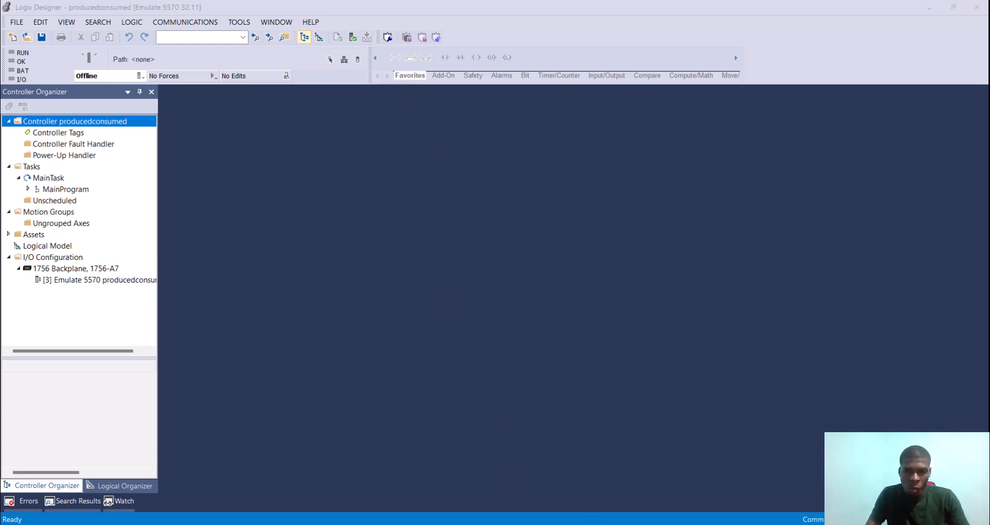
Step: View the RSLinx Classic network tree and the Logix Emulate chassis slots, and return to the producedconsumed project
{"action": "left_click", "coordinate": [572, 524]}
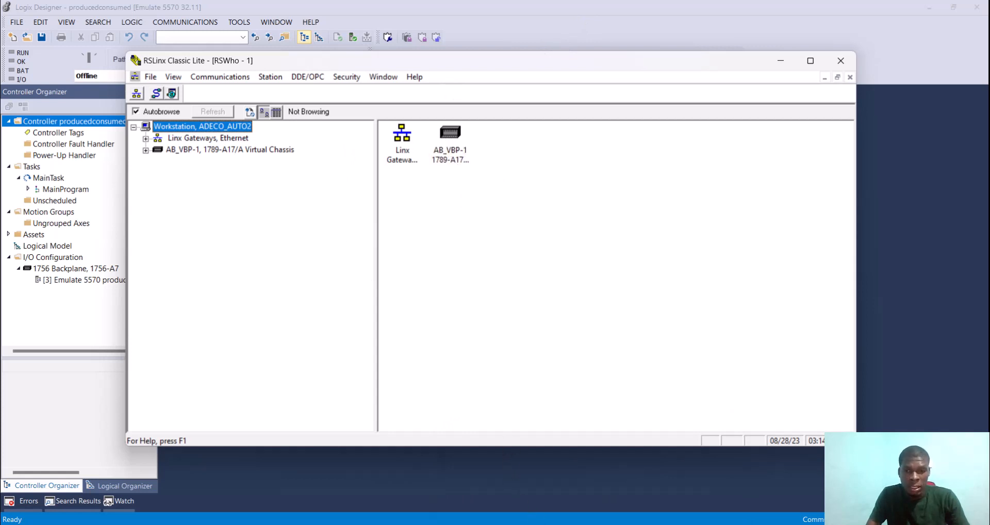
{"action": "left_click", "coordinate": [566, 524]}
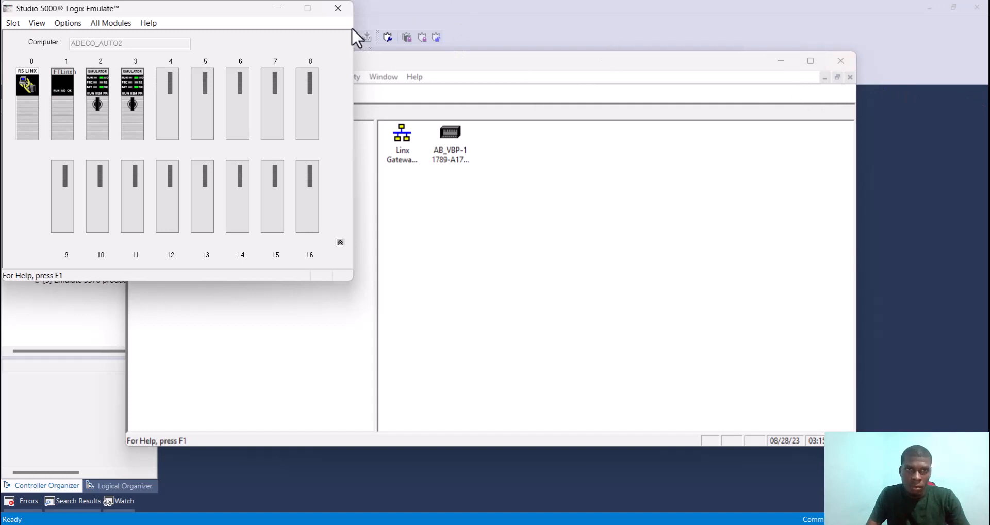
{"action": "left_click", "coordinate": [279, 8]}
{"action": "left_click", "coordinate": [781, 61]}
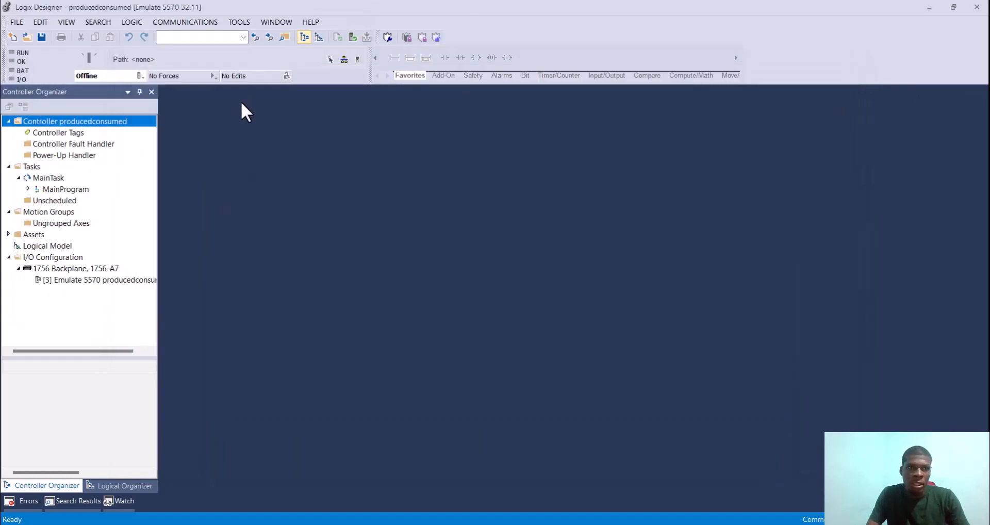
Step: Open the controller tags of the producedconsumed project and start a new controller tag named Varables
{"action": "left_click", "coordinate": [45, 132]}
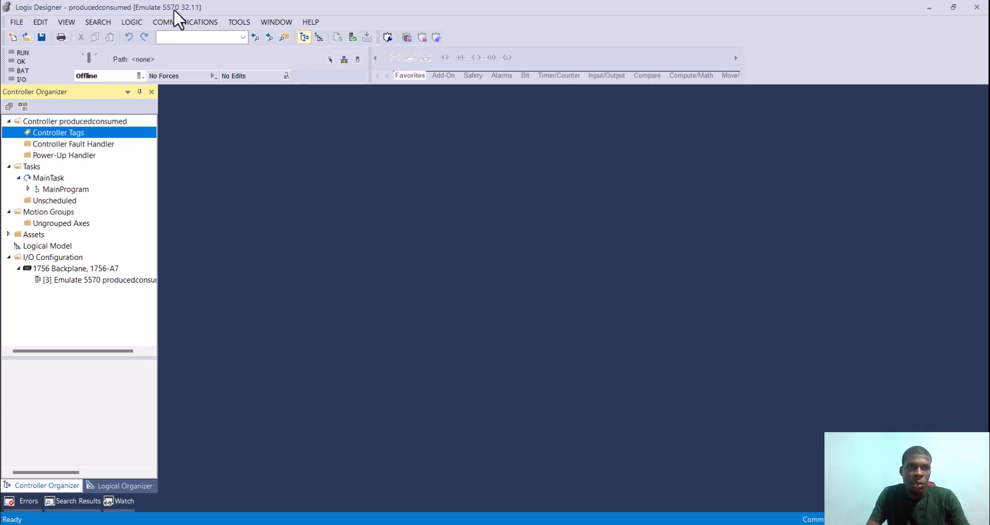
{"action": "double_click", "coordinate": [84, 131]}
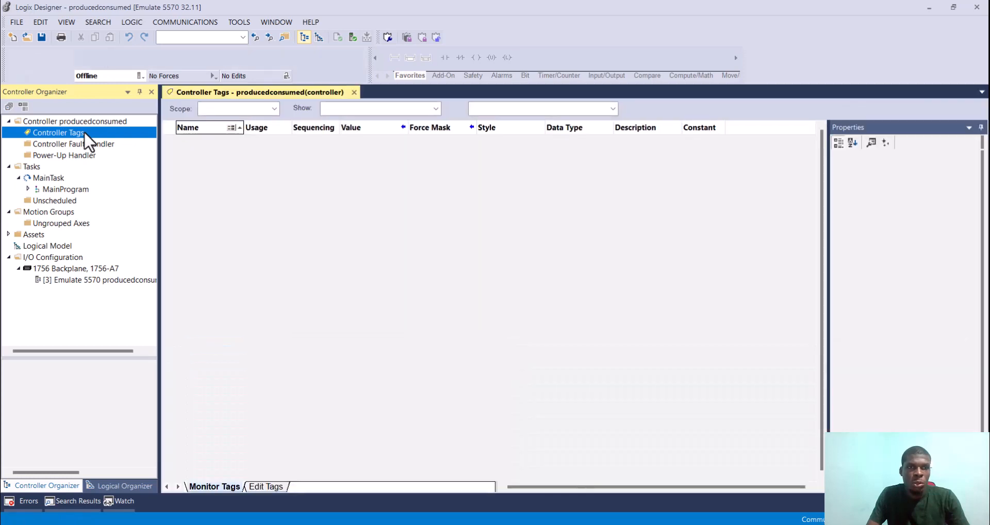
{"action": "right_click", "coordinate": [83, 132]}
{"action": "left_click", "coordinate": [143, 138]}
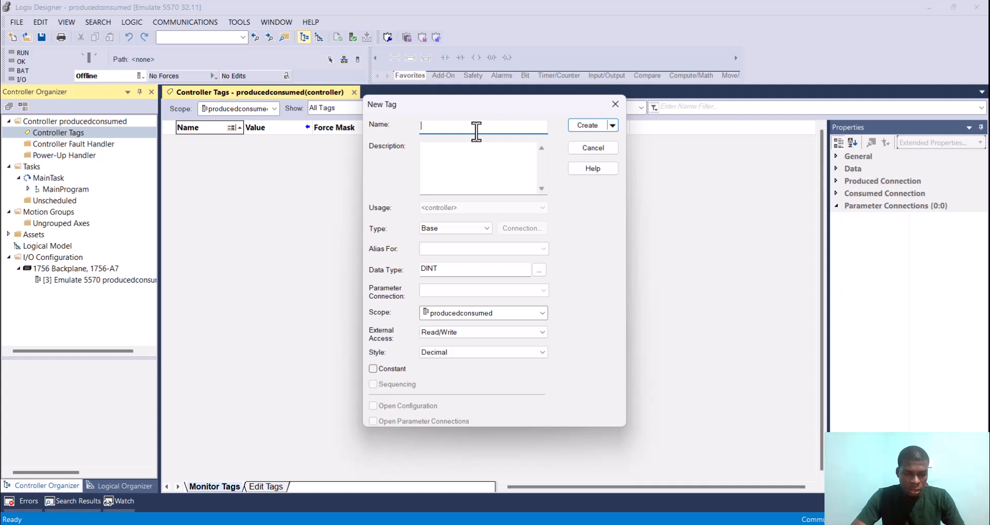
{"action": "type", "text": "Varables"}
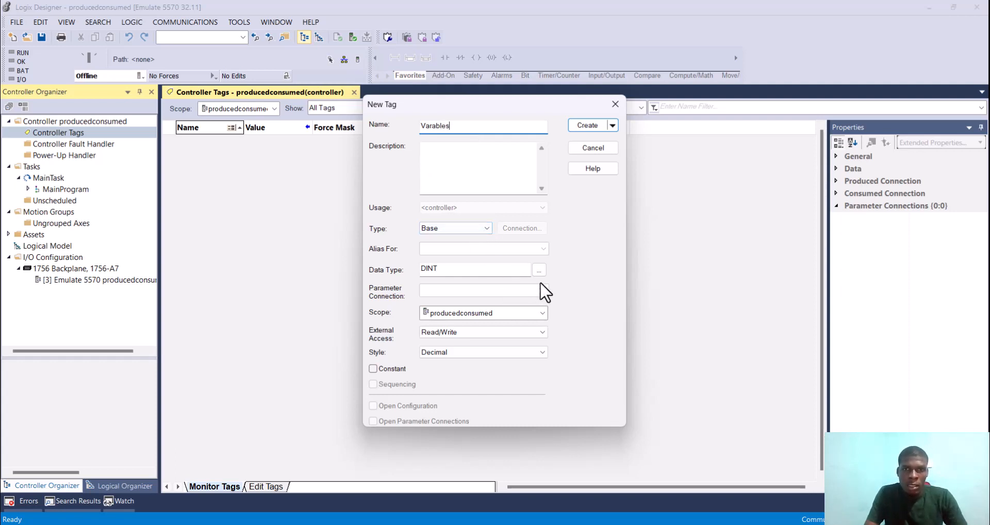
Step: Set the new tag's data type to DINT[10] and create the tag
{"action": "left_click", "coordinate": [495, 269]}
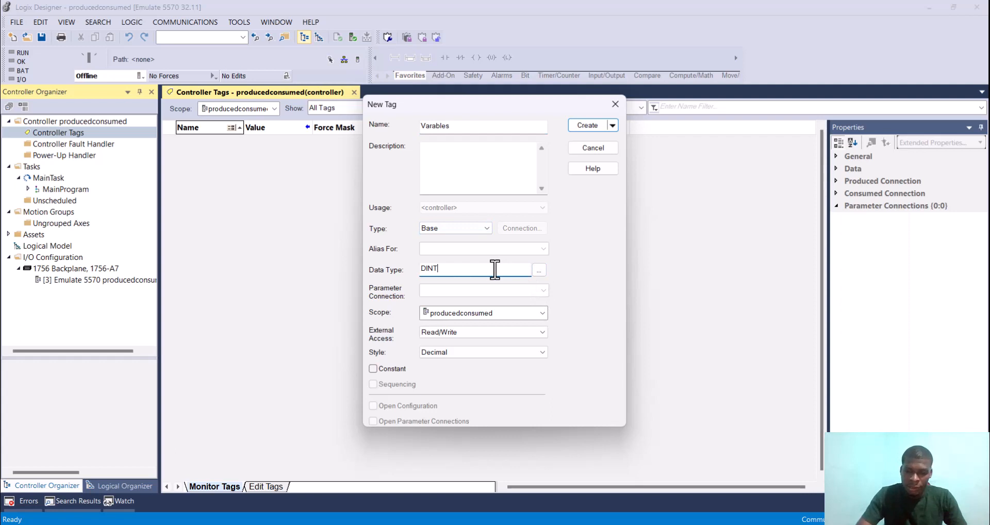
{"action": "type", "text": "[]"}
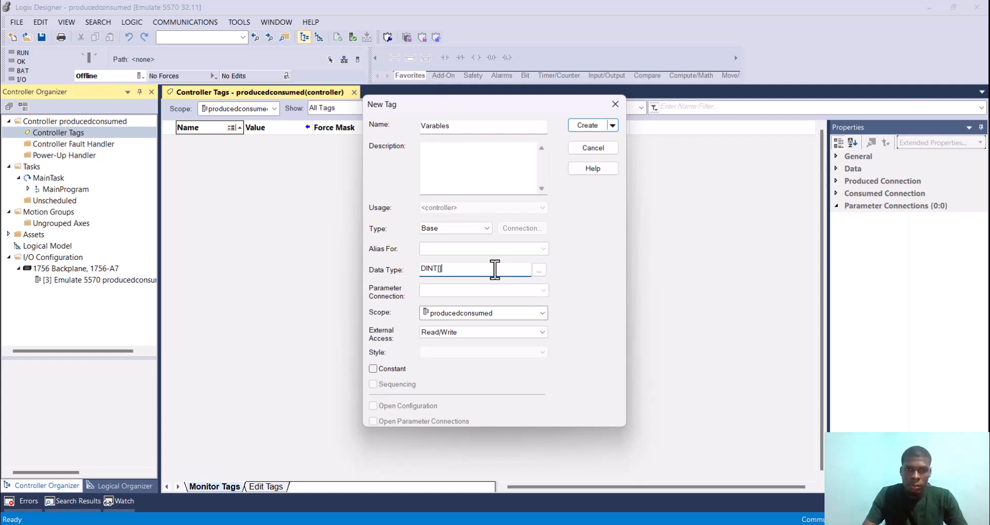
{"action": "type", "text": "10"}
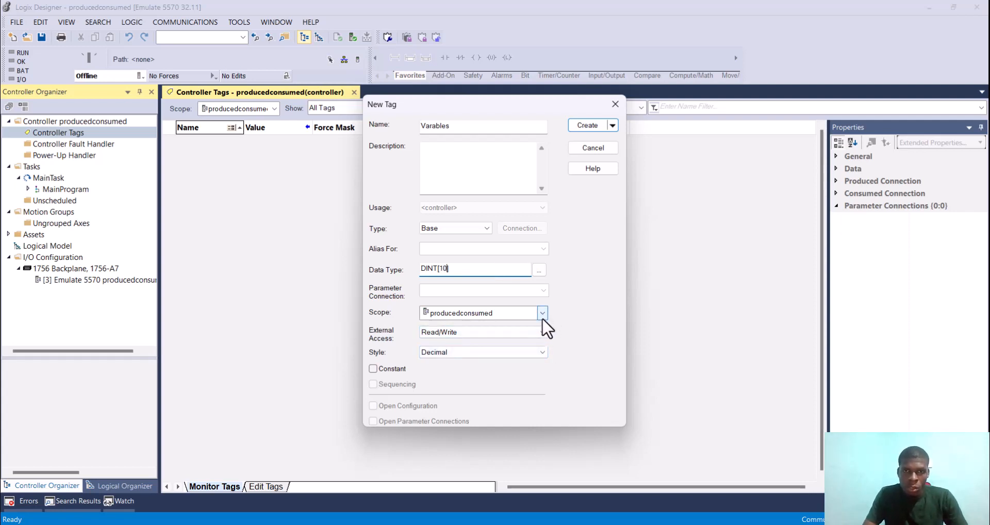
{"action": "left_click", "coordinate": [588, 125]}
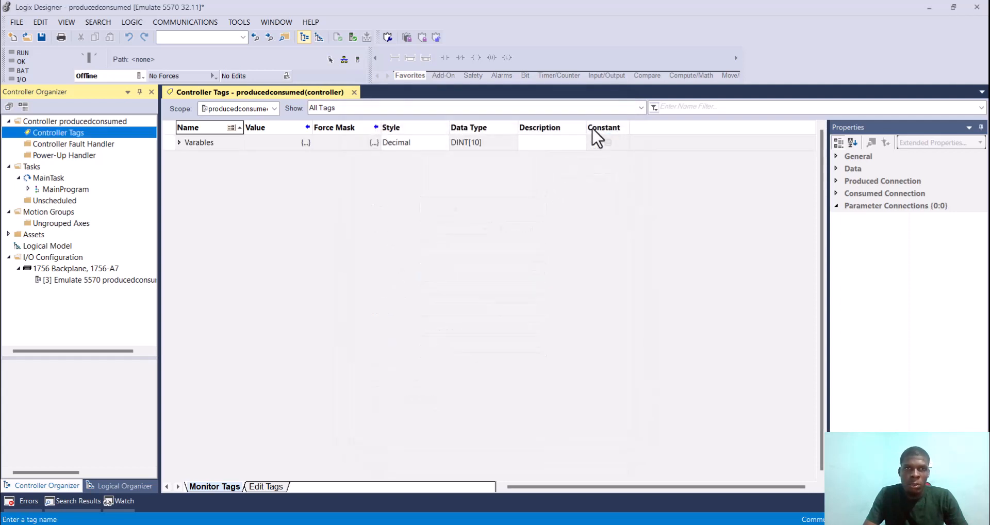
Step: Expand the Varables array tag to examine its elements and collapse it again
{"action": "left_click", "coordinate": [178, 147]}
{"action": "left_click", "coordinate": [179, 143]}
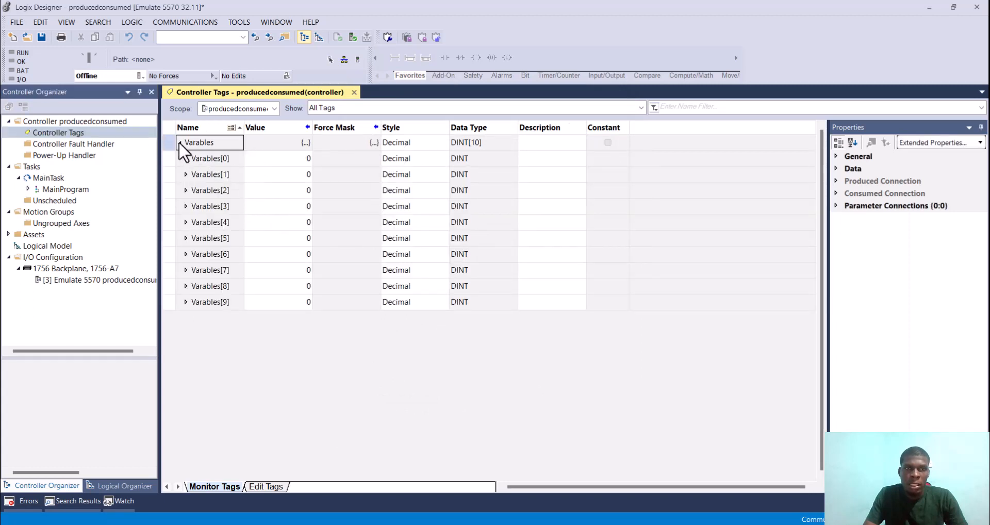
{"action": "left_click", "coordinate": [179, 143]}
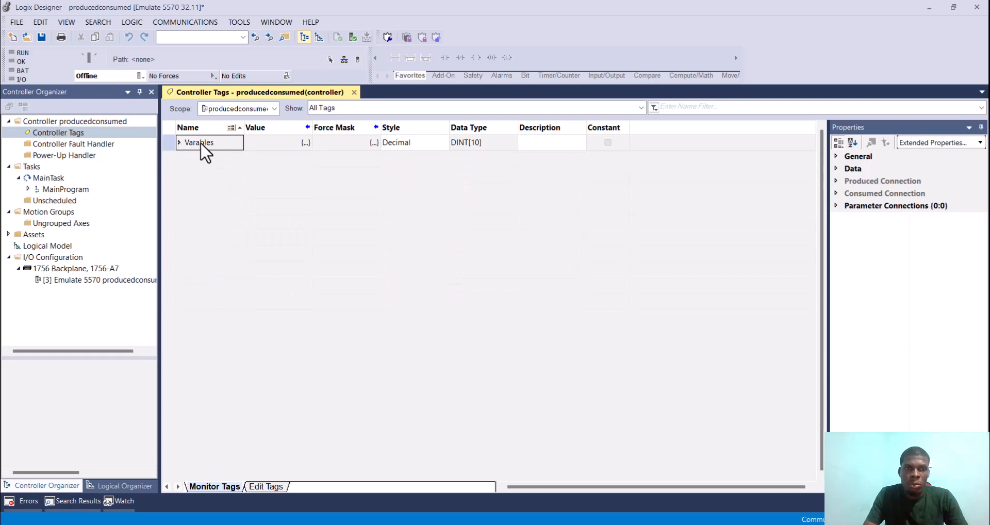
{"action": "left_click", "coordinate": [200, 142]}
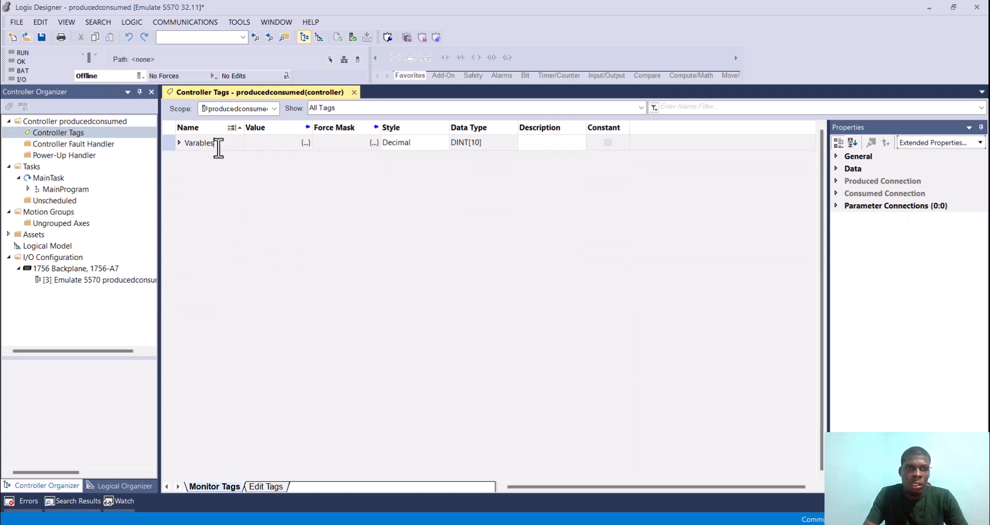
{"action": "right_click", "coordinate": [212, 145]}
{"action": "left_click", "coordinate": [189, 147]}
{"action": "right_click", "coordinate": [193, 145]}
{"action": "left_click", "coordinate": [190, 240]}
{"action": "left_click_drag", "start_coordinate": [170, 142], "coordinate": [169, 143]}
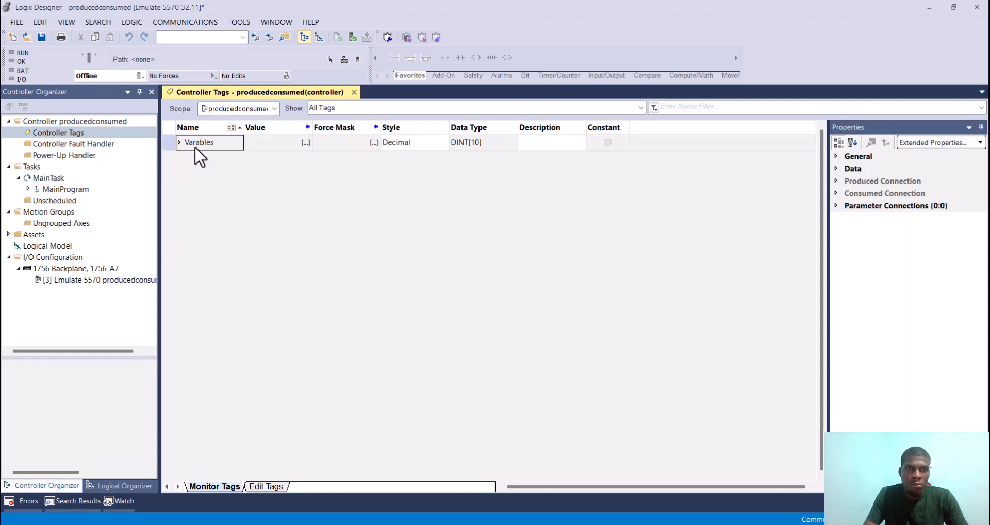
Step: Rename the Varables tag to Var_from_PLC2 in its tag properties and apply the change
{"action": "right_click", "coordinate": [194, 146]}
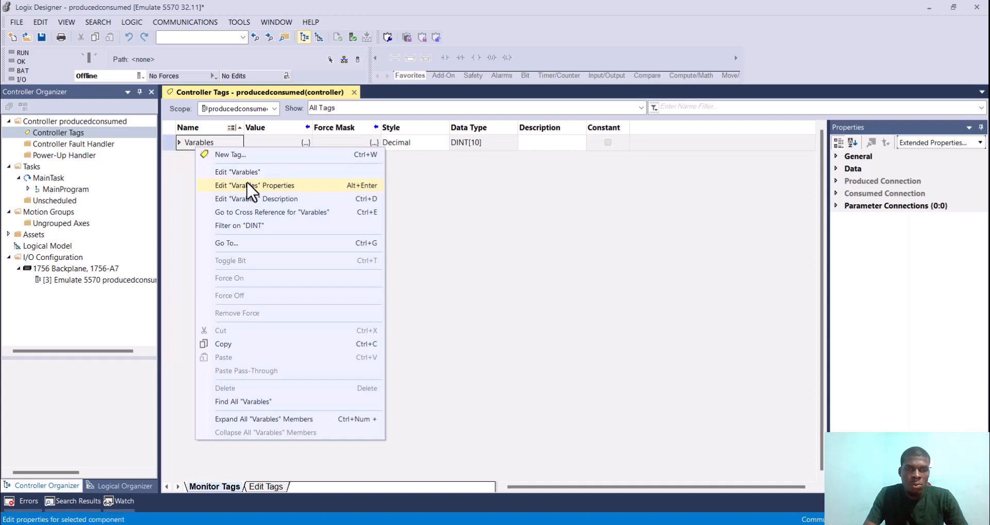
{"action": "left_click", "coordinate": [249, 181]}
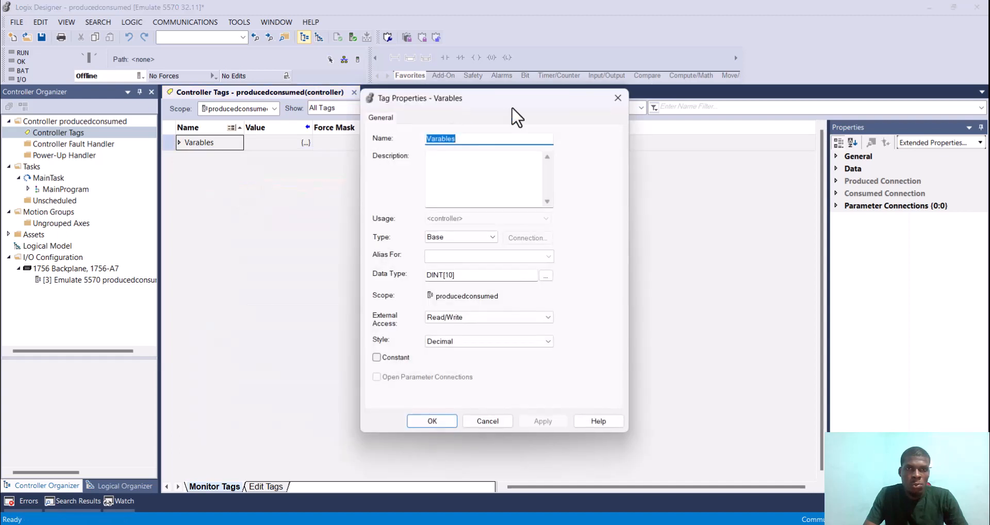
{"action": "left_click", "coordinate": [499, 135]}
{"action": "key", "text": "BackSpace"}
{"action": "key", "text": "BackSpace"}
{"action": "key", "text": "BackSpace"}
{"action": "key", "text": "BackSpace"}
{"action": "key", "text": "BackSpace"}
{"action": "key", "text": "BackSpace"}
{"action": "key", "text": "BackSpace"}
{"action": "key", "text": "BackSpace"}
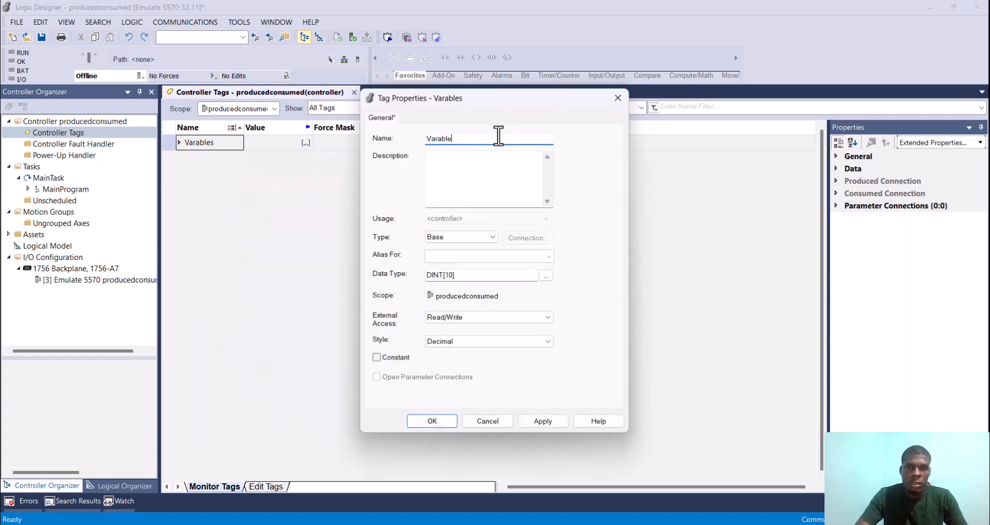
{"action": "type", "text": "F"}
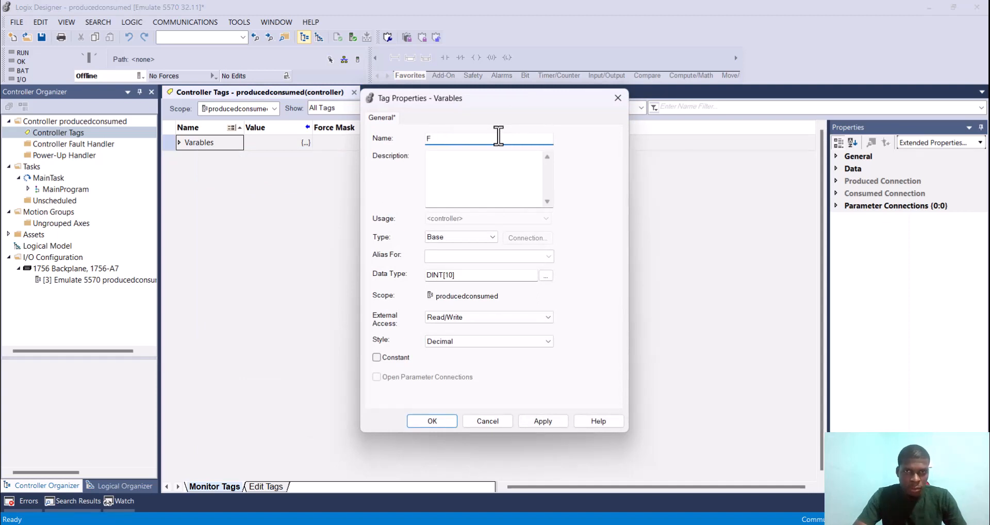
{"action": "key", "text": "BackSpace"}
{"action": "type", "text": "Var"}
{"action": "type", "text": "ii"}
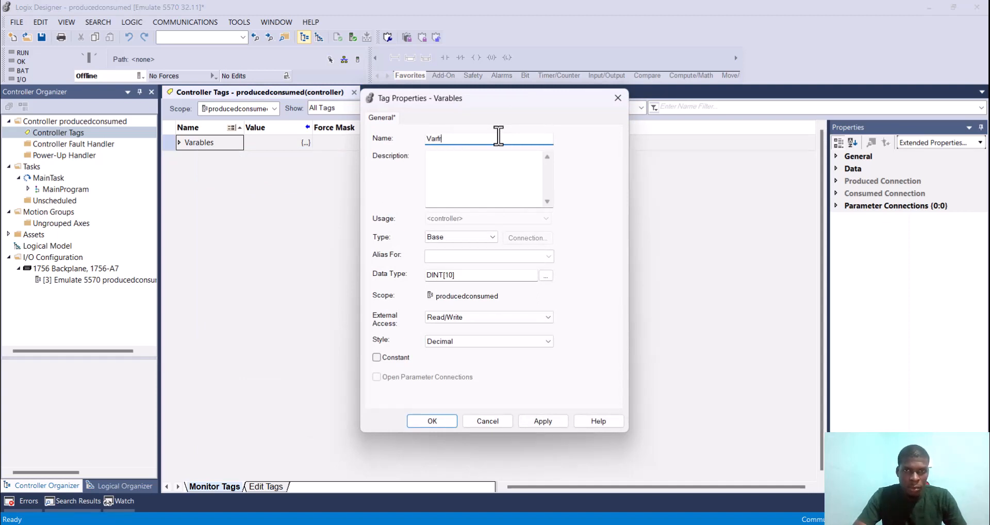
{"action": "key", "text": "BackSpace"}
{"action": "key", "text": "BackSpace"}
{"action": "type", "text": "_from_PLC2"}
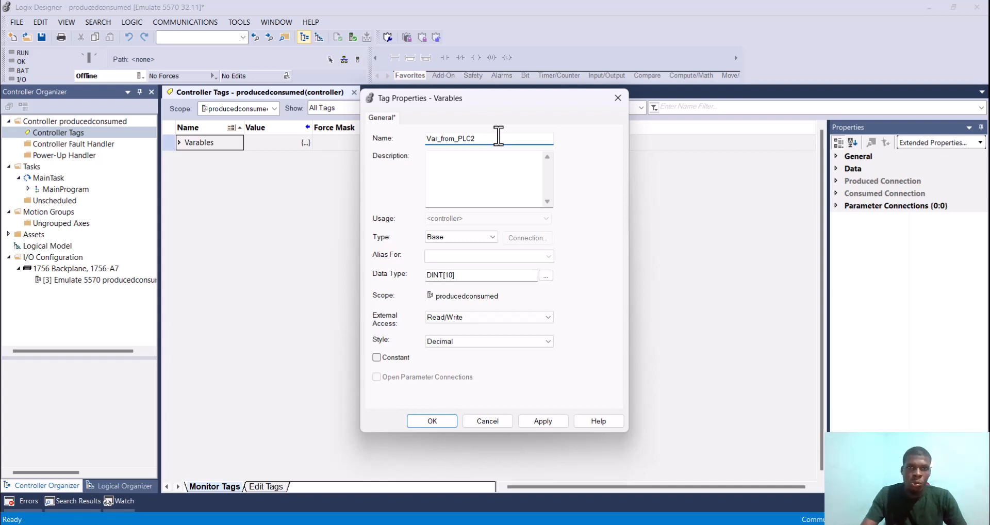
{"action": "left_click", "coordinate": [551, 422]}
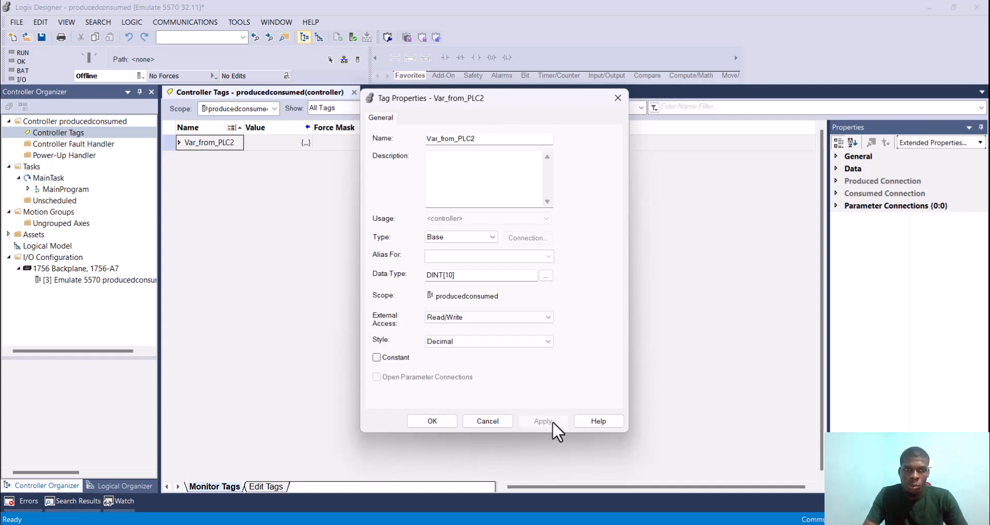
{"action": "left_click", "coordinate": [432, 421]}
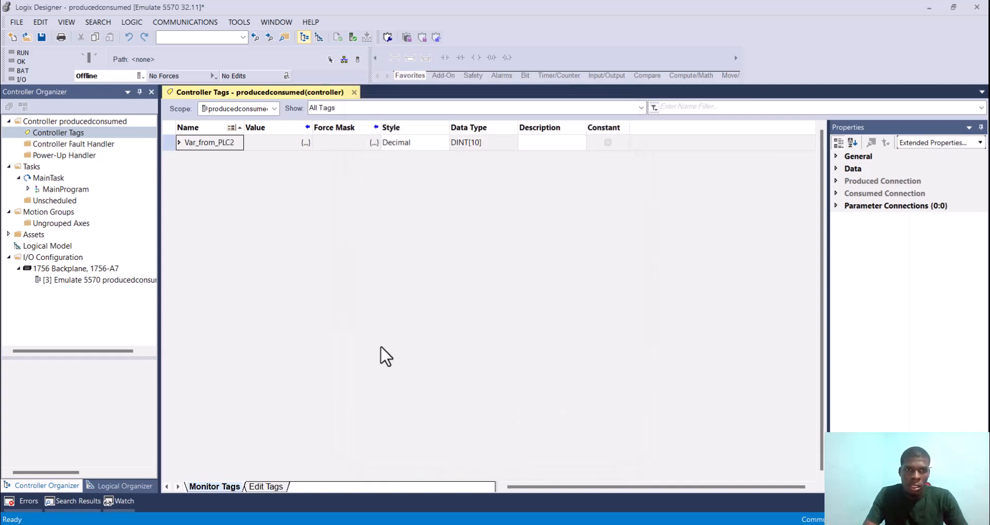
Step: Create a second controller tag named Var_to_PLC2 with the DINT data type
{"action": "right_click", "coordinate": [174, 142]}
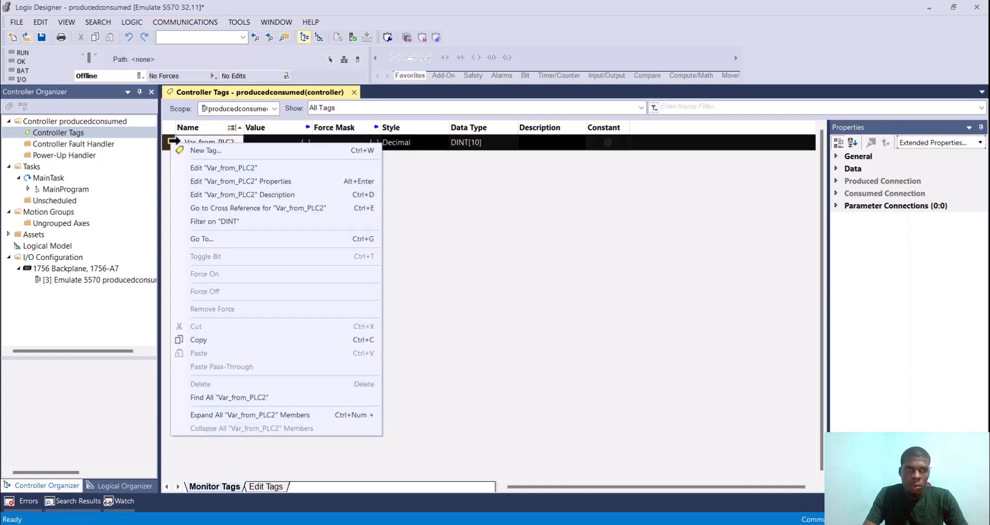
{"action": "left_click", "coordinate": [233, 152]}
{"action": "type", "text": "Var"}
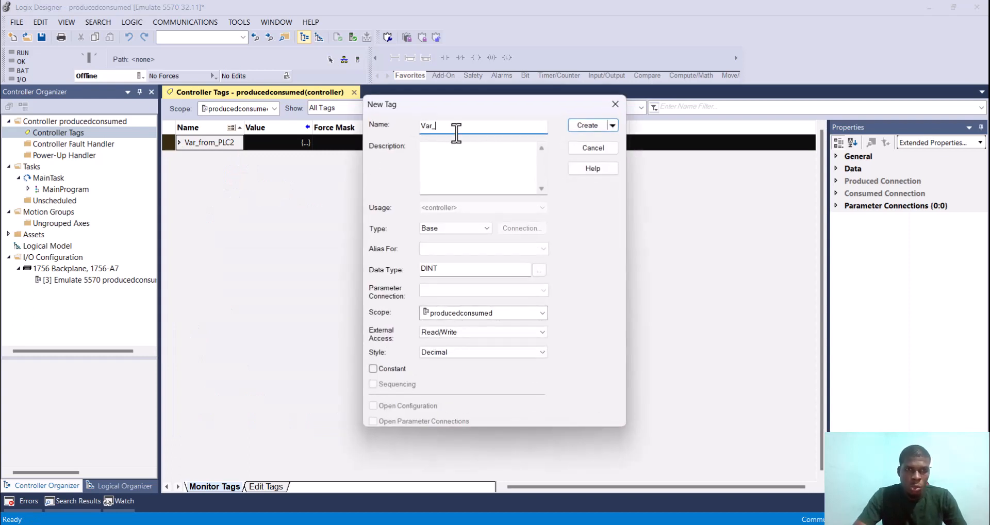
{"action": "type", "text": "_to"}
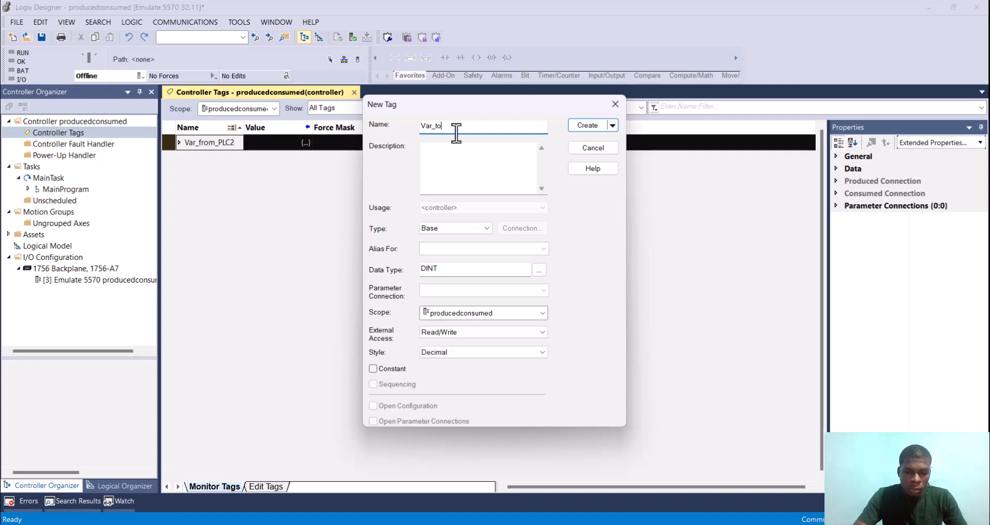
{"action": "type", "text": "_PLC2"}
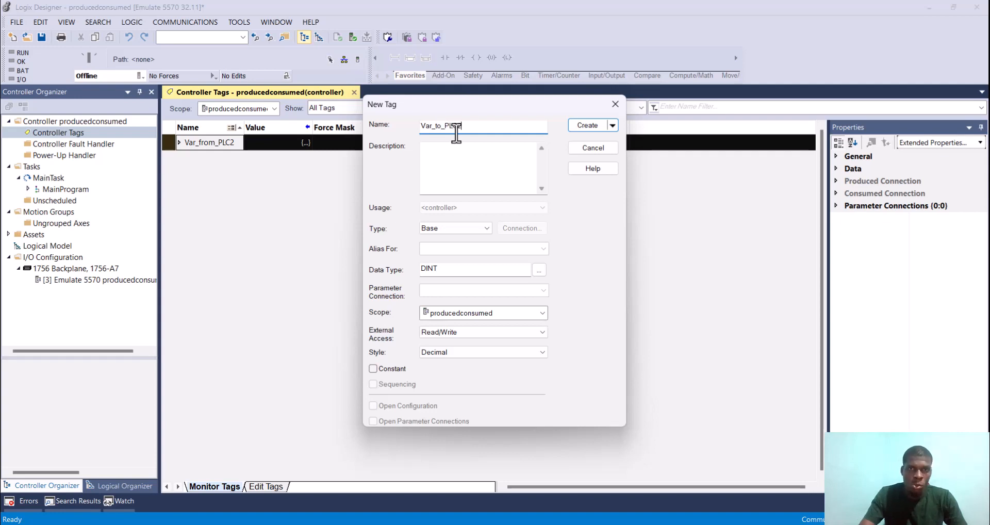
{"action": "left_click", "coordinate": [587, 126]}
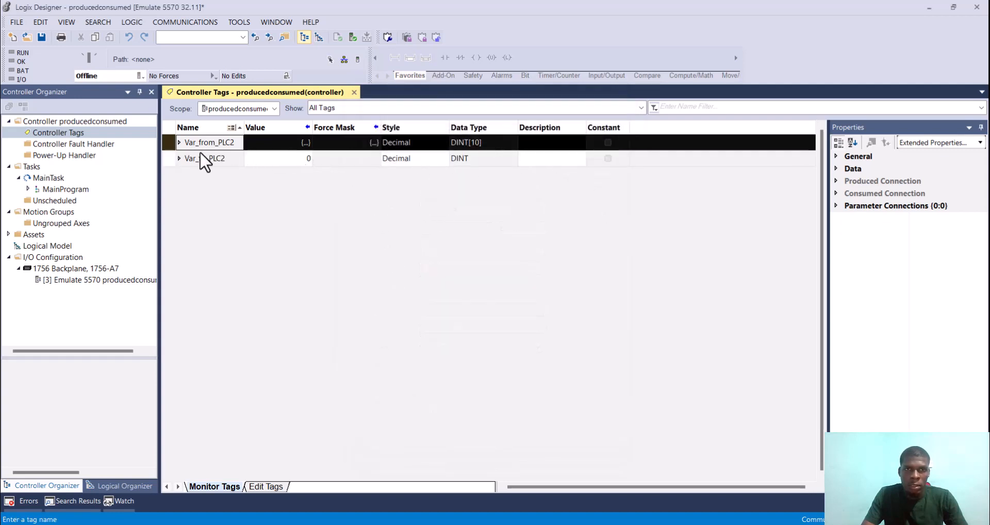
Step: Set the data type of the Var_to_PLC2 tag to DINT[10] in its tag properties
{"action": "left_click", "coordinate": [222, 163]}
{"action": "right_click", "coordinate": [222, 163]}
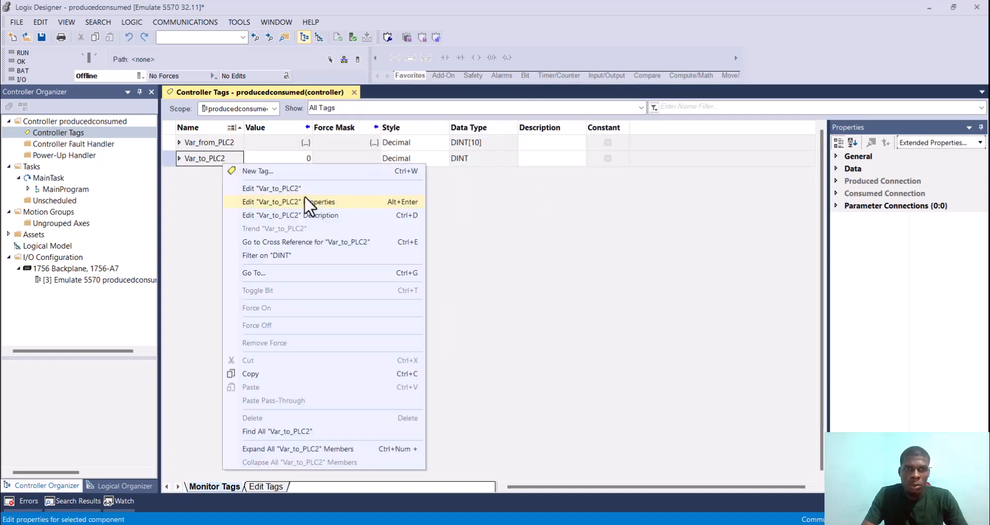
{"action": "left_click", "coordinate": [303, 201]}
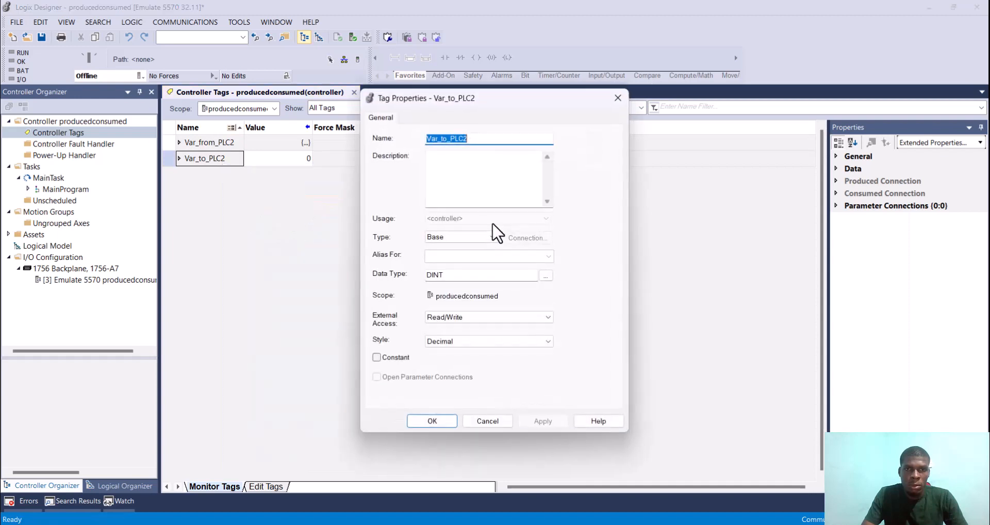
{"action": "left_click", "coordinate": [473, 274]}
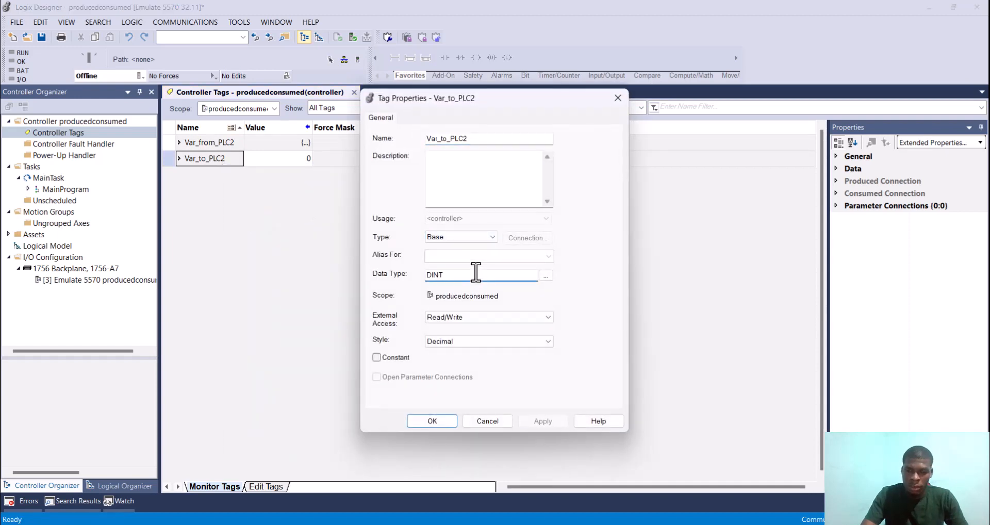
{"action": "type", "text": "[]"}
{"action": "type", "text": "10"}
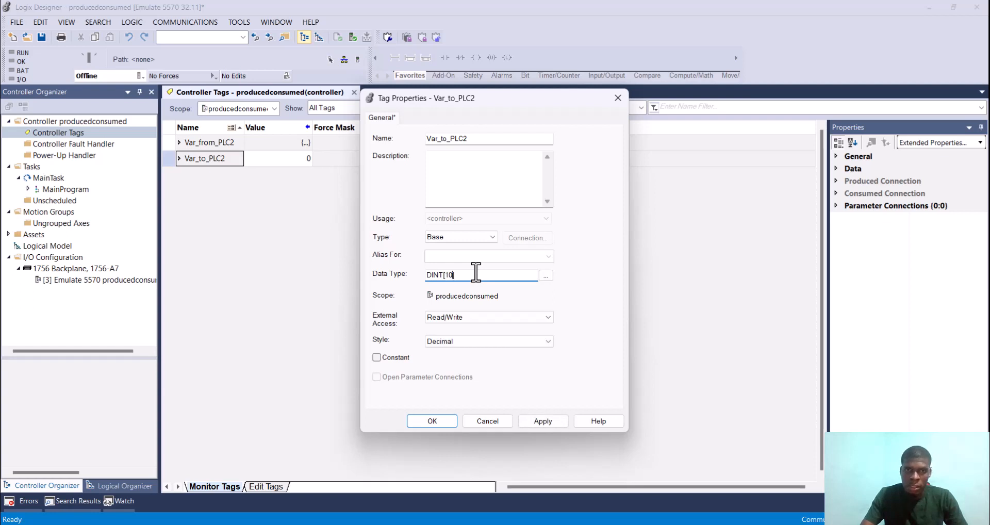
{"action": "left_click", "coordinate": [547, 422]}
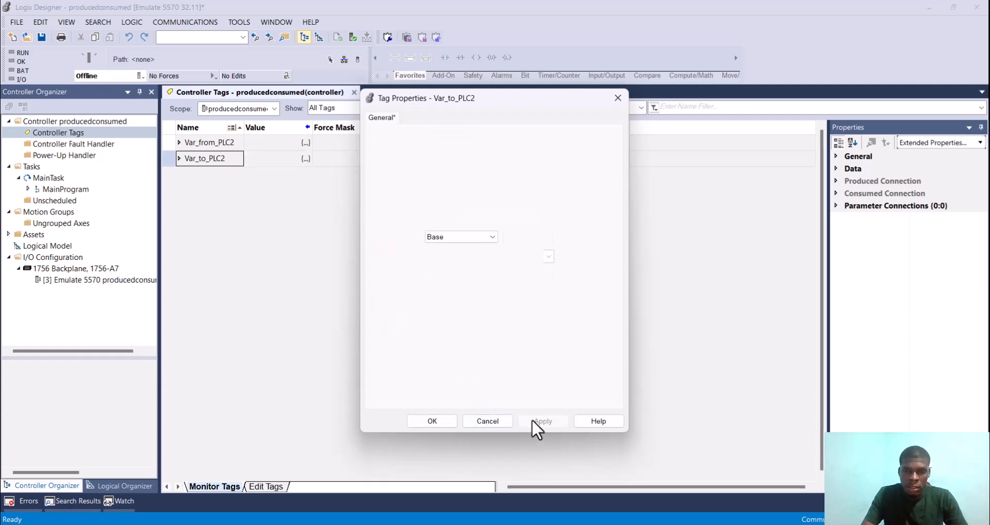
{"action": "left_click", "coordinate": [450, 423]}
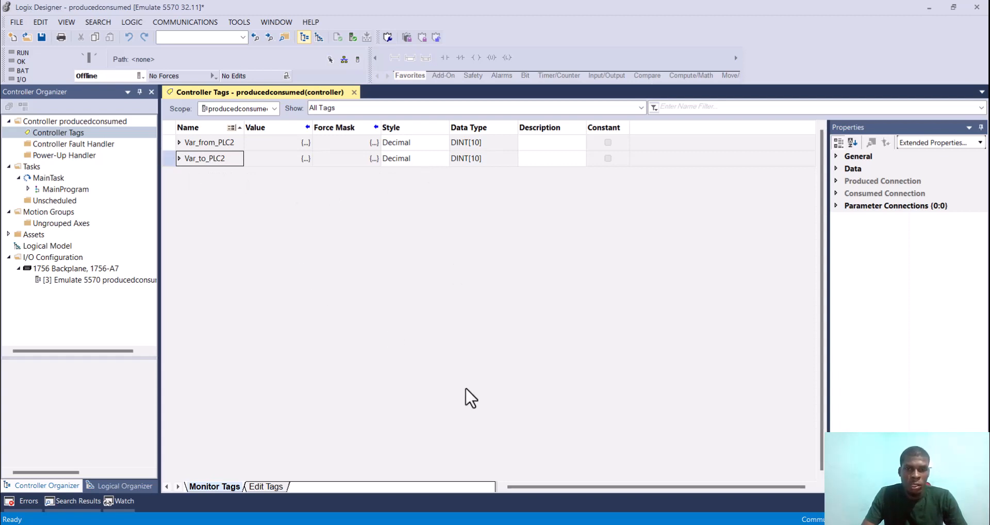
Step: Switch to the prodcons project and start a new controller tag named Var_From_PLC1
{"action": "mouse_move", "coordinate": [593, 524]}
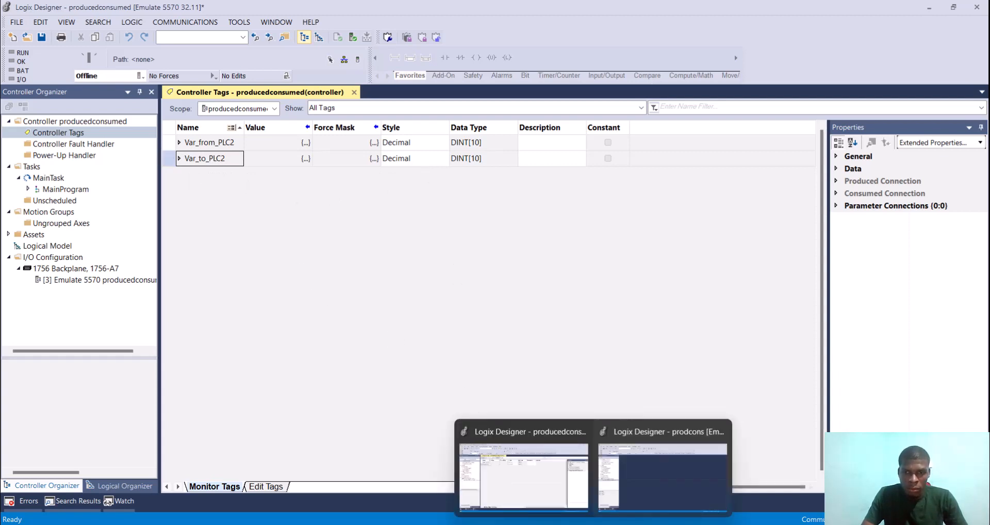
{"action": "left_click", "coordinate": [658, 481]}
{"action": "left_click", "coordinate": [71, 123]}
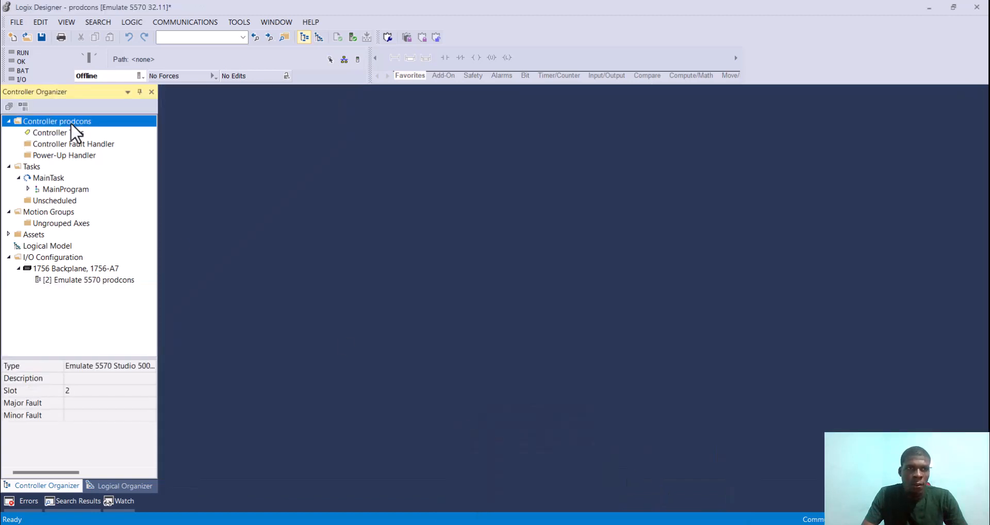
{"action": "right_click", "coordinate": [70, 123]}
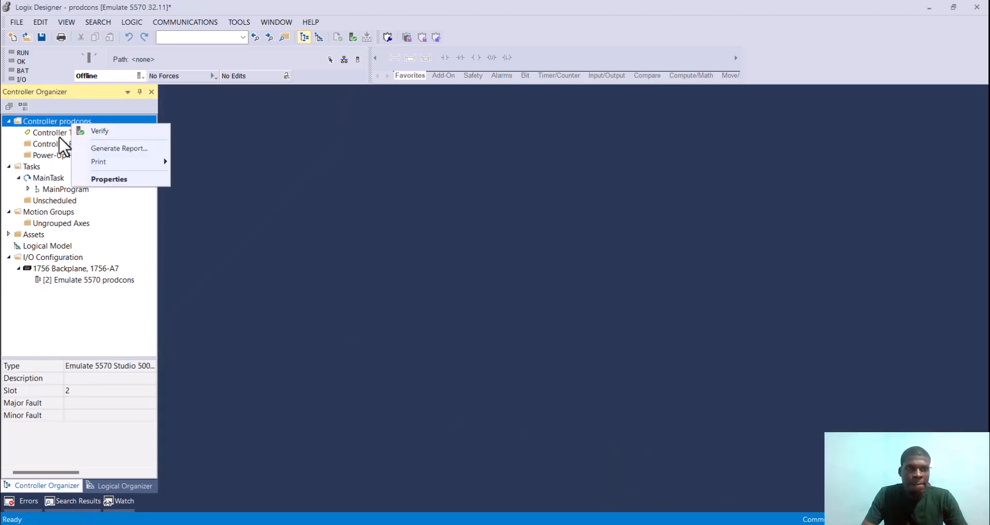
{"action": "right_click", "coordinate": [58, 134]}
{"action": "left_click", "coordinate": [136, 144]}
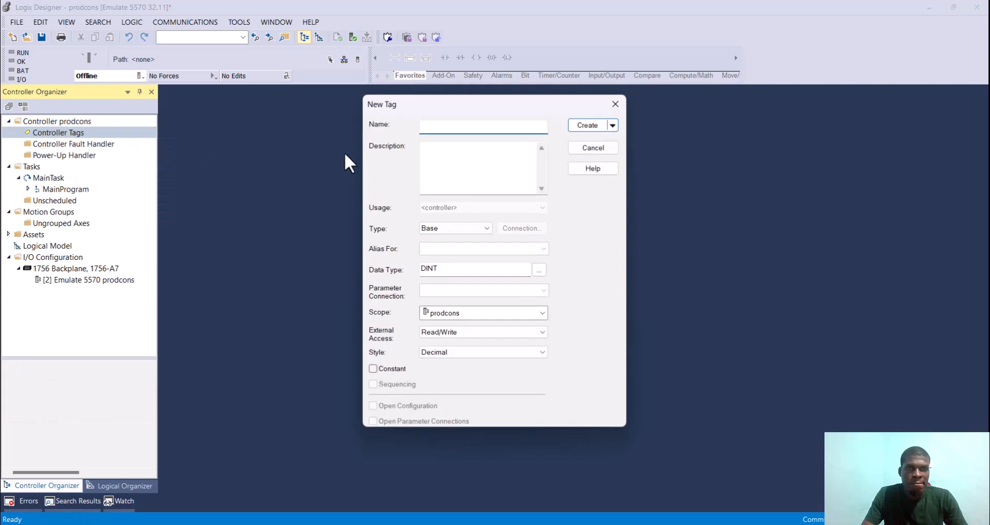
{"action": "type", "text": "V"}
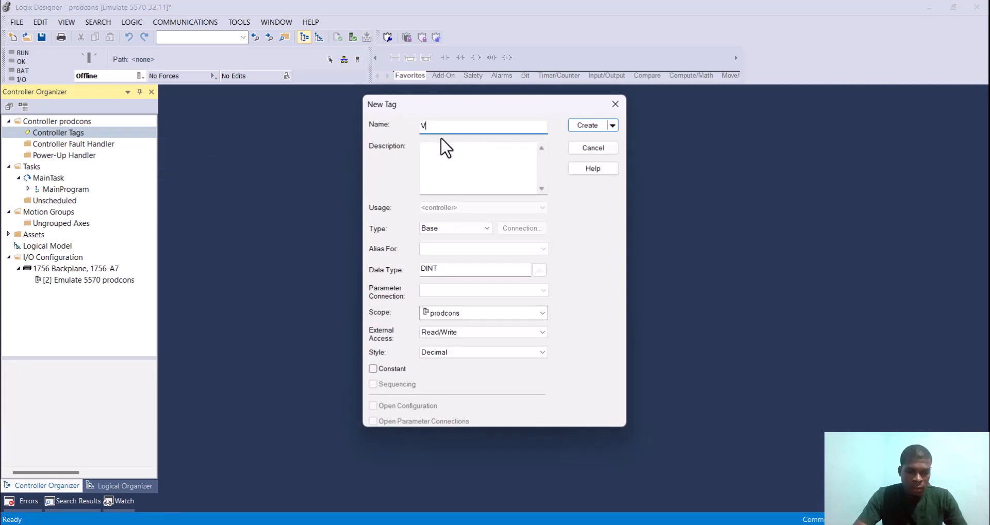
{"action": "type", "text": "ar_"}
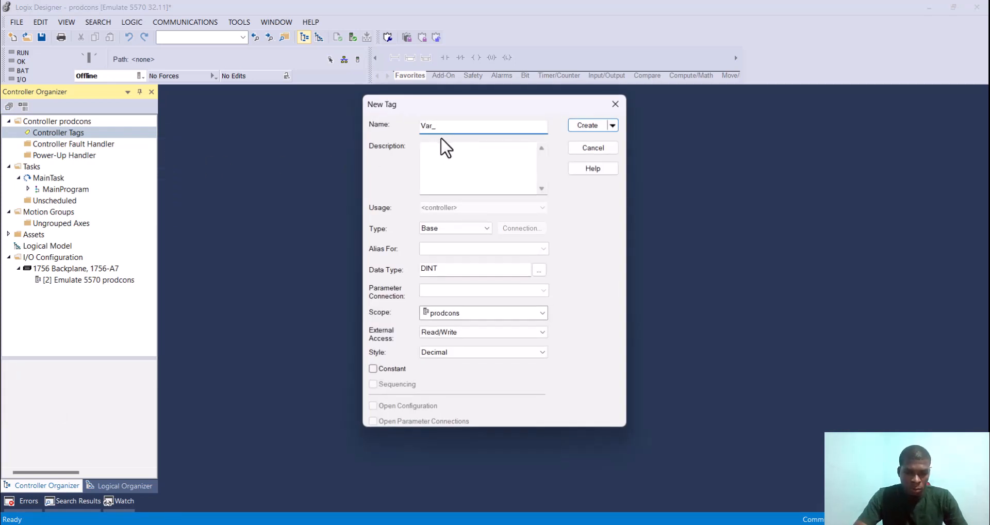
{"action": "type", "text": "From"}
{"action": "type", "text": "1"}
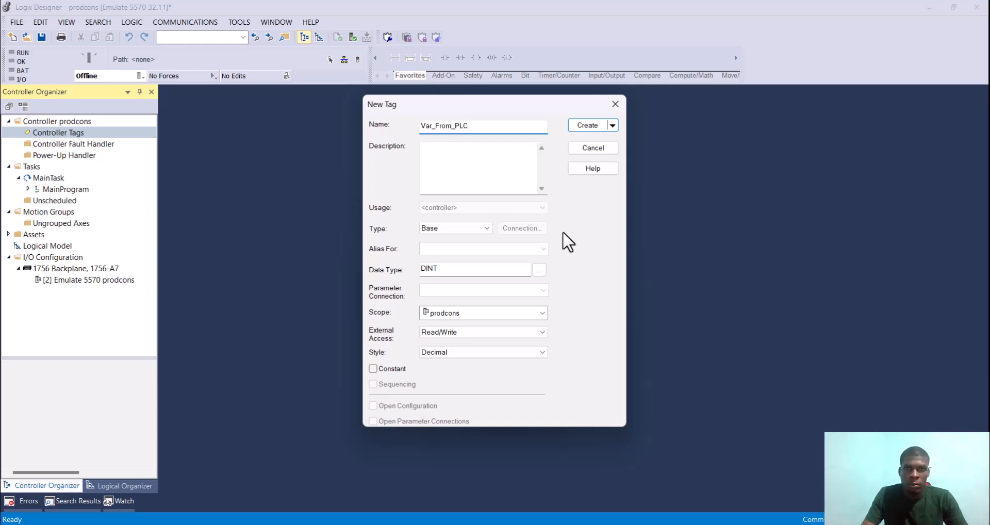
Step: Create the tag with the data type DINT[10] and open the list of controller tags
{"action": "left_click", "coordinate": [461, 271]}
{"action": "type", "text": "[1]"}
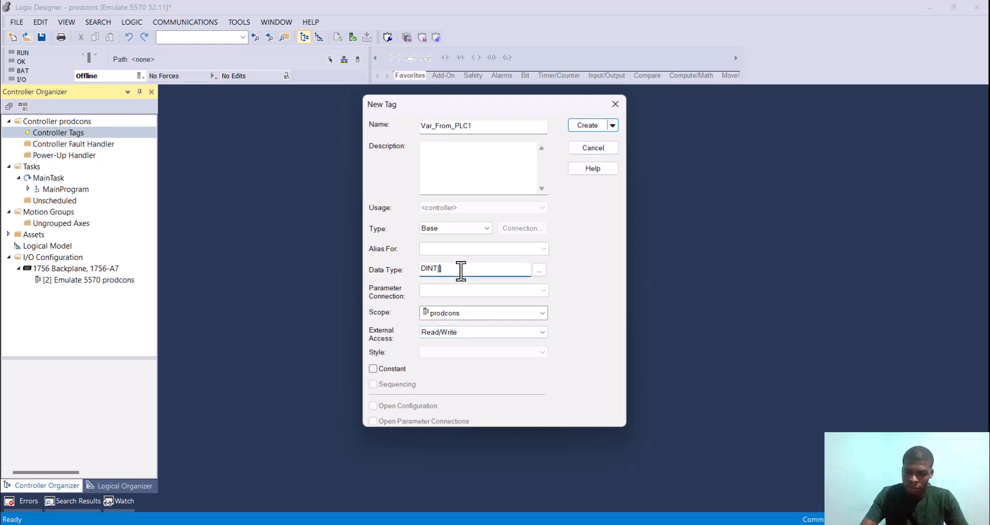
{"action": "type", "text": "0"}
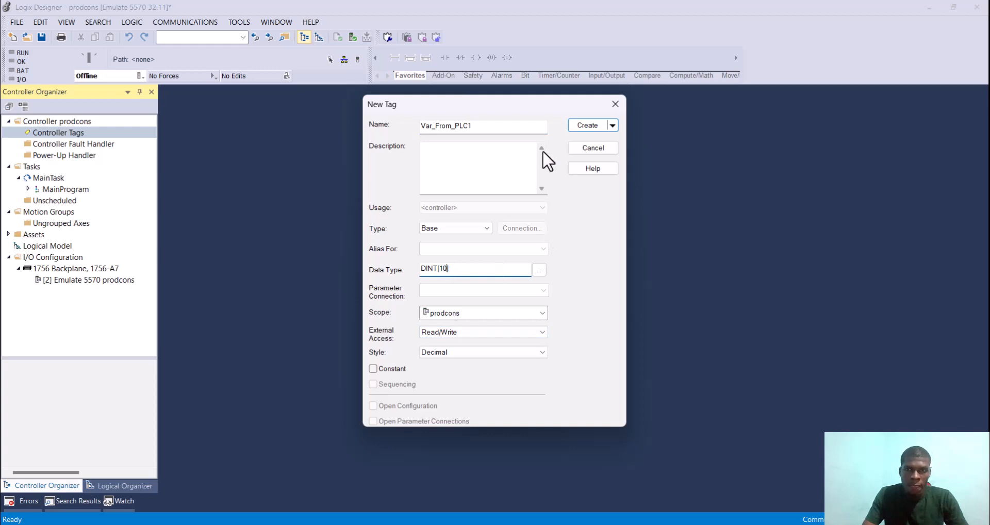
{"action": "left_click", "coordinate": [592, 125]}
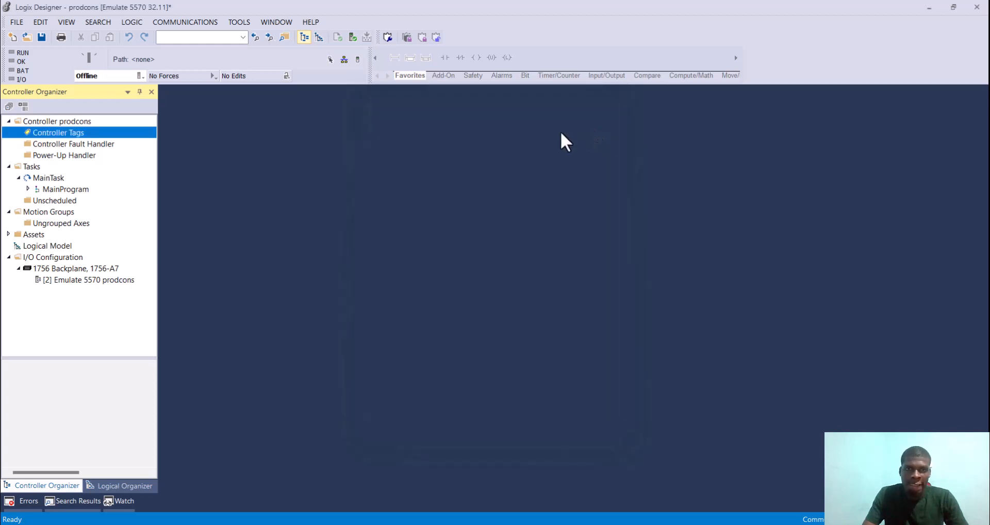
{"action": "left_click", "coordinate": [94, 141]}
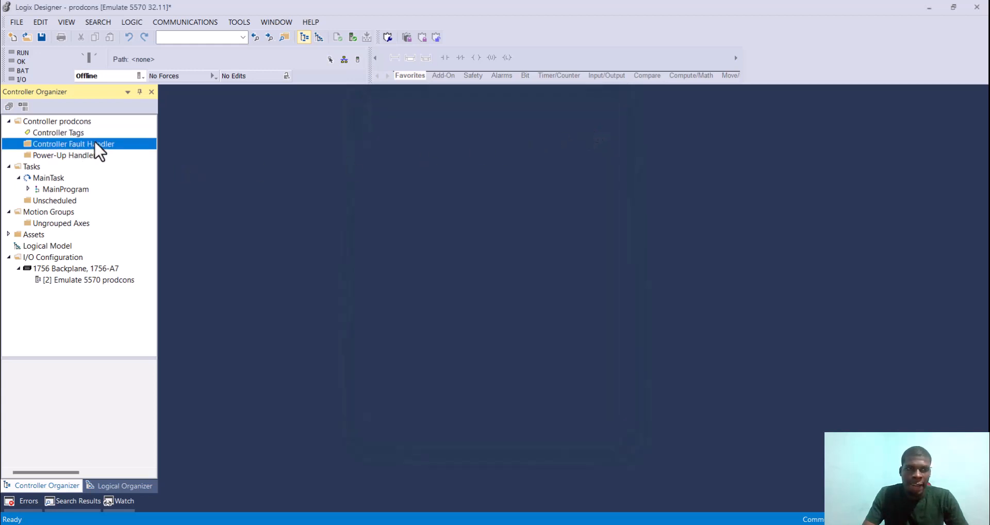
{"action": "double_click", "coordinate": [92, 136]}
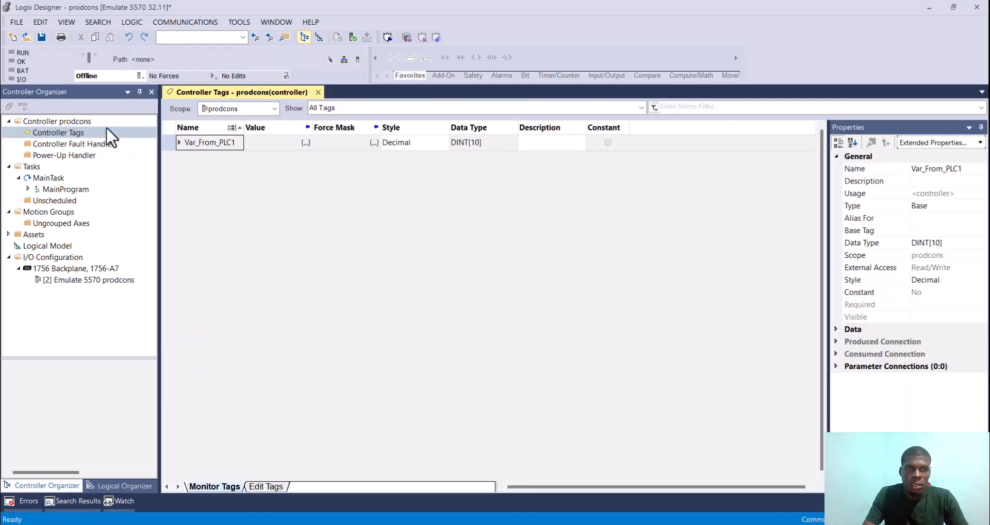
Step: Create a second controller tag named Var_to_PLC1 with the data type DINT[10]
{"action": "right_click", "coordinate": [117, 136]}
{"action": "left_click", "coordinate": [153, 143]}
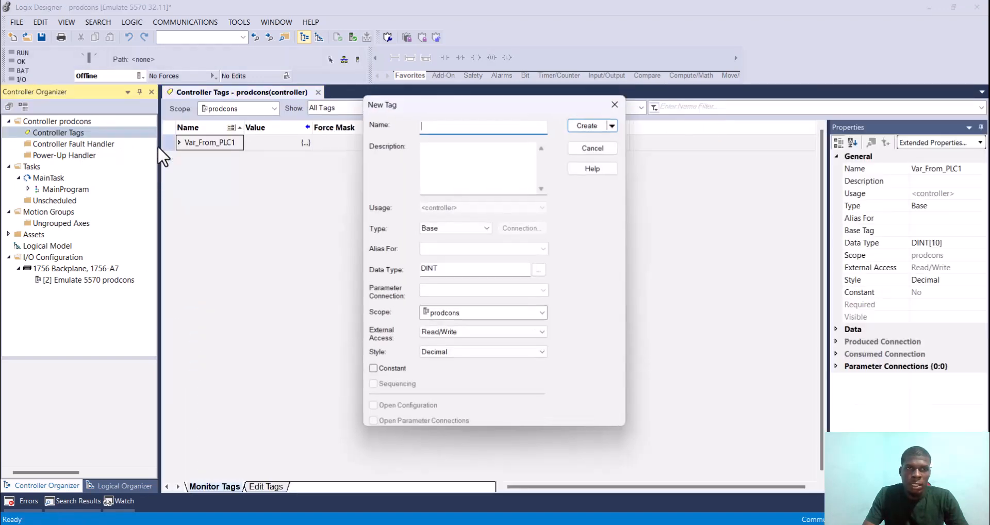
{"action": "type", "text": "Var_to_PLC1"}
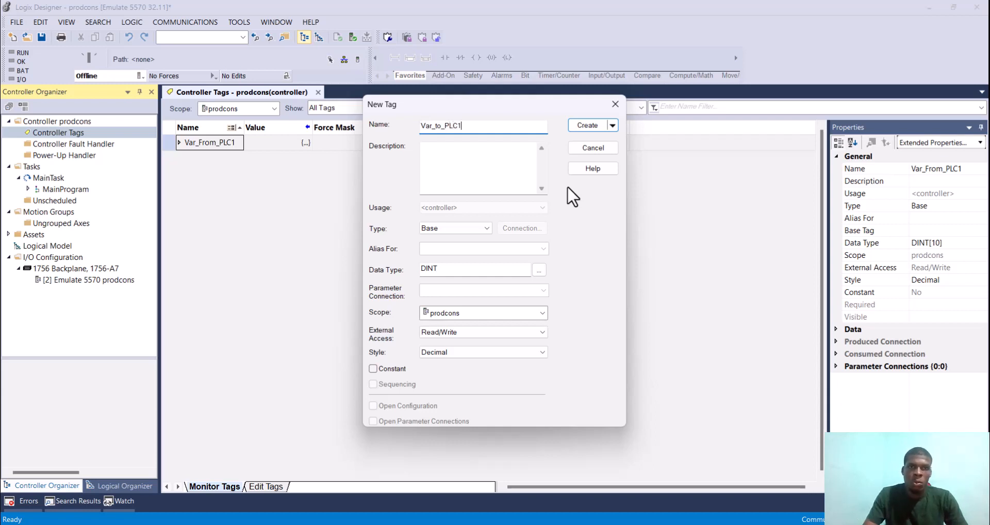
{"action": "left_click", "coordinate": [469, 270]}
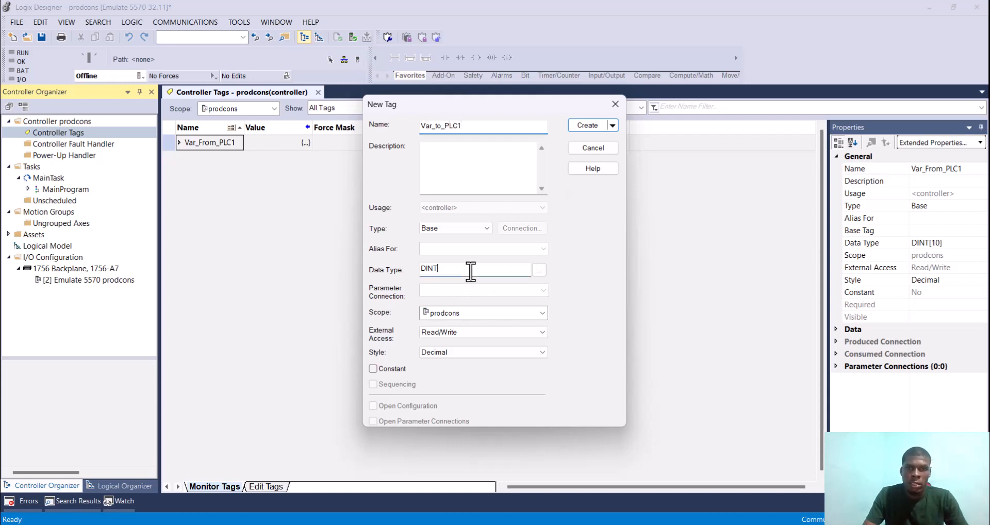
{"action": "type", "text": "[1"}
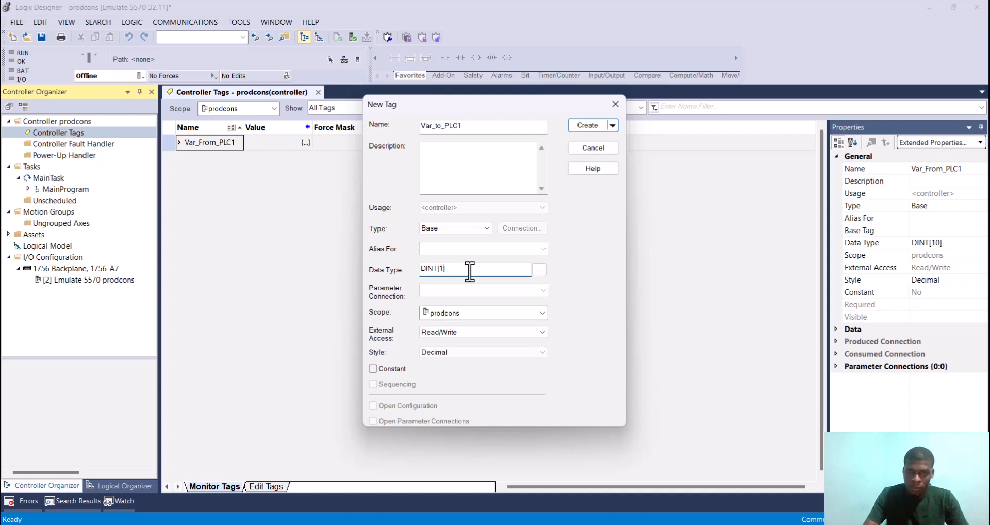
{"action": "type", "text": "0]"}
{"action": "left_click", "coordinate": [579, 125]}
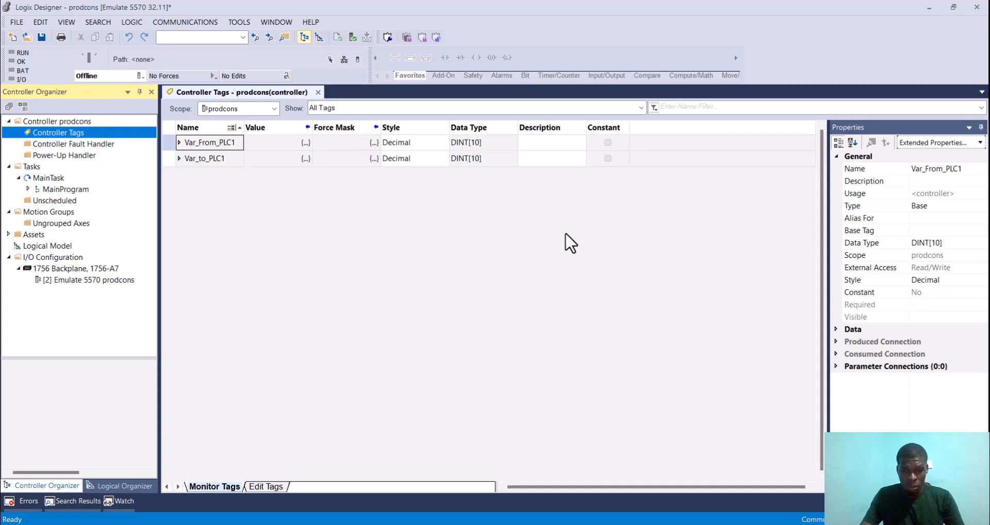
Step: Switch to the producedconsumed project and open the Who Active network browser
{"action": "mouse_move", "coordinate": [622, 524]}
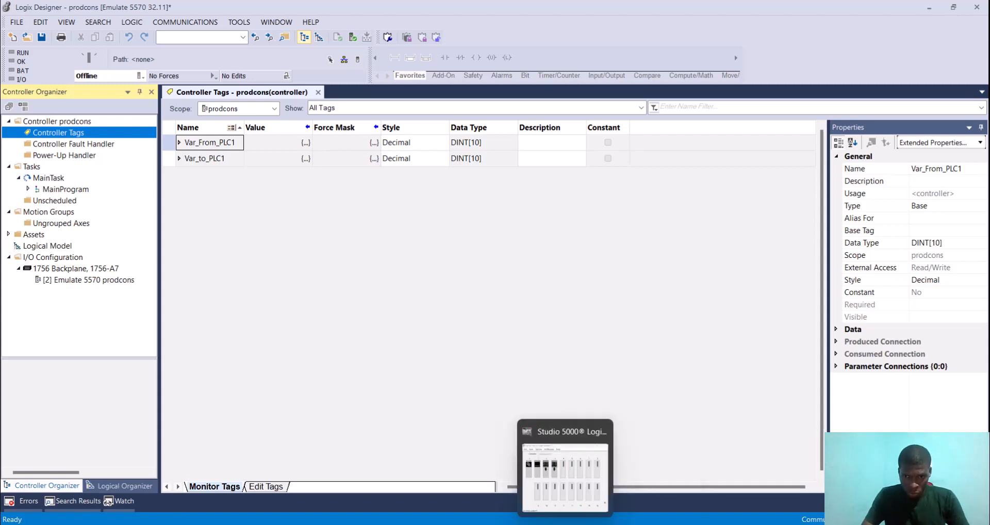
{"action": "left_click", "coordinate": [478, 424]}
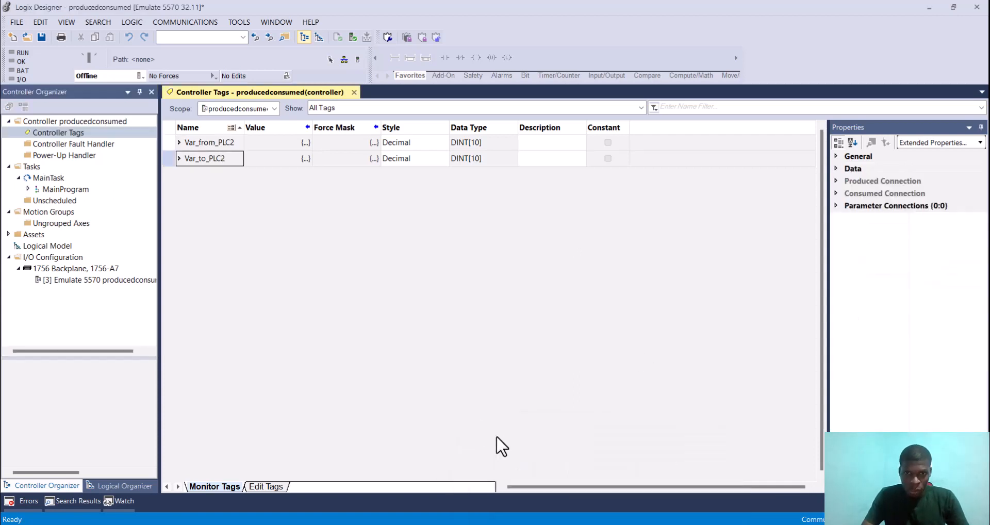
{"action": "left_click", "coordinate": [170, 142]}
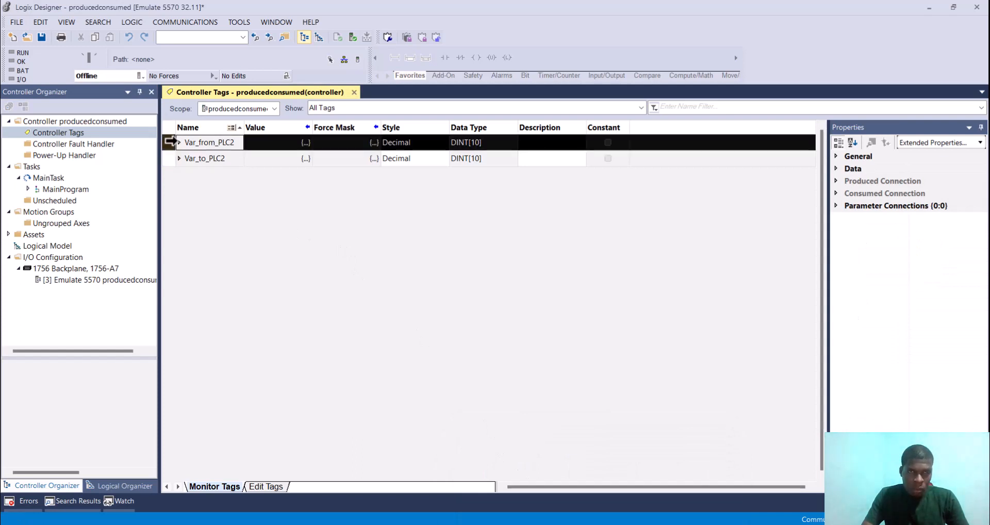
{"action": "left_click", "coordinate": [237, 35]}
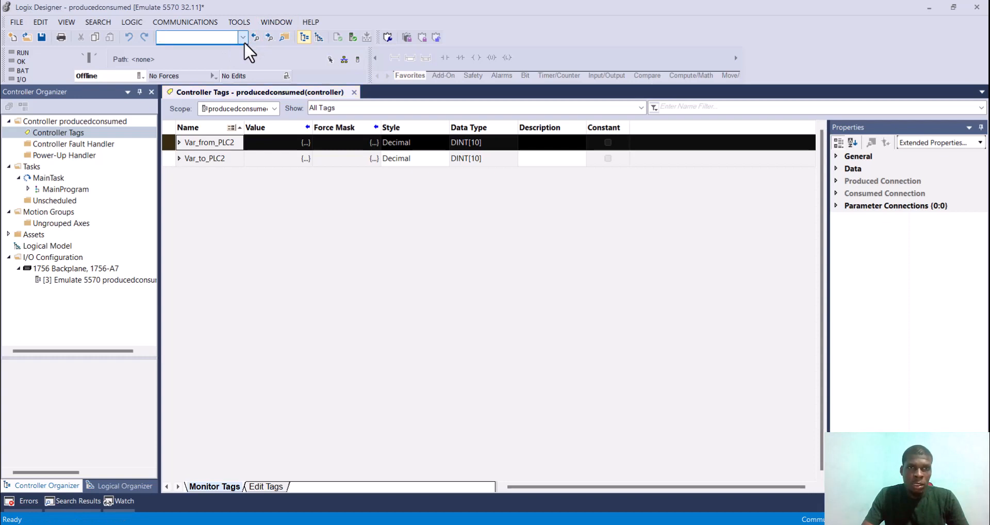
{"action": "left_click", "coordinate": [174, 21]}
{"action": "left_click", "coordinate": [203, 38]}
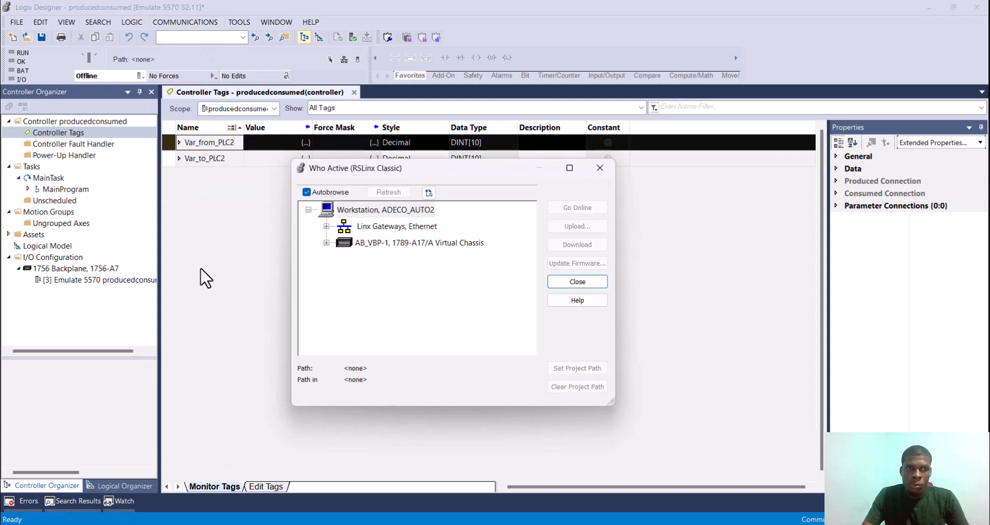
Step: Download the producedconsumed project to the PLC2 emulator in slot 03 of the AB_VBP-1 virtual chassis
{"action": "left_click", "coordinate": [388, 246]}
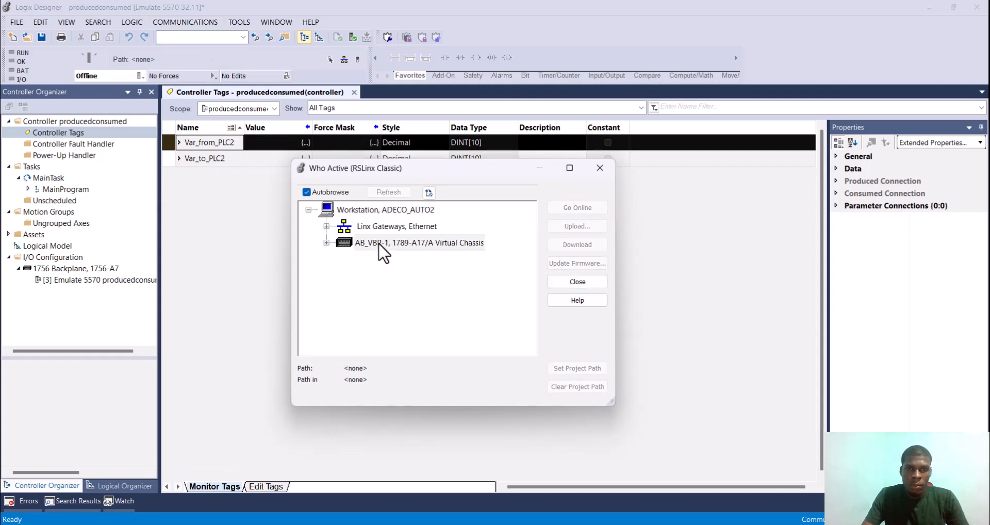
{"action": "left_click", "coordinate": [326, 242]}
{"action": "left_click", "coordinate": [421, 292]}
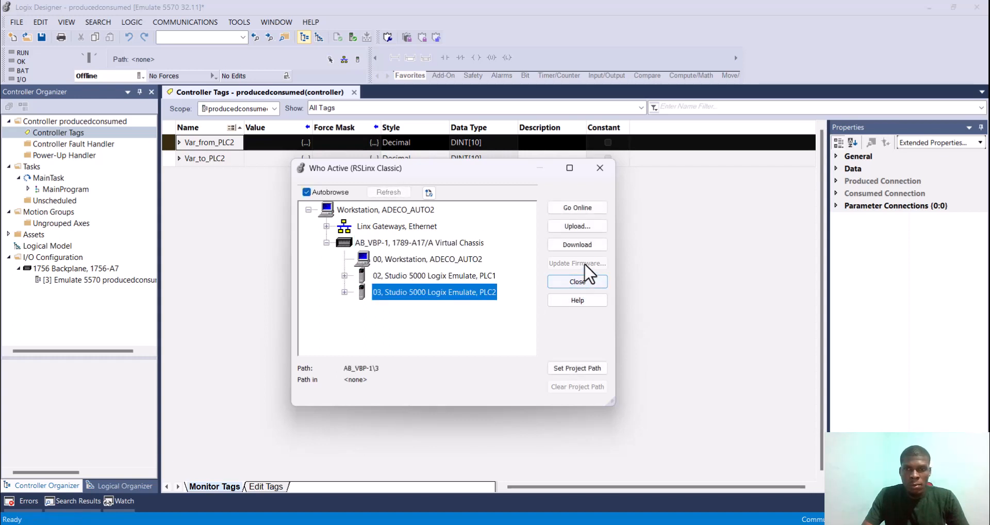
{"action": "left_click", "coordinate": [581, 244]}
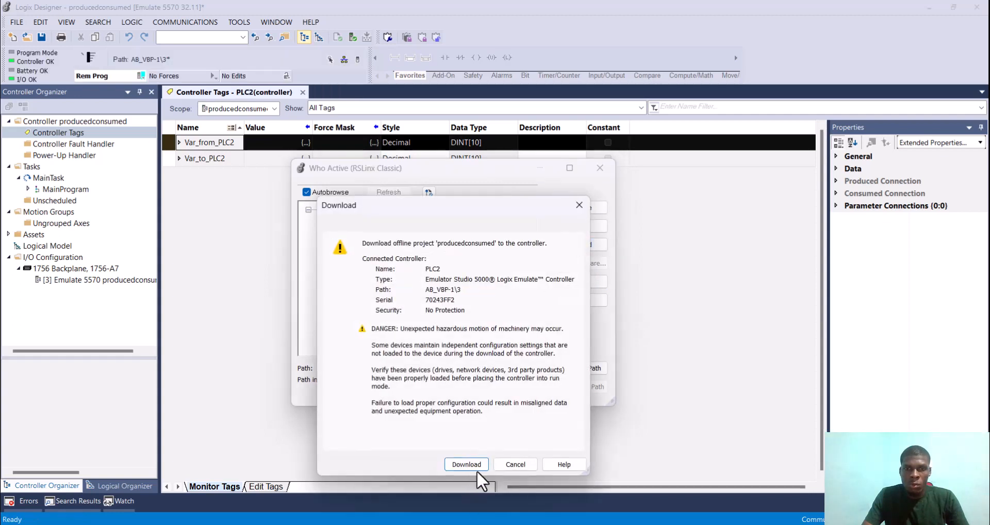
{"action": "left_click", "coordinate": [469, 462]}
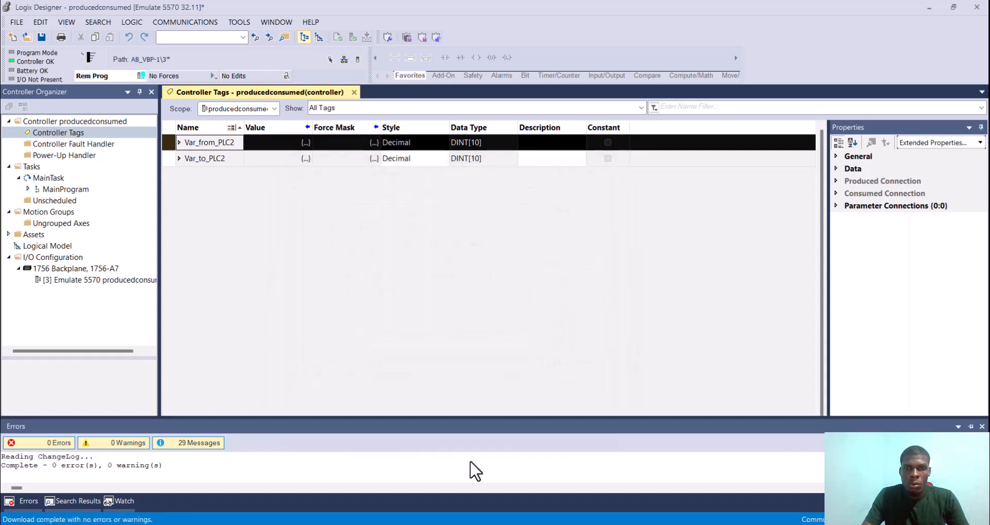
Step: Download the prodcons project to the PLC1 emulator in slot 02 of the AB_VBP-1 virtual chassis and return to the producedconsumed project
{"action": "mouse_move", "coordinate": [565, 524]}
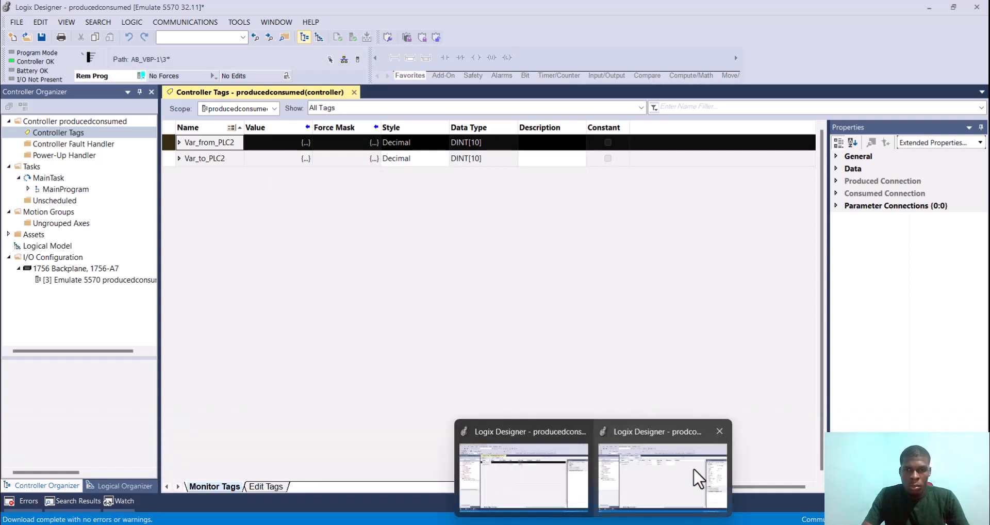
{"action": "left_click", "coordinate": [693, 469]}
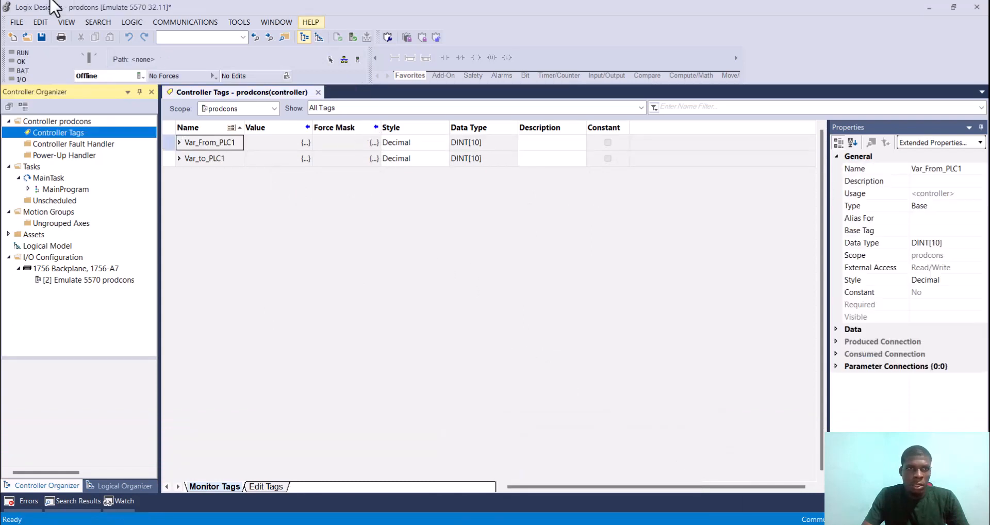
{"action": "left_click", "coordinate": [169, 21]}
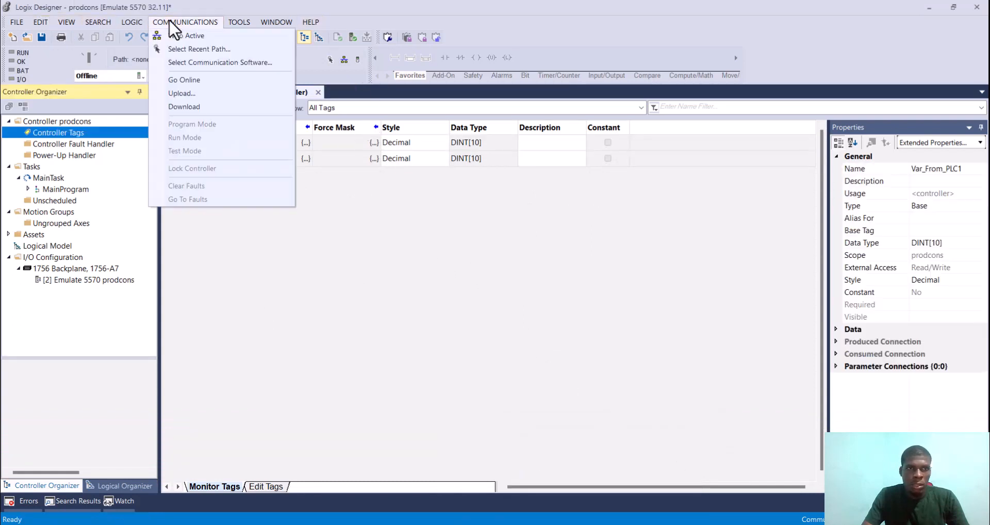
{"action": "left_click", "coordinate": [212, 37]}
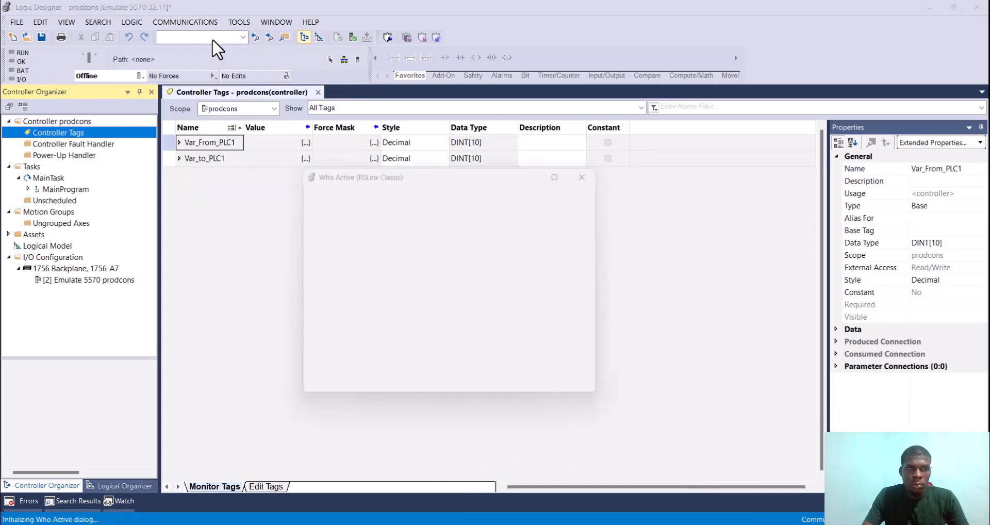
{"action": "left_click", "coordinate": [327, 242]}
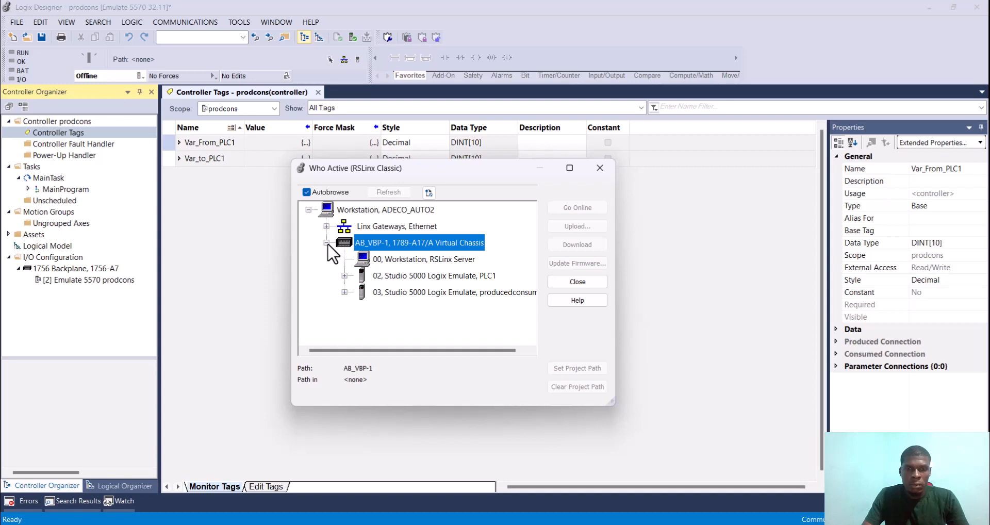
{"action": "left_click", "coordinate": [400, 280]}
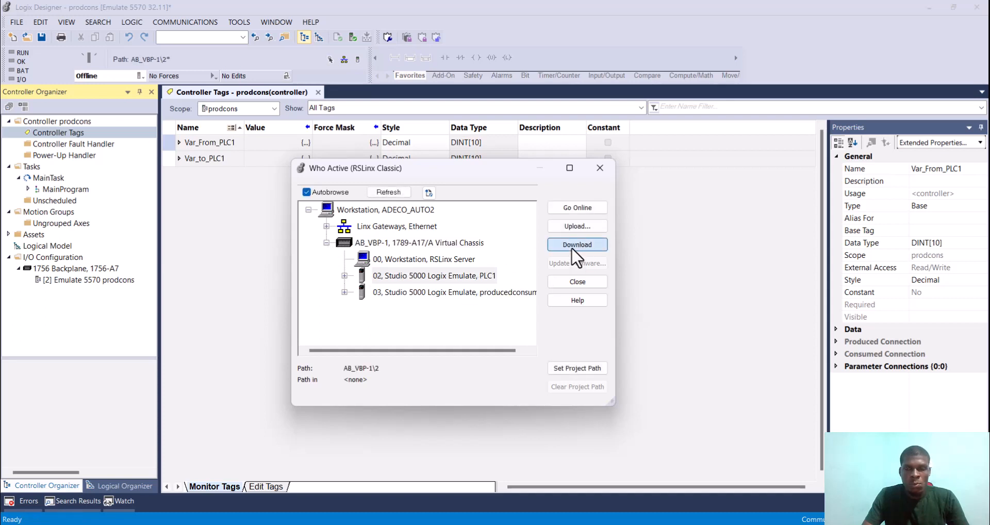
{"action": "left_click", "coordinate": [577, 246]}
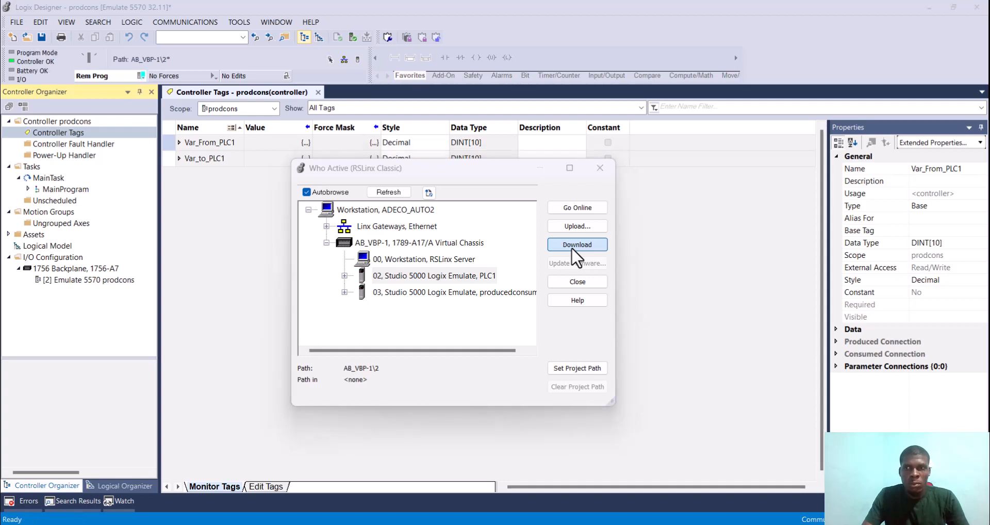
{"action": "left_click", "coordinate": [473, 464]}
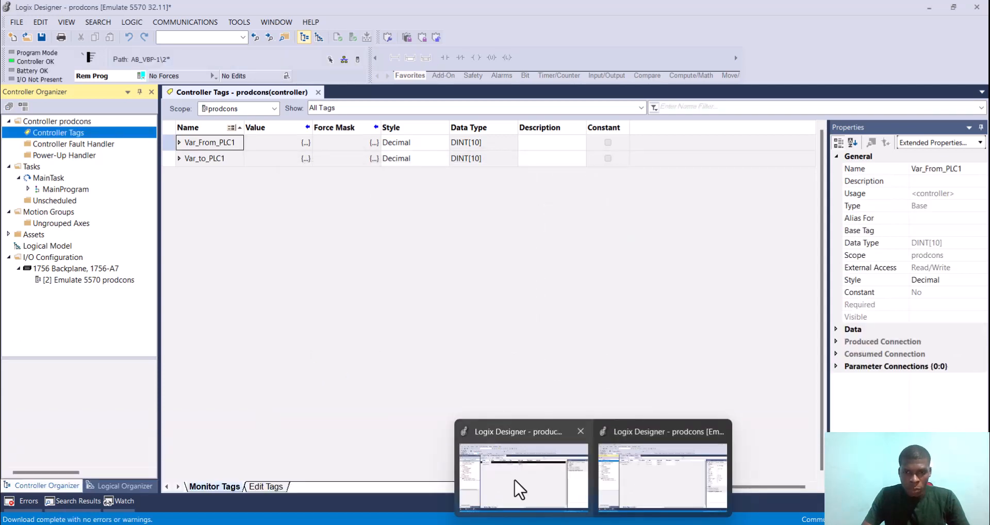
{"action": "left_click", "coordinate": [514, 485]}
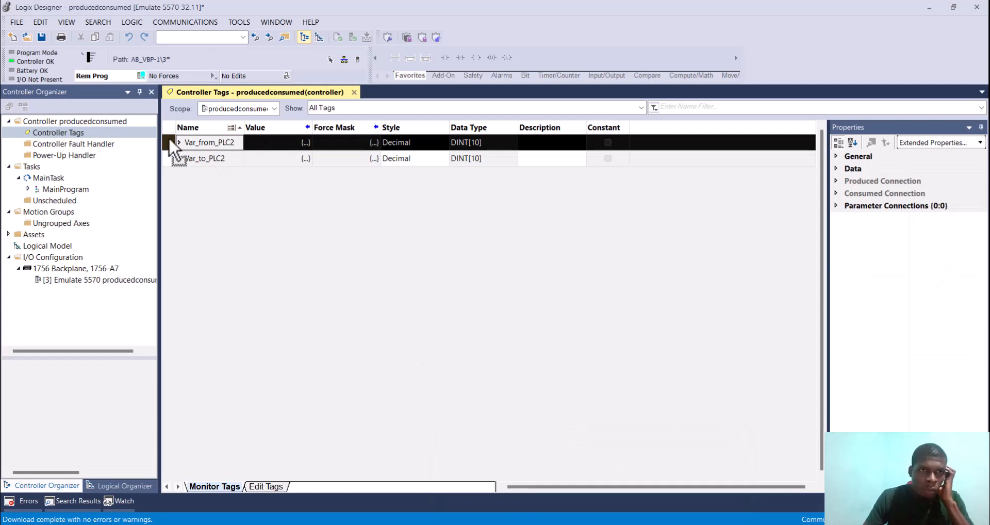
{"action": "left_click", "coordinate": [63, 269]}
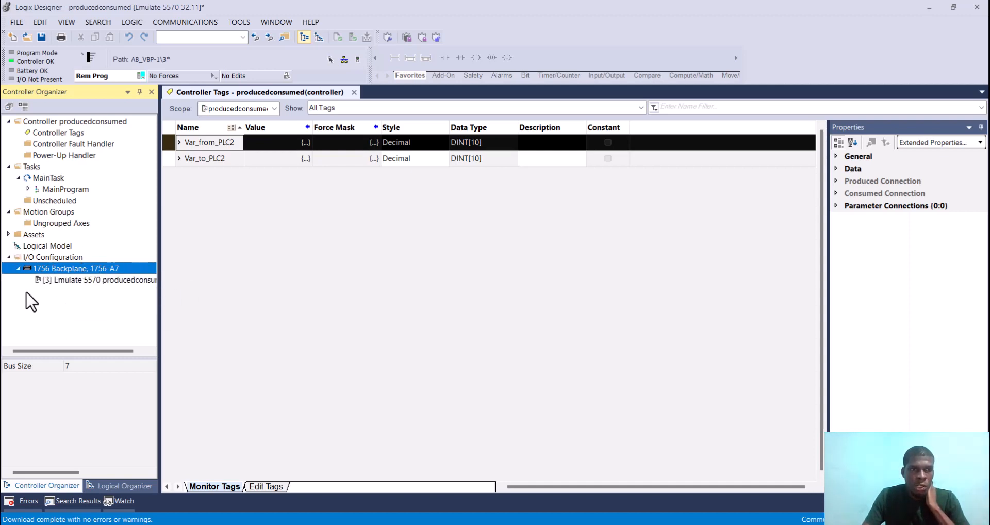
{"action": "right_click", "coordinate": [70, 268]}
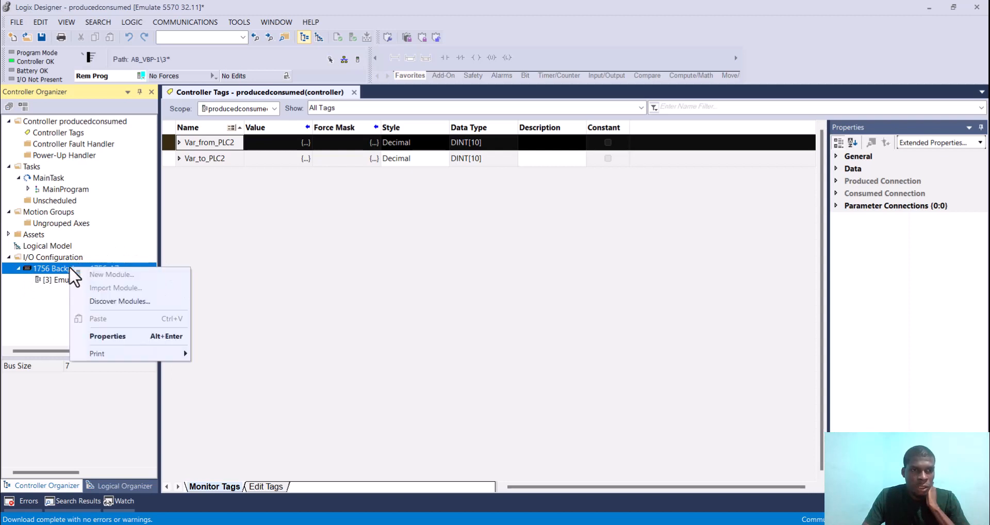
{"action": "left_click", "coordinate": [43, 258]}
{"action": "right_click", "coordinate": [41, 257]}
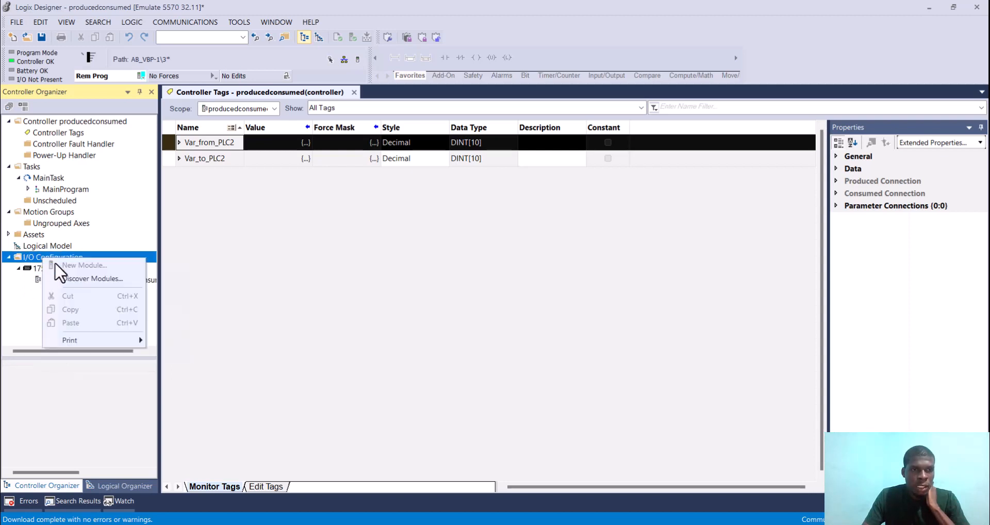
{"action": "left_click", "coordinate": [27, 269]}
{"action": "left_click", "coordinate": [53, 281]}
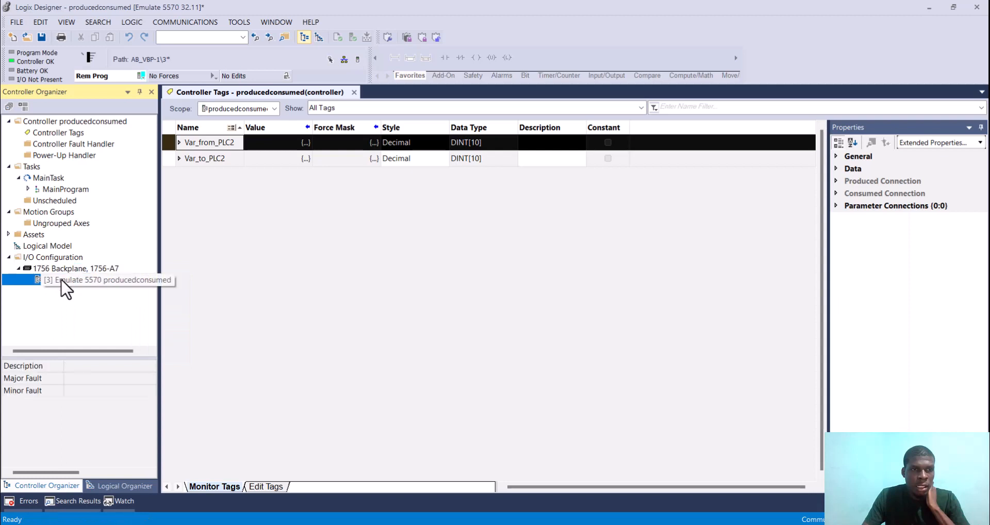
{"action": "left_click", "coordinate": [61, 259]}
{"action": "right_click", "coordinate": [61, 259]}
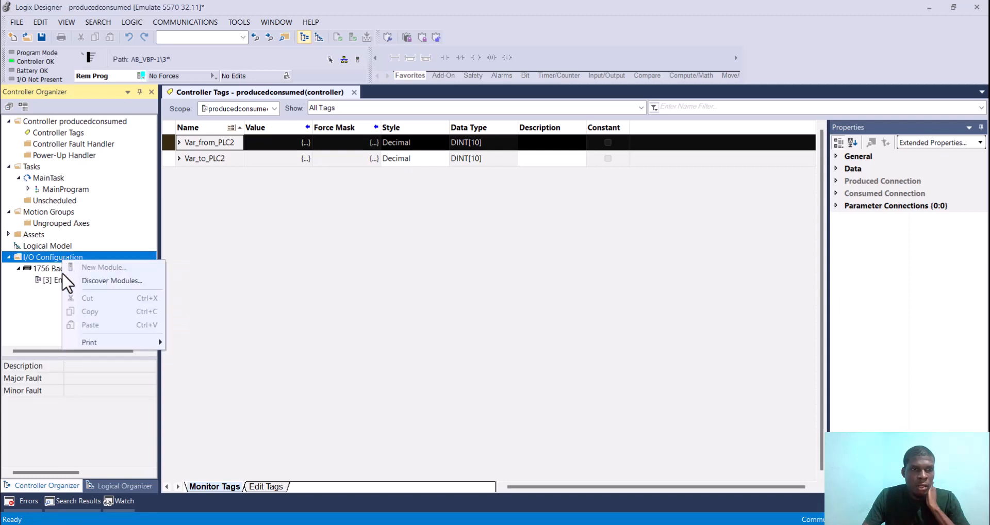
{"action": "left_click", "coordinate": [51, 281]}
{"action": "right_click", "coordinate": [52, 281]}
{"action": "left_click", "coordinate": [54, 268]}
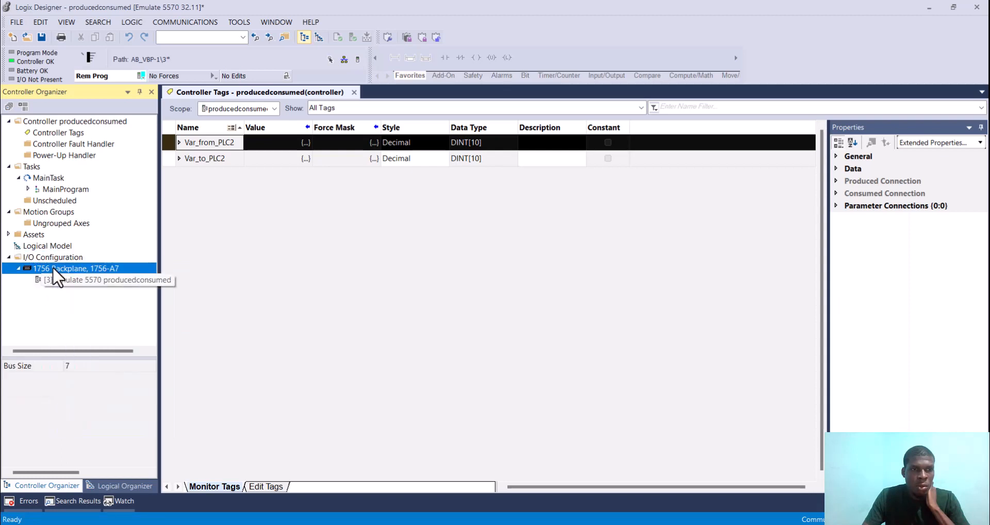
{"action": "left_click", "coordinate": [53, 260]}
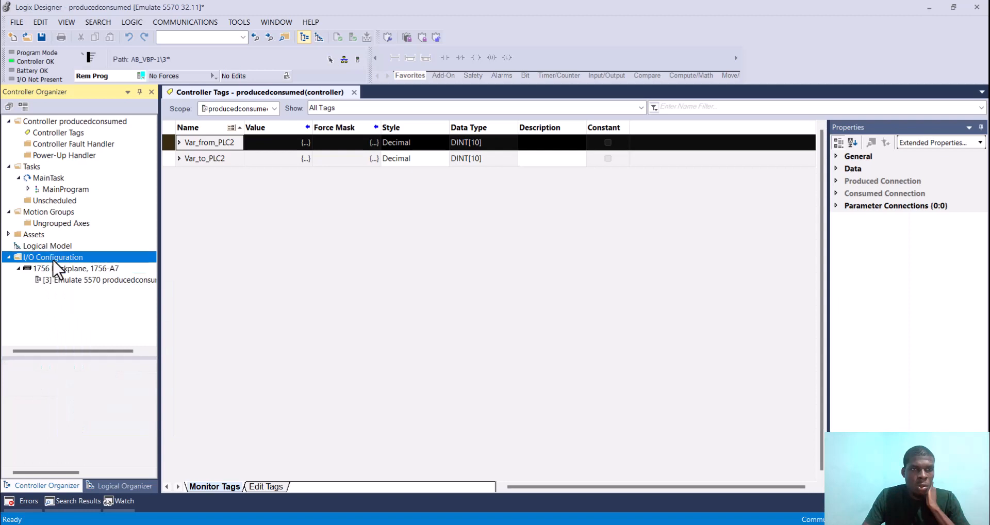
Step: Take the producedconsumed controller offline and open the module catalog for its I/O configuration
{"action": "left_click", "coordinate": [142, 76]}
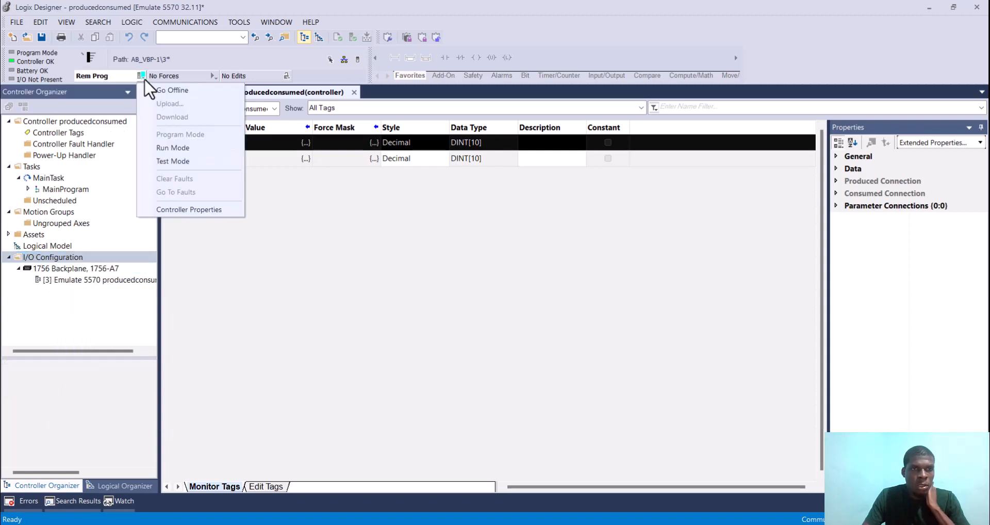
{"action": "left_click", "coordinate": [164, 89]}
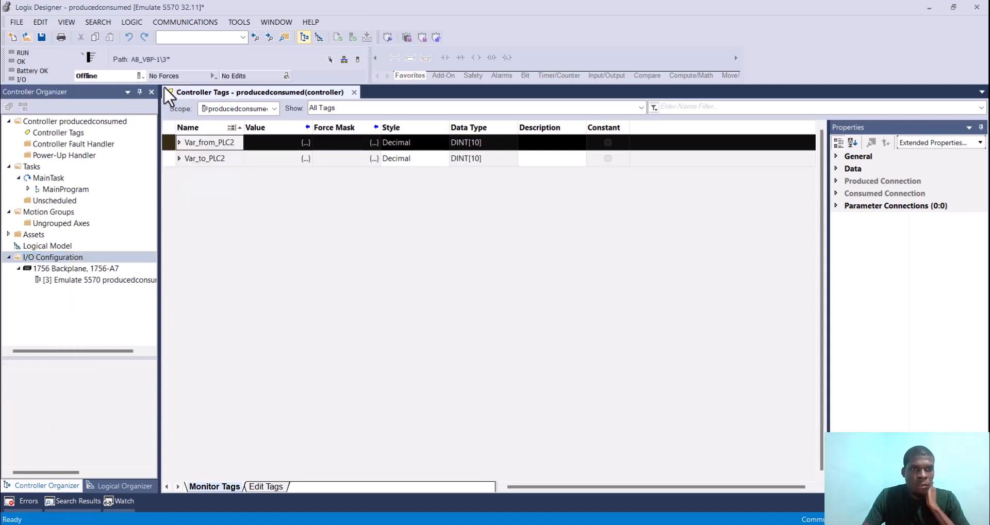
{"action": "right_click", "coordinate": [64, 257]}
{"action": "left_click", "coordinate": [103, 265]}
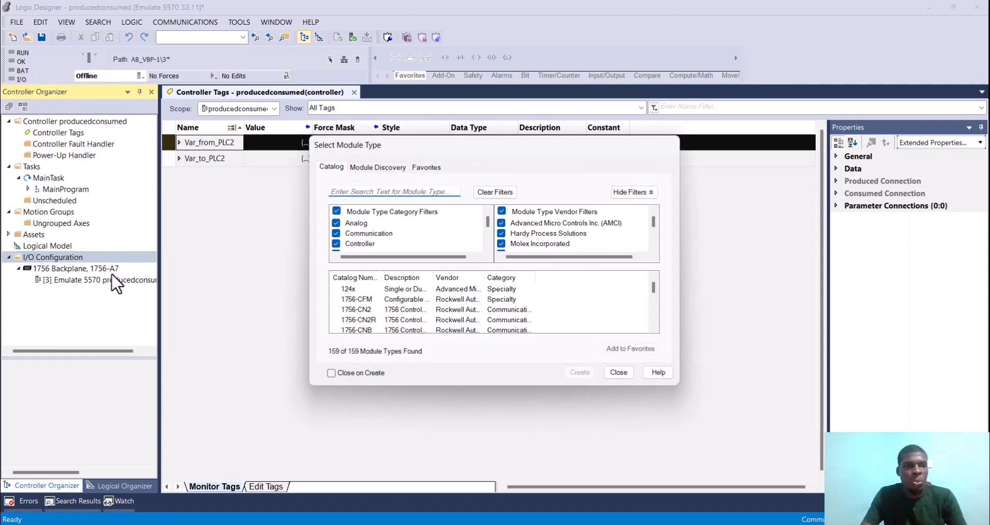
Step: Search the module catalog for "emul" and create an Emulate 5570 controller module with major revision 32
{"action": "left_click", "coordinate": [416, 194]}
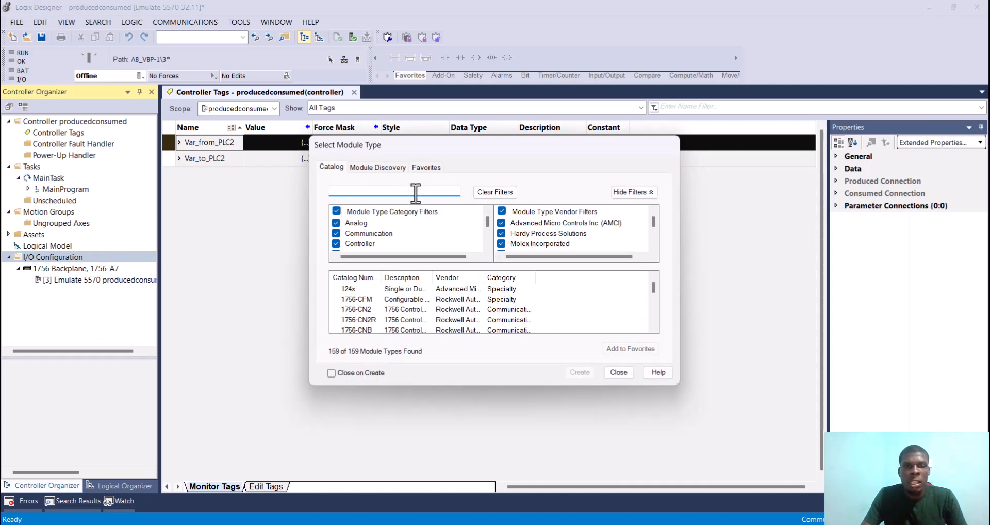
{"action": "type", "text": "em"}
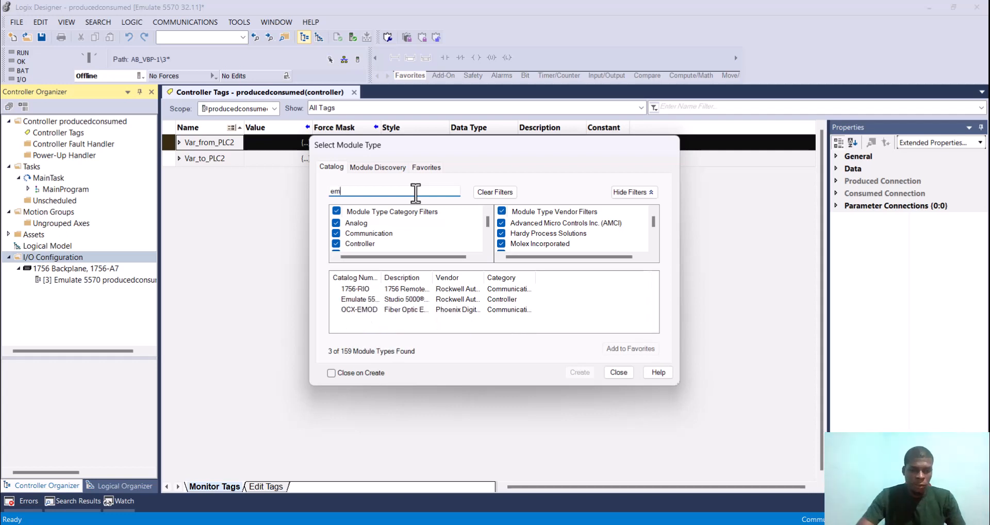
{"action": "type", "text": "u"}
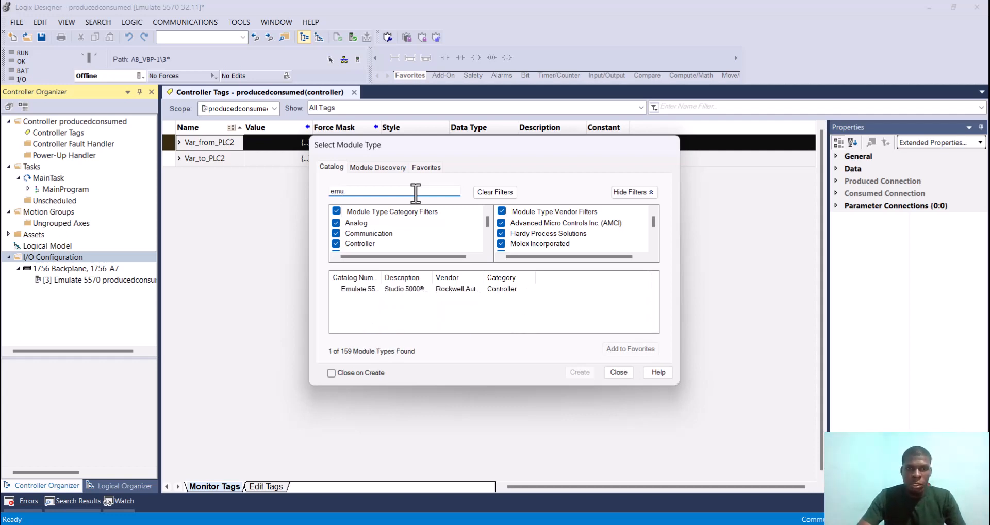
{"action": "type", "text": "l"}
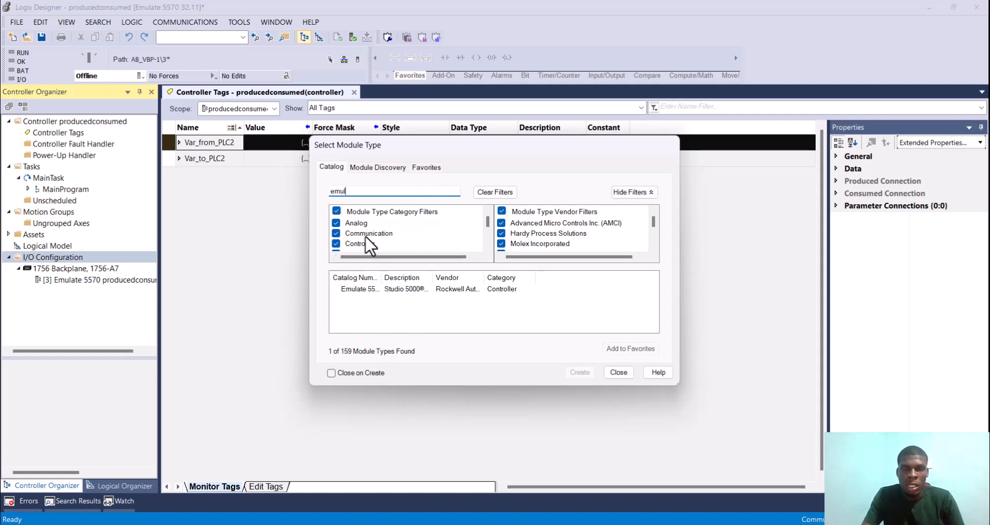
{"action": "left_click", "coordinate": [346, 289]}
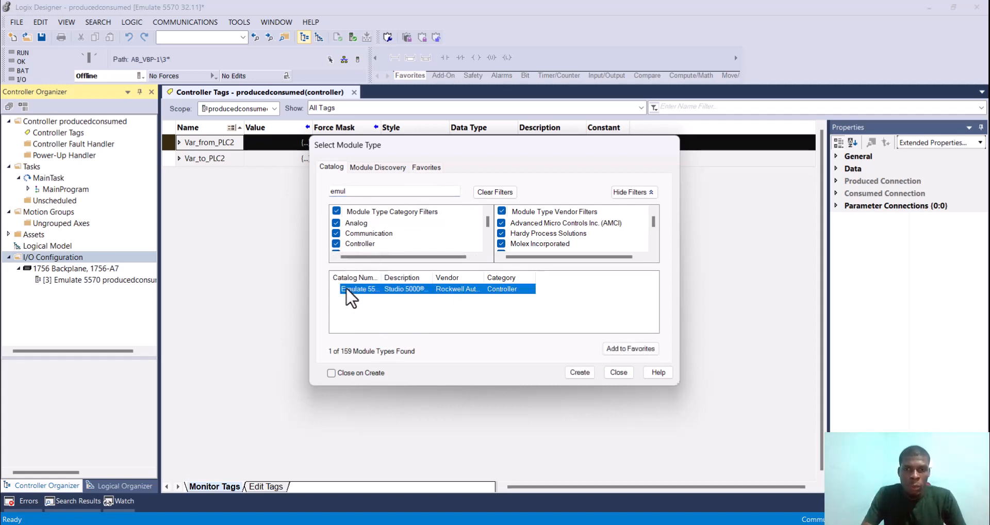
{"action": "left_click", "coordinate": [575, 375]}
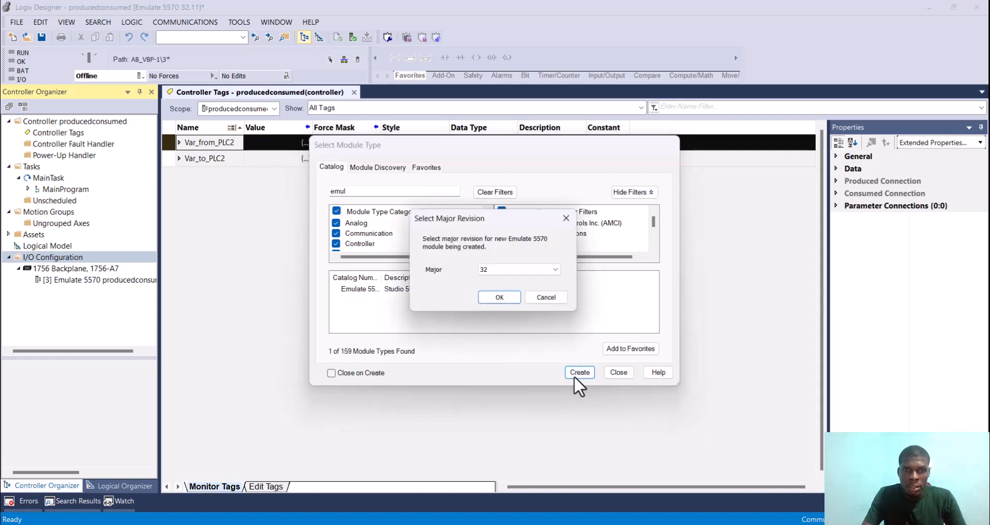
{"action": "left_click", "coordinate": [503, 299]}
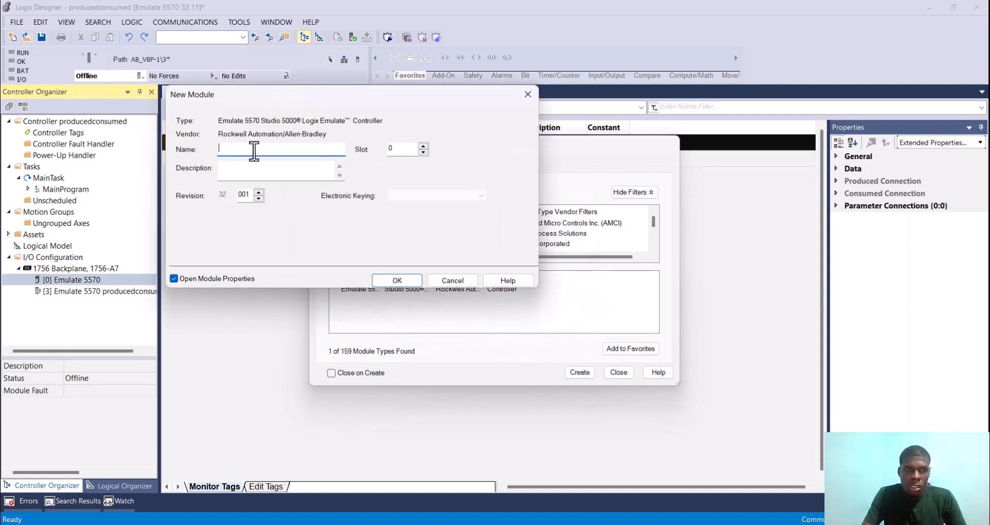
Step: Name the new Emulate 5570 module Station2, assign it to slot 2 and add it to the backplane
{"action": "type", "text": "Sta"}
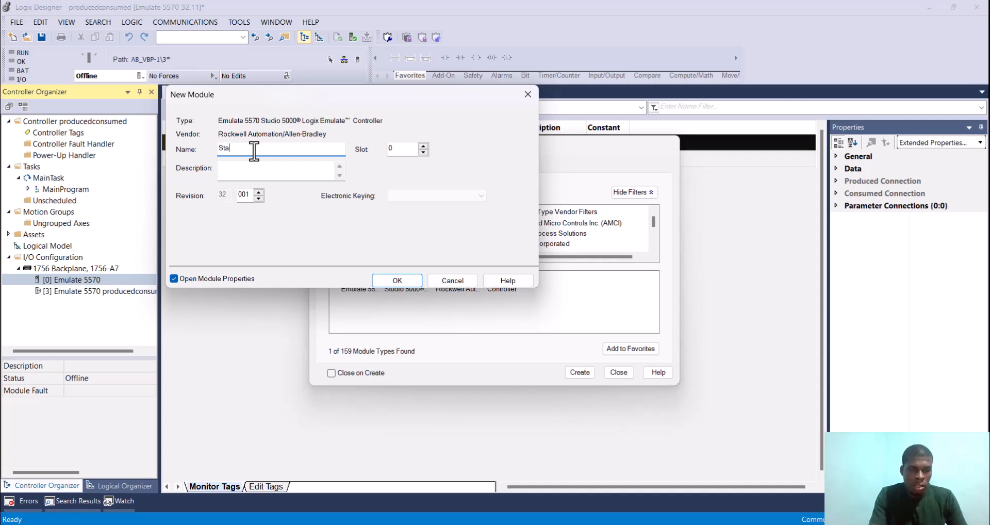
{"action": "type", "text": "tion2"}
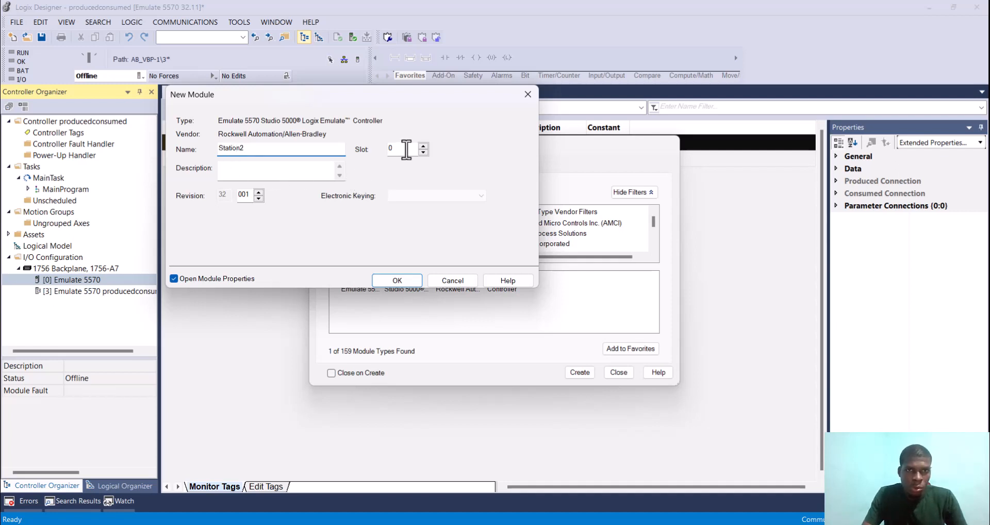
{"action": "left_click", "coordinate": [423, 146]}
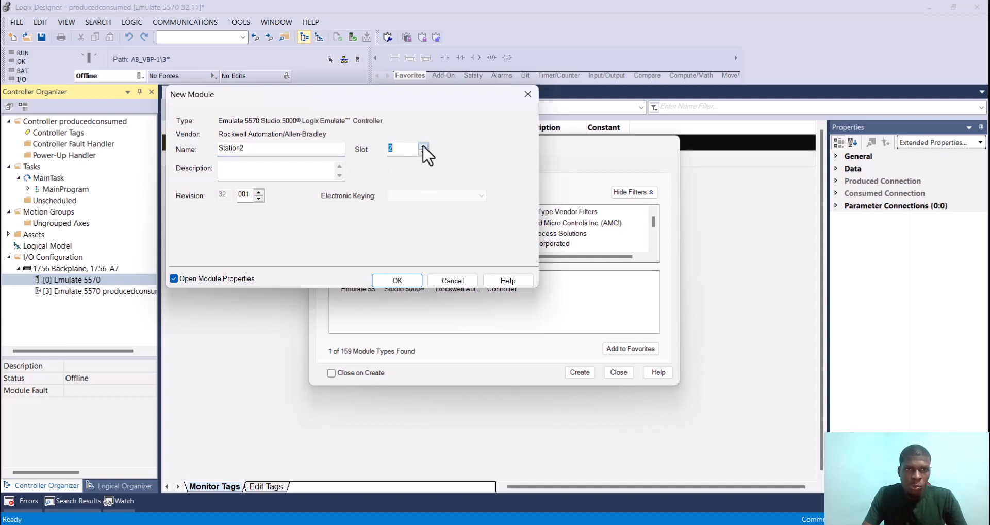
{"action": "left_click", "coordinate": [409, 281]}
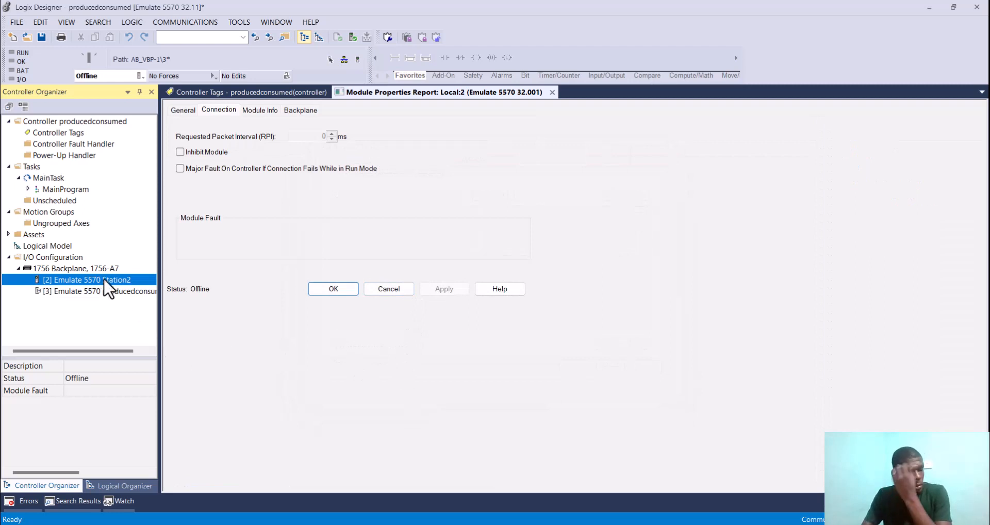
Step: Switch to the prodcons project and take its controller offline
{"action": "mouse_move", "coordinate": [593, 522]}
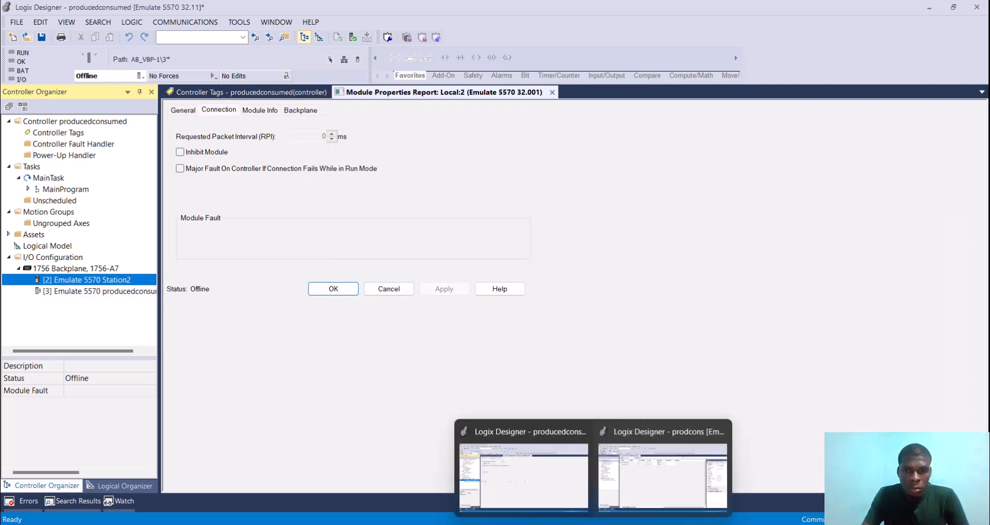
{"action": "left_click", "coordinate": [670, 484]}
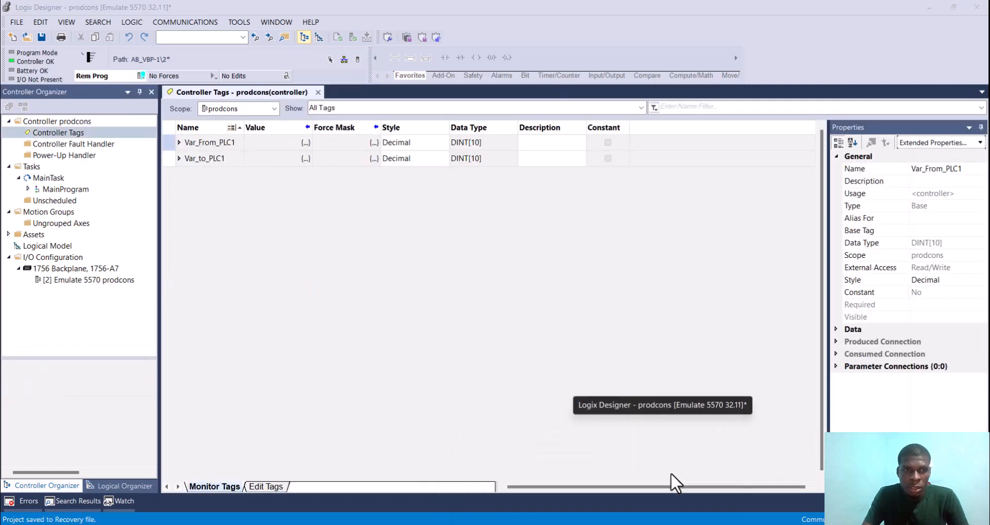
{"action": "left_click", "coordinate": [52, 269]}
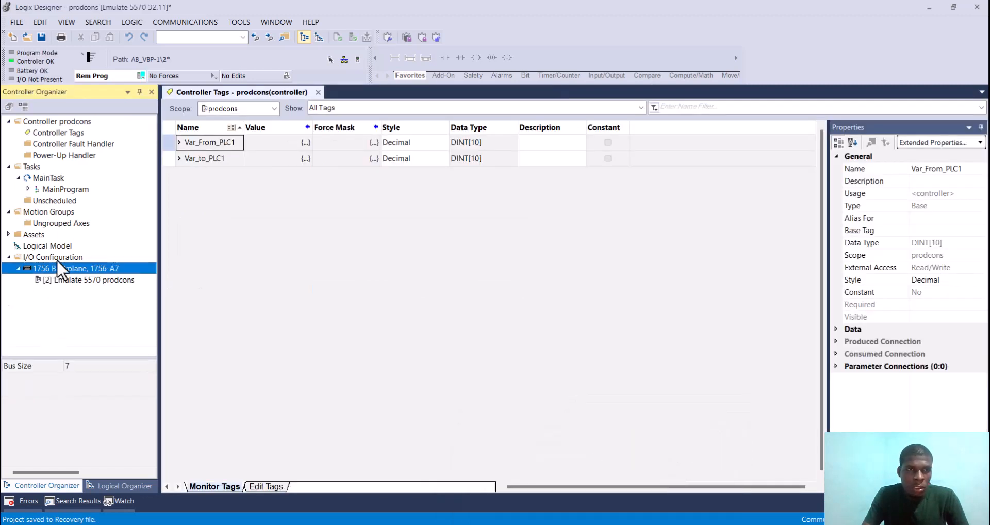
{"action": "left_click", "coordinate": [141, 74]}
{"action": "left_click", "coordinate": [171, 90]}
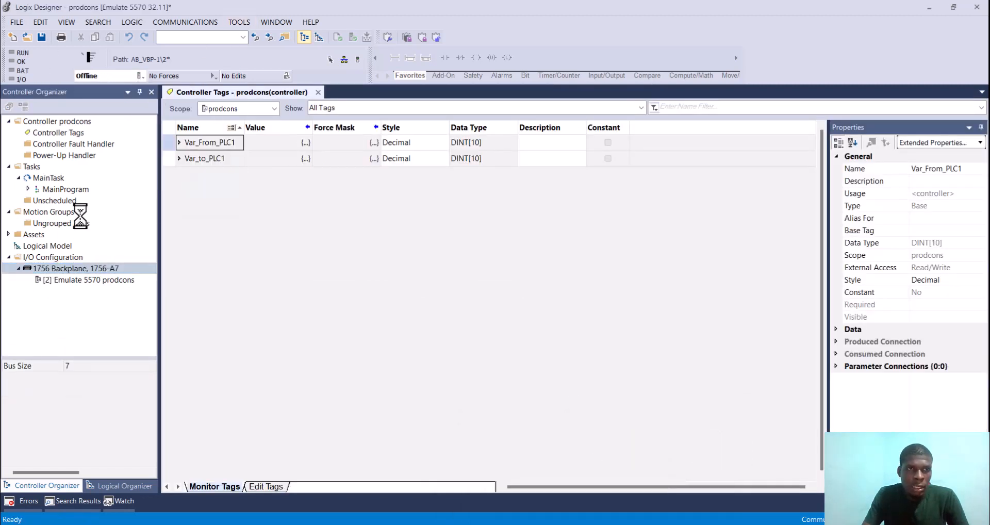
Step: Open the catalog for adding a new module to the I/O configuration of prodcons
{"action": "right_click", "coordinate": [64, 259]}
{"action": "left_click", "coordinate": [118, 266]}
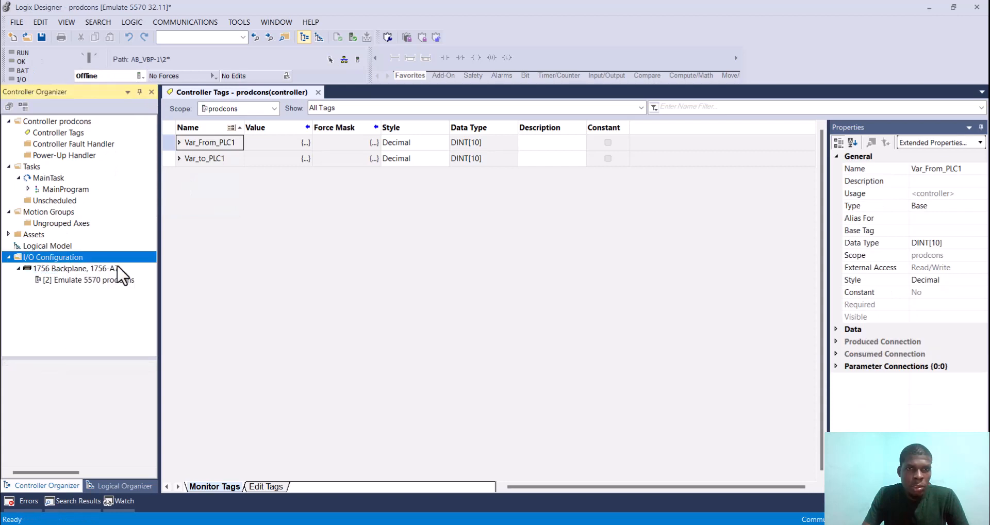
{"action": "left_click", "coordinate": [394, 190]}
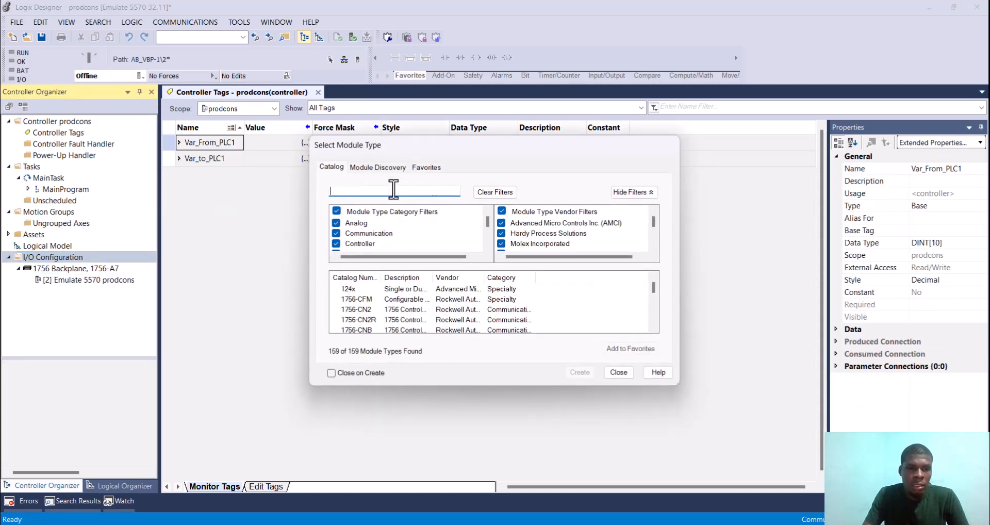
{"action": "type", "text": "station"}
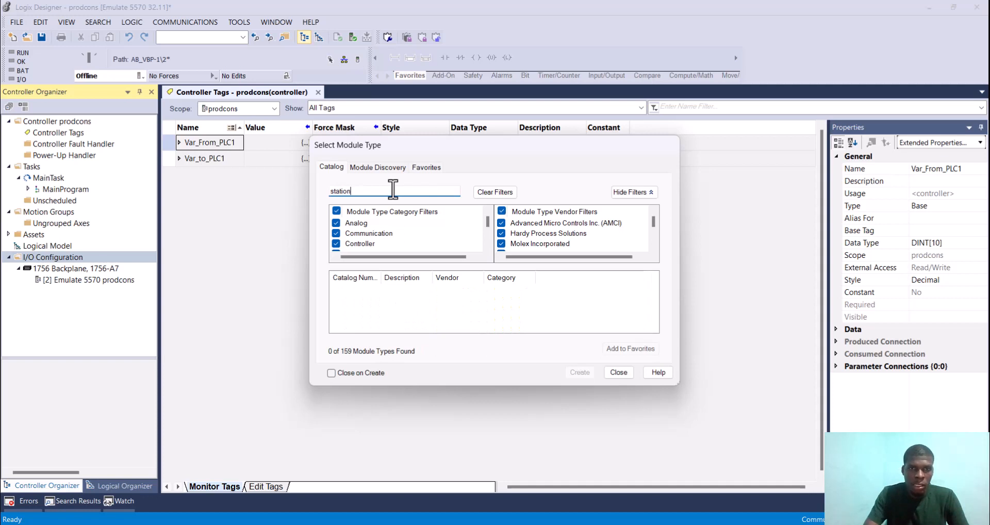
{"action": "key", "text": "BackSpace"}
{"action": "key", "text": "BackSpace"}
{"action": "key", "text": "BackSpace"}
{"action": "key", "text": "BackSpace"}
{"action": "key", "text": "BackSpace"}
{"action": "key", "text": "BackSpace"}
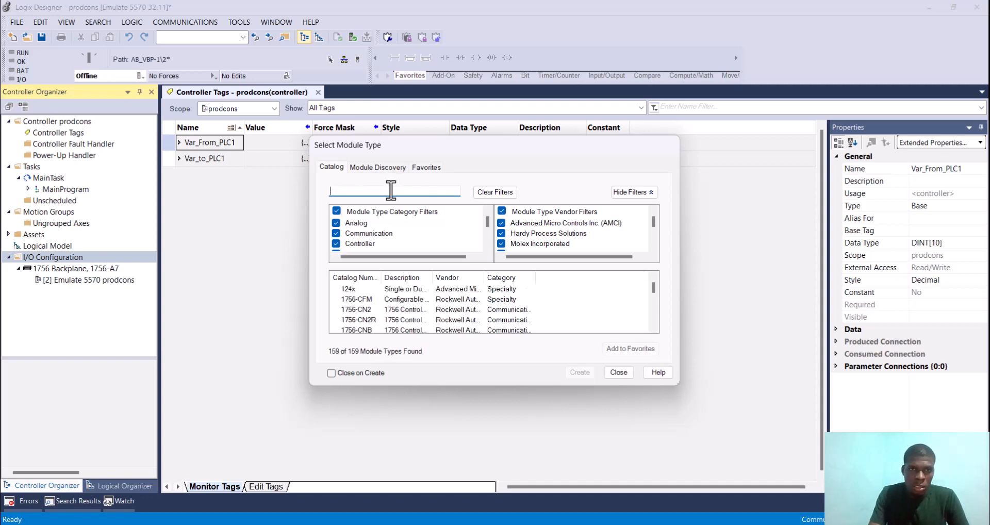
Step: Search the module catalog for "stu" and create an Emulate 5570 controller module, accepting the offered major revision
{"action": "type", "text": "stu"}
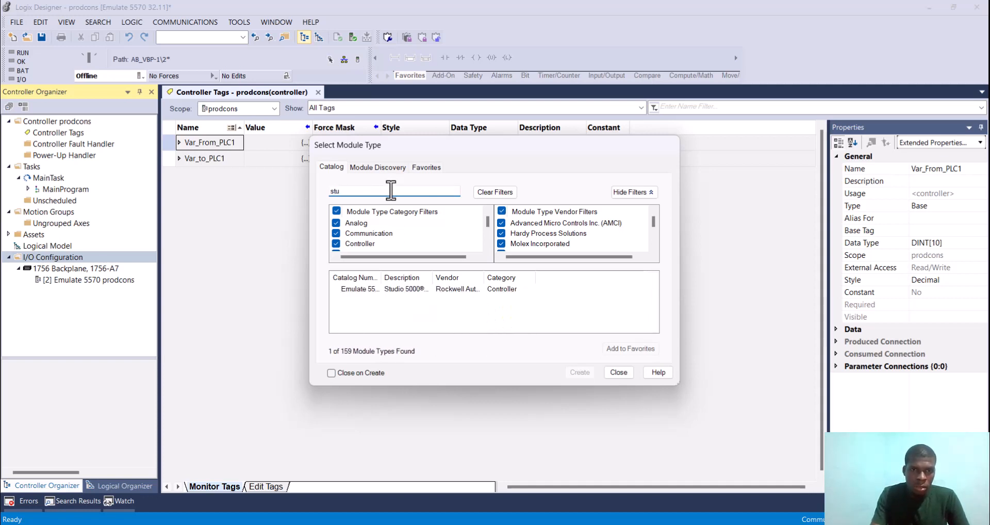
{"action": "left_click", "coordinate": [408, 288]}
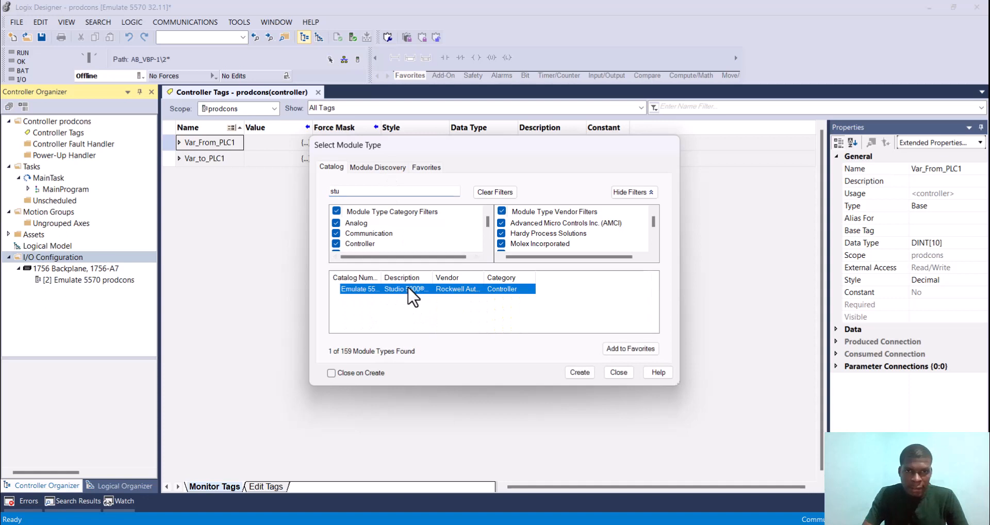
{"action": "left_click", "coordinate": [580, 372]}
{"action": "left_click", "coordinate": [510, 299]}
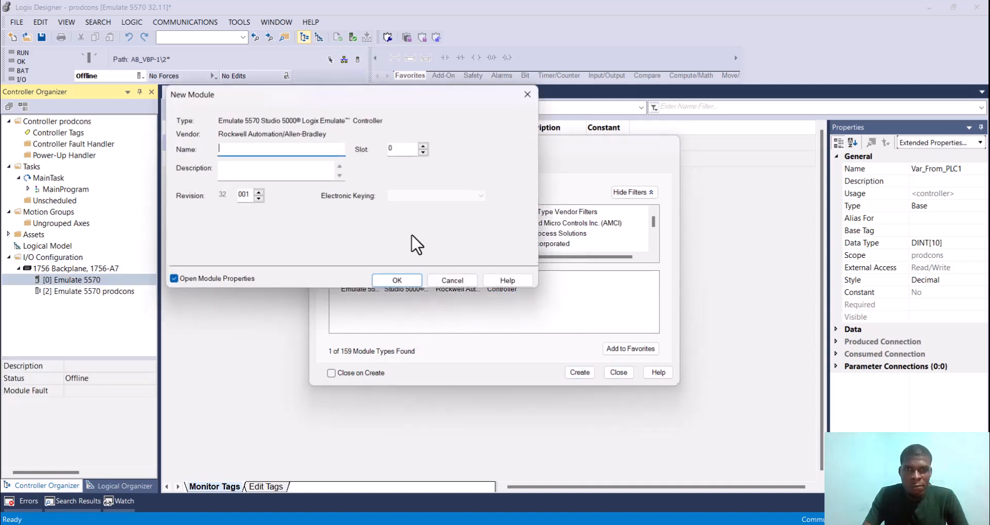
Step: Name the new controller module station1, assign it to slot 3 and add it to the backplane
{"action": "type", "text": "station1"}
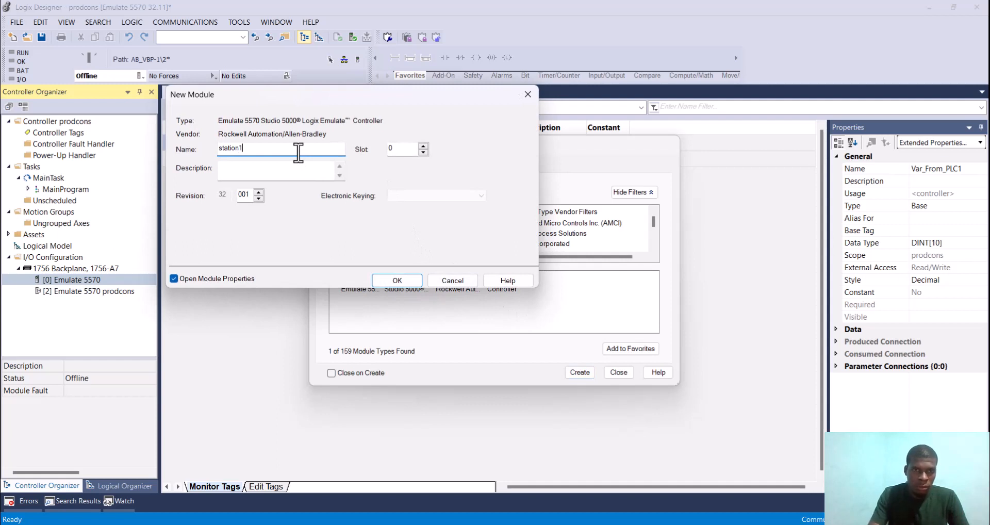
{"action": "left_click", "coordinate": [403, 149]}
{"action": "key", "text": "BackSpace"}
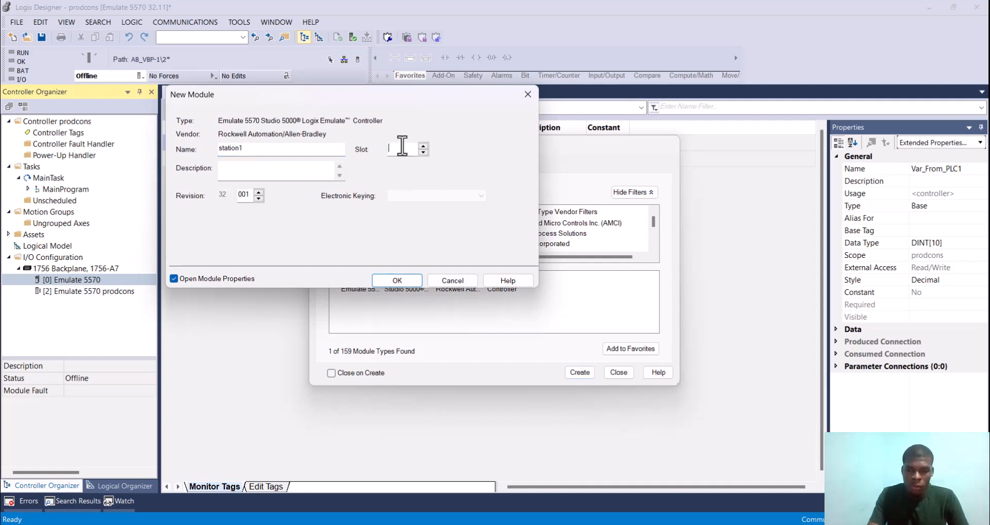
{"action": "left_click", "coordinate": [398, 280]}
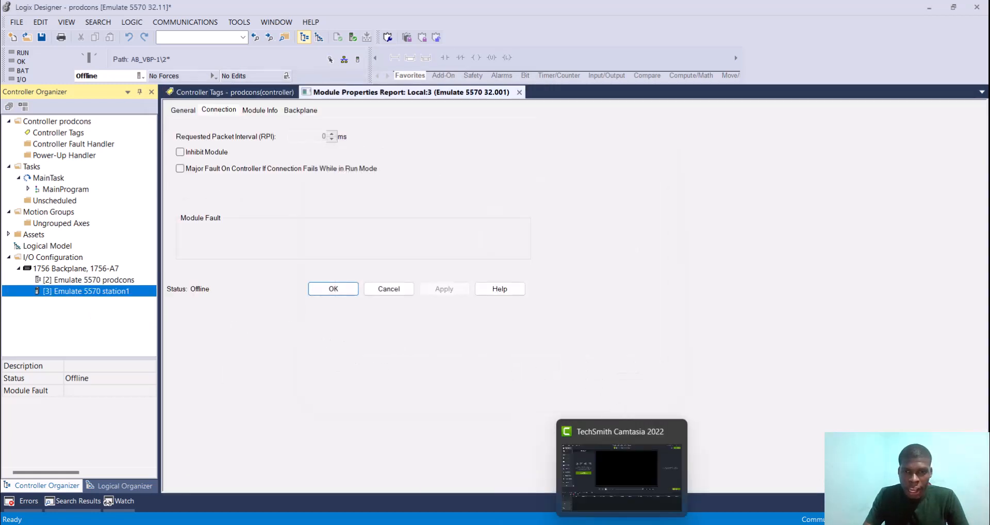
Step: Switch to the producedconsumed project and change the type of its controller tag Var_from_PLC2 to Consumed
{"action": "mouse_move", "coordinate": [593, 524]}
{"action": "left_click", "coordinate": [514, 480]}
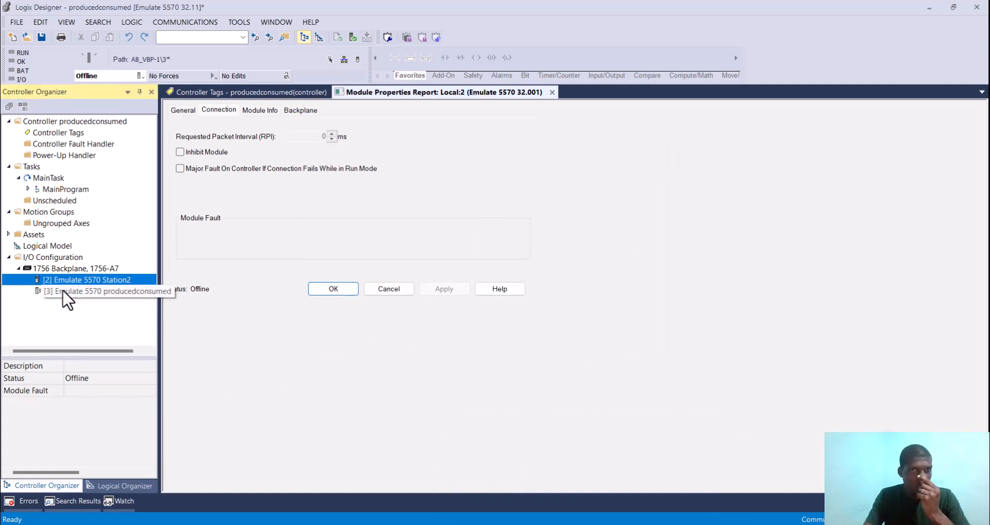
{"action": "left_click", "coordinate": [212, 95]}
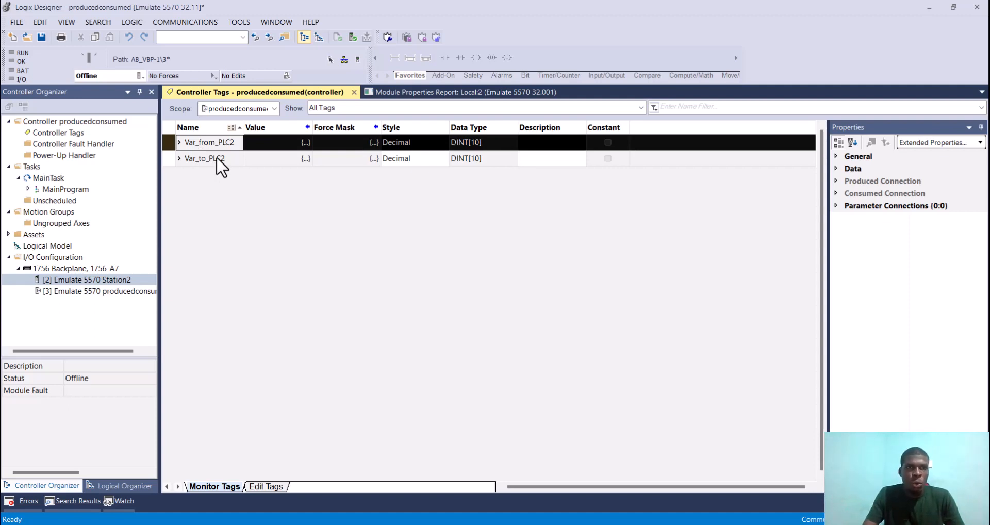
{"action": "left_click", "coordinate": [209, 140]}
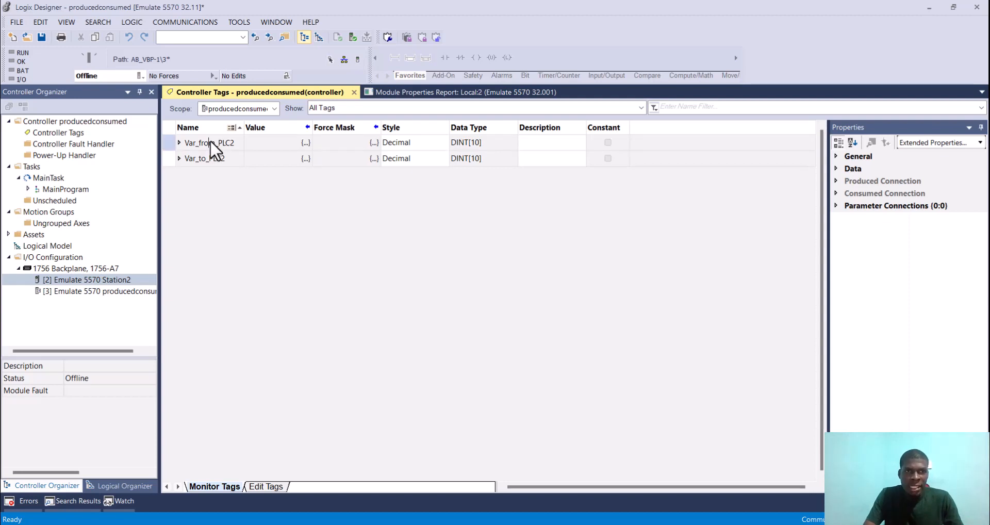
{"action": "right_click", "coordinate": [174, 145]}
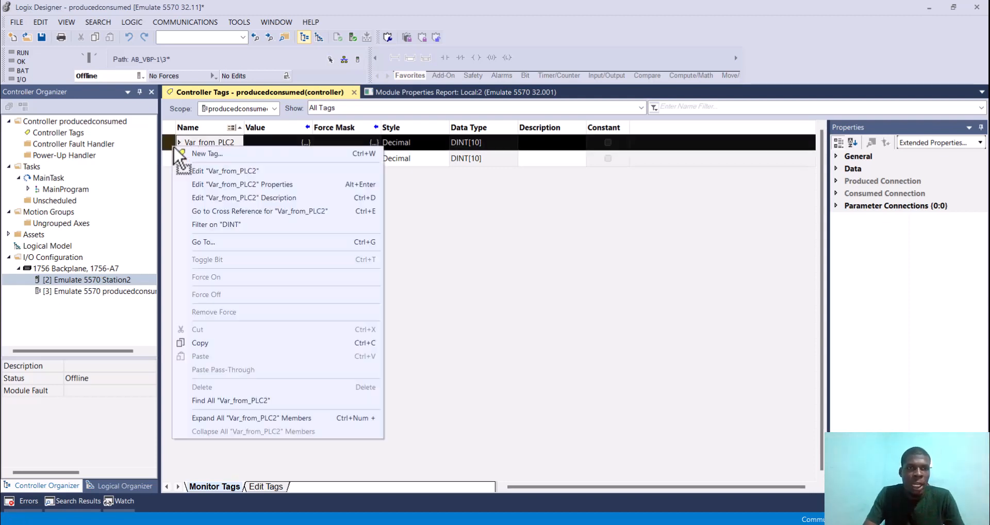
{"action": "left_click", "coordinate": [238, 187]}
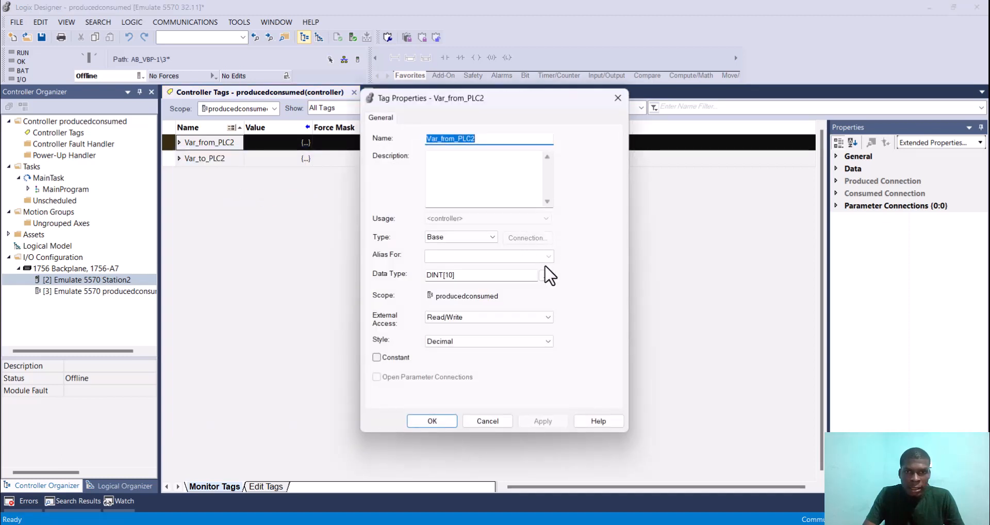
{"action": "left_click", "coordinate": [493, 238]}
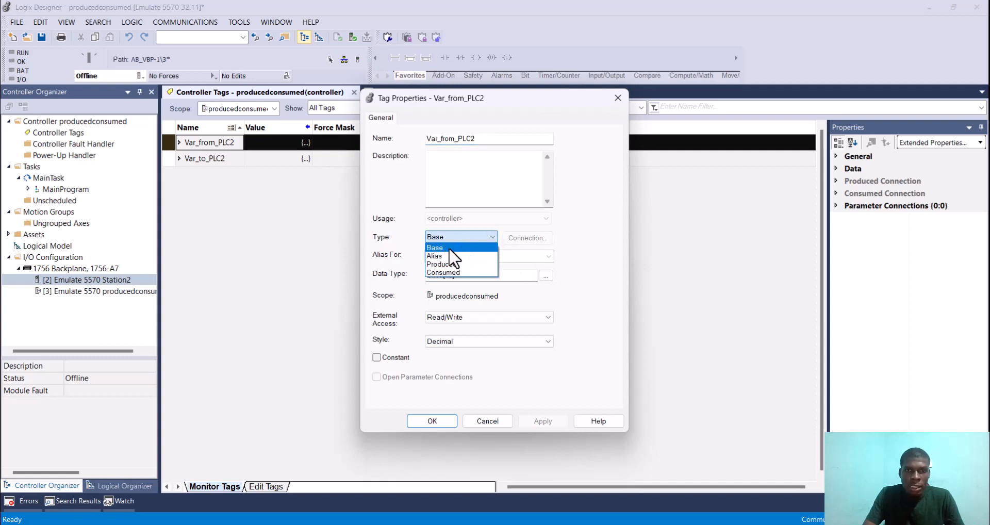
{"action": "left_click", "coordinate": [478, 273]}
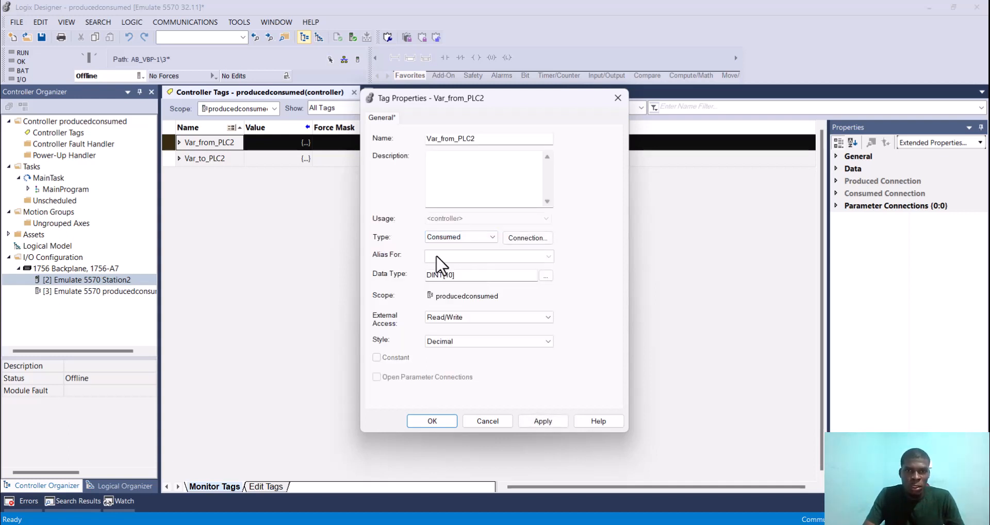
Step: Open the consumed connection settings of Var_from_PLC2 and choose Station2 as the producer
{"action": "left_click", "coordinate": [526, 238]}
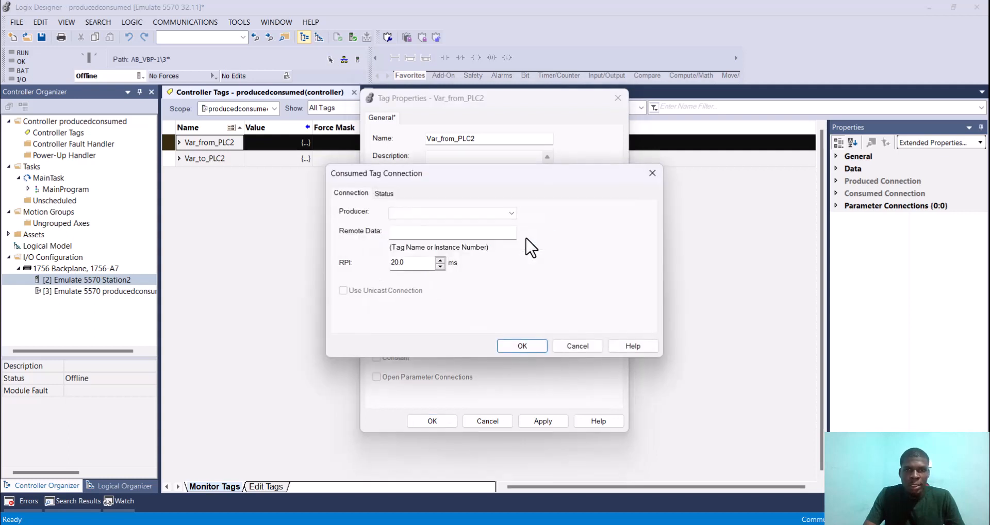
{"action": "left_click", "coordinate": [505, 216]}
{"action": "left_click", "coordinate": [479, 223]}
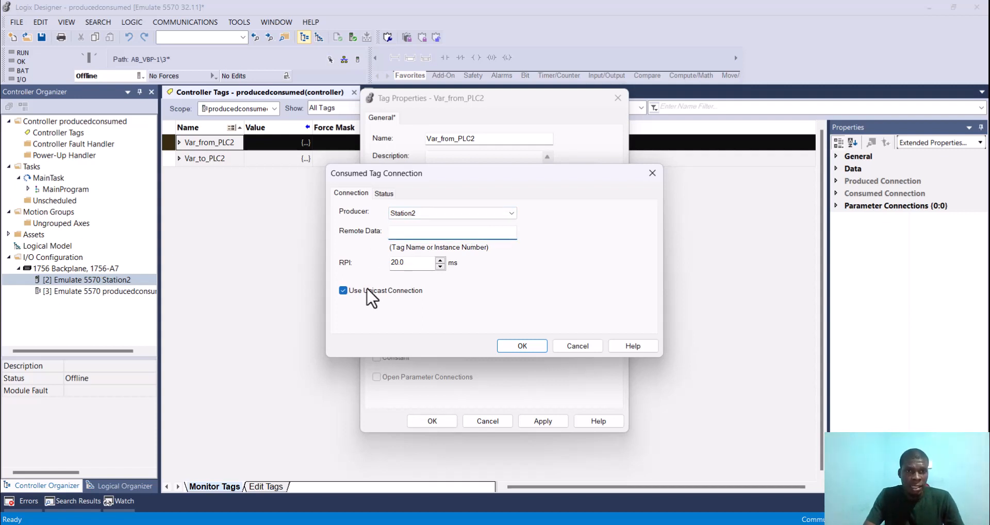
Step: Copy the tag name Var_to_PLC1 from the controller tags of the prodcons project
{"action": "mouse_move", "coordinate": [565, 523]}
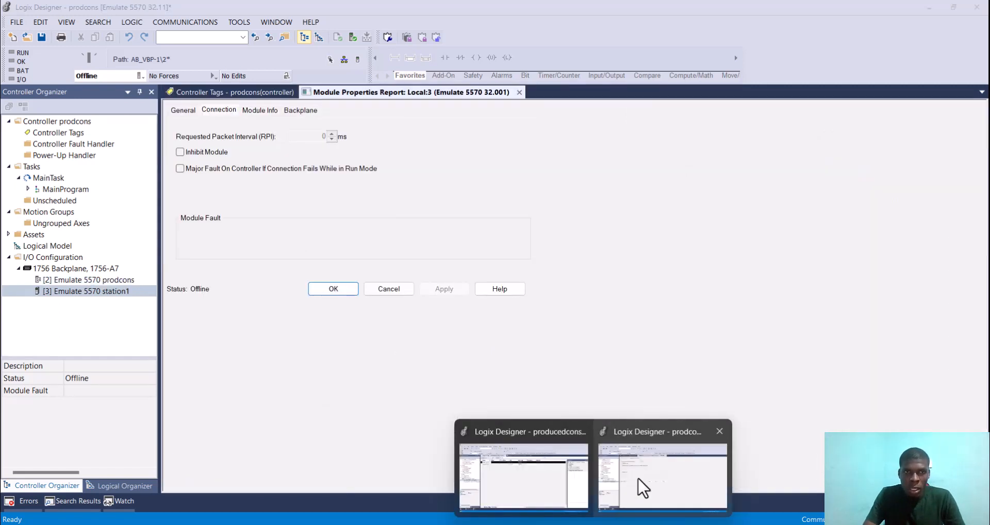
{"action": "left_click", "coordinate": [638, 479]}
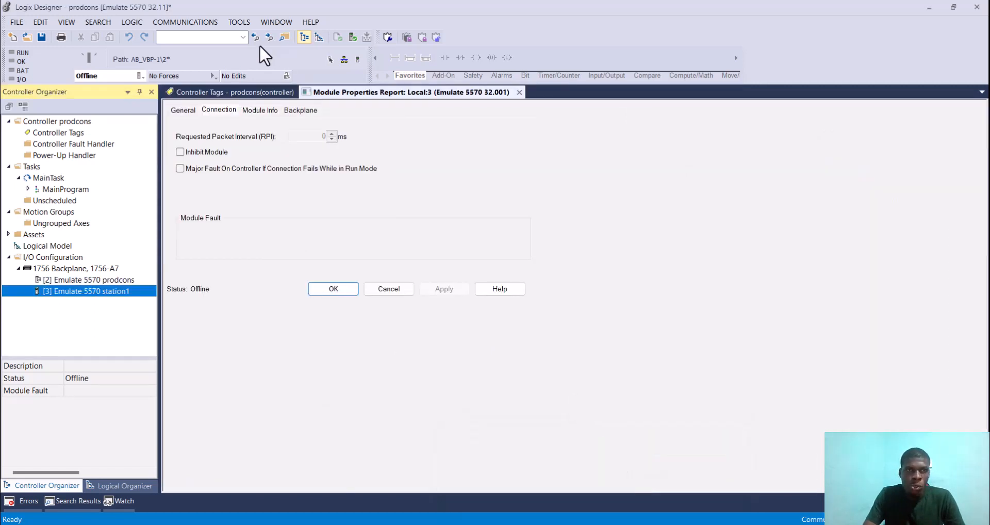
{"action": "left_click", "coordinate": [229, 95]}
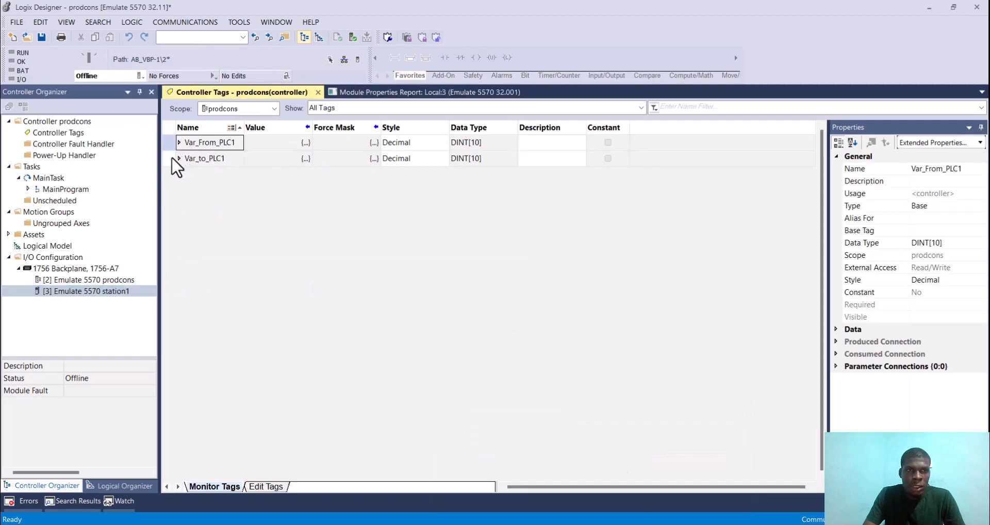
{"action": "left_click", "coordinate": [205, 159]}
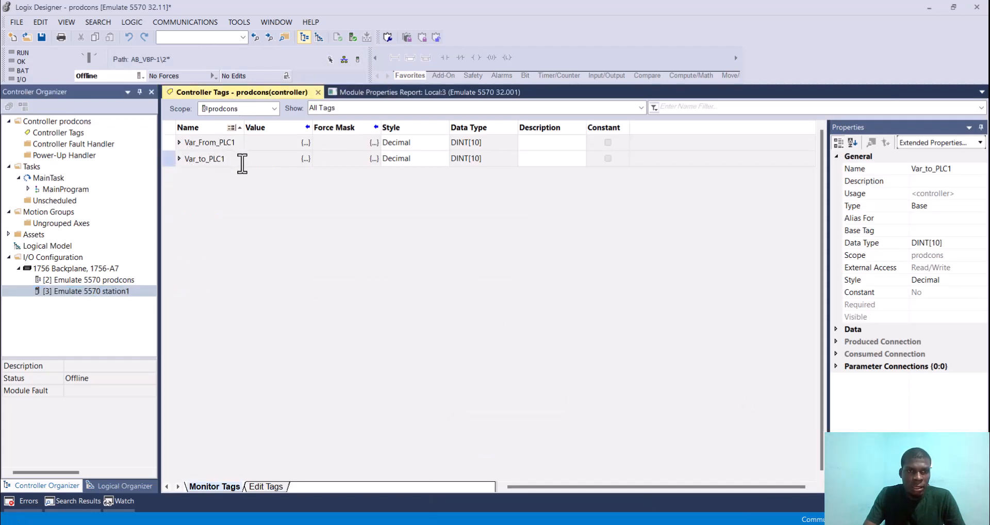
{"action": "left_click_drag", "start_coordinate": [241, 161], "coordinate": [179, 164]}
{"action": "key", "text": "ctrl+c"}
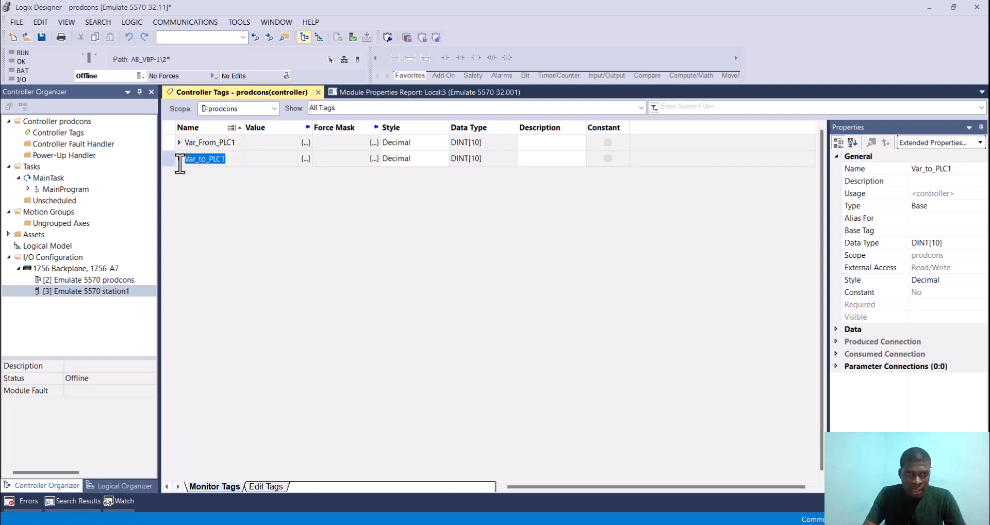
{"action": "mouse_move", "coordinate": [593, 522]}
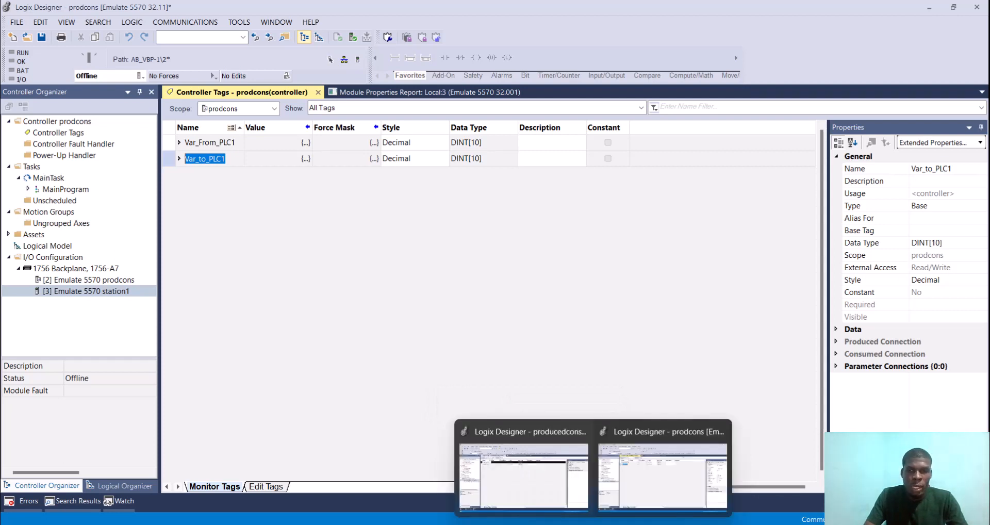
Step: Back in producedconsumed, paste Var_to_PLC1 as the remote data of the consumed connection and apply the Var_from_PLC2 tag properties
{"action": "left_click", "coordinate": [558, 487]}
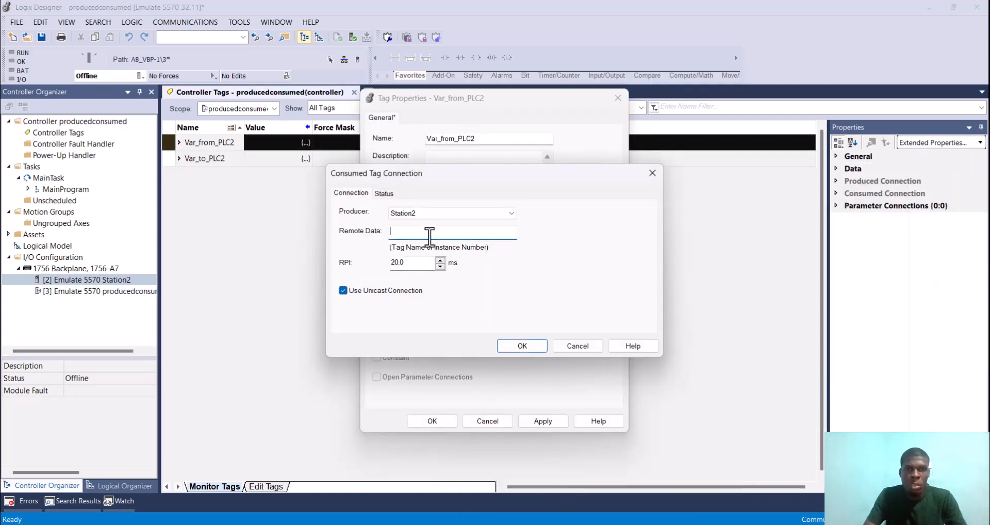
{"action": "key", "text": "ctrl+v"}
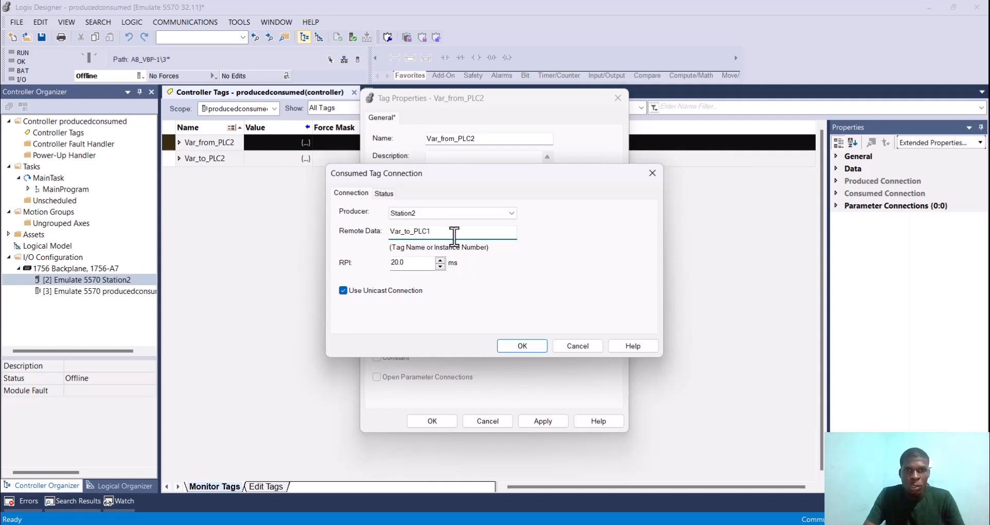
{"action": "left_click", "coordinate": [523, 346]}
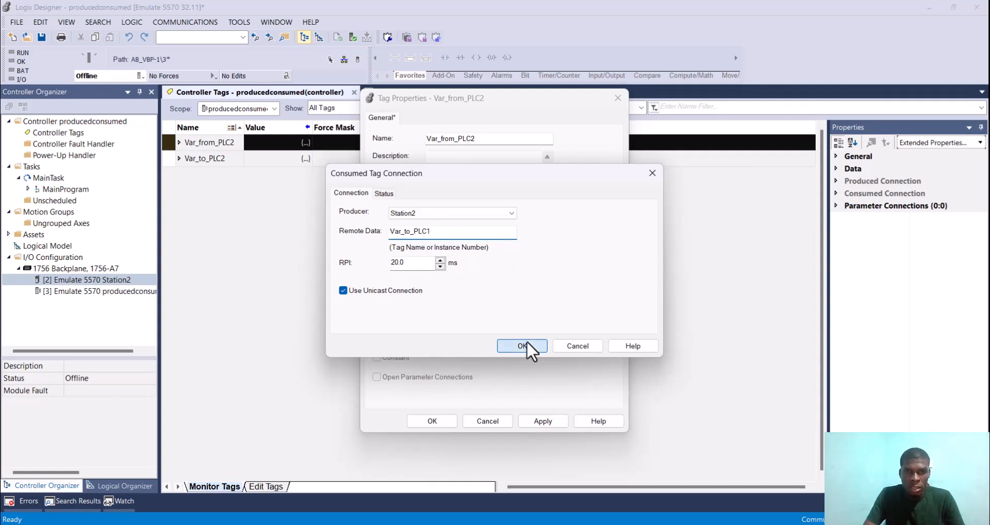
{"action": "left_click", "coordinate": [542, 422]}
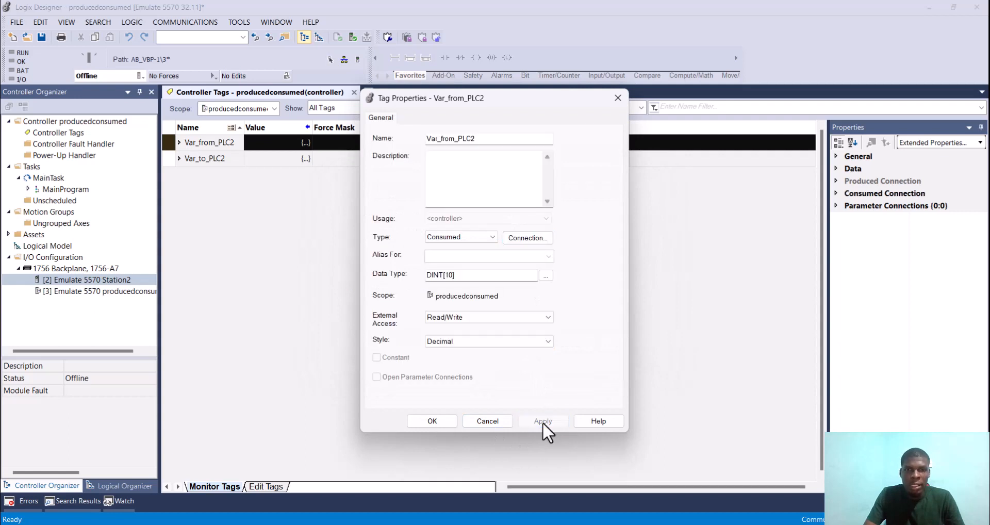
{"action": "left_click", "coordinate": [444, 422]}
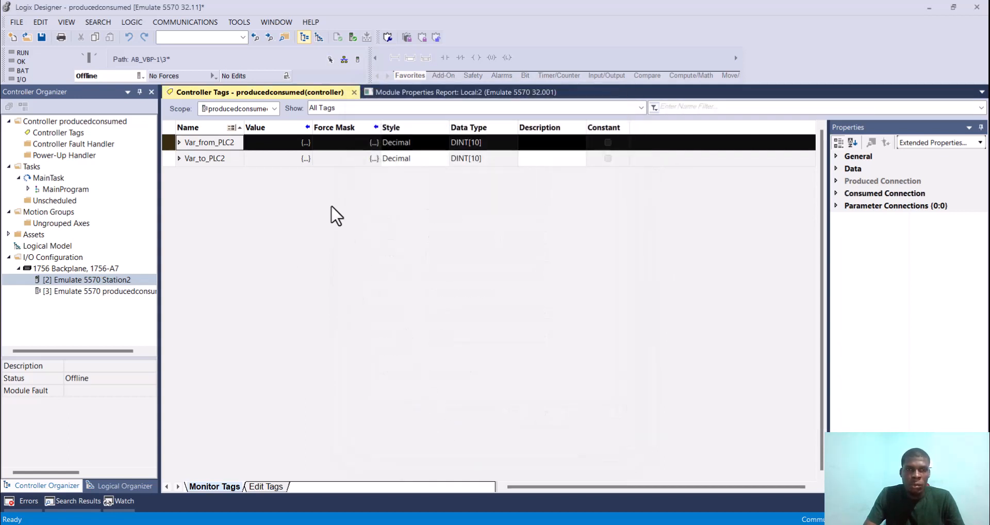
Step: Change the type of the Var_to_PLC2 tag to Produced in its tag properties
{"action": "left_click", "coordinate": [179, 159]}
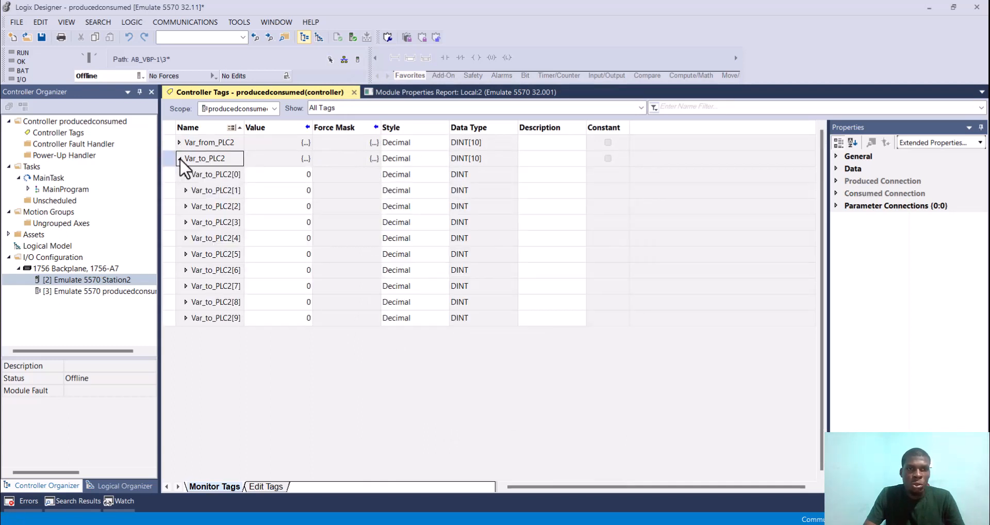
{"action": "left_click", "coordinate": [179, 158]}
{"action": "right_click", "coordinate": [230, 162]}
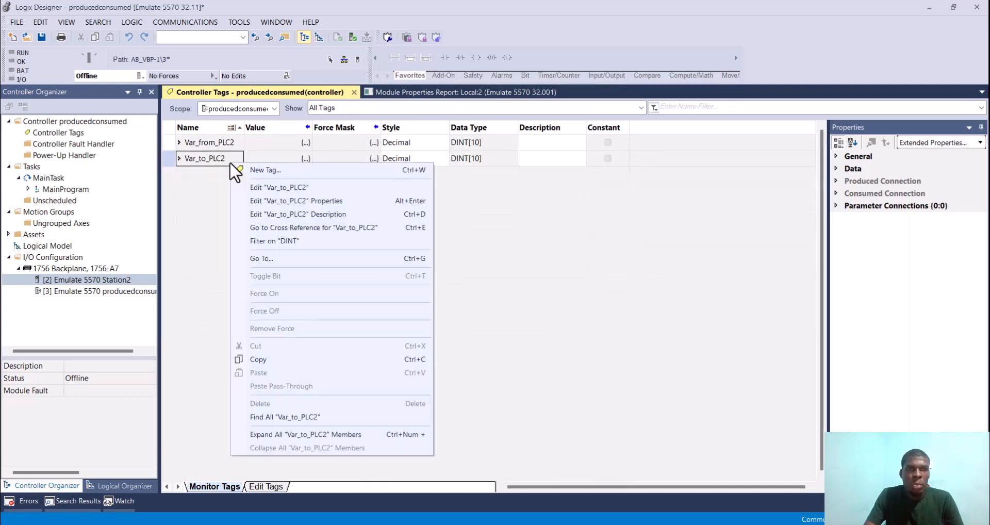
{"action": "left_click", "coordinate": [302, 201]}
{"action": "left_click", "coordinate": [490, 237]}
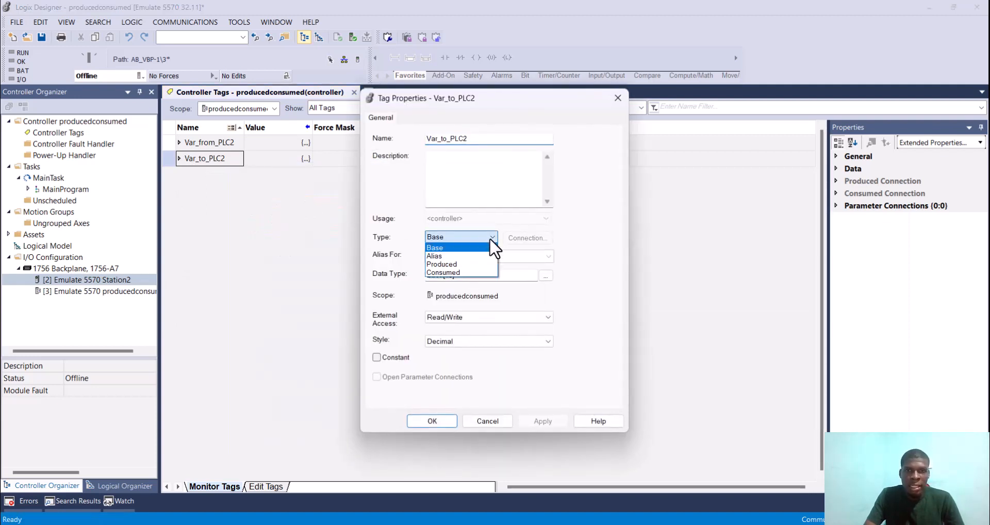
{"action": "left_click", "coordinate": [466, 264]}
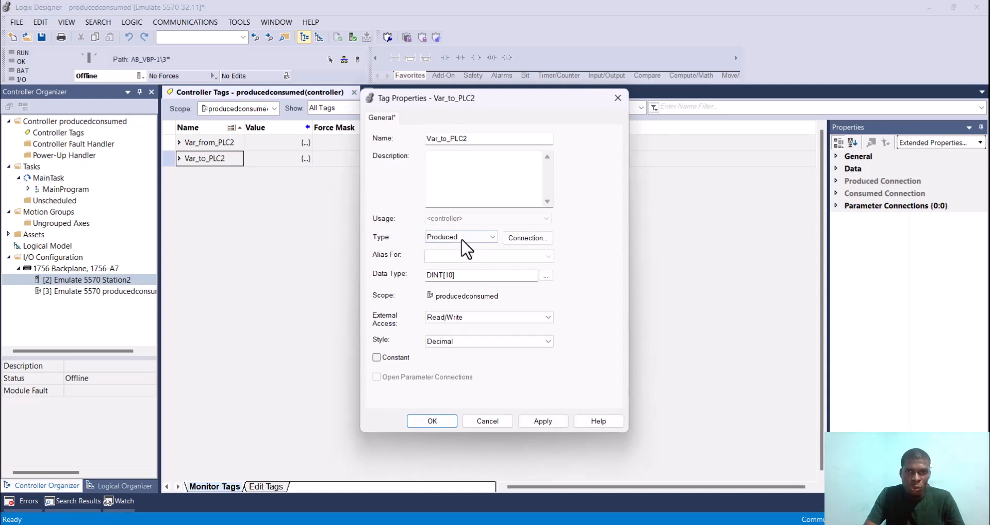
Step: Review the produced connection and status settings of Var_to_PLC2, accept a maximum of 1 consumer and apply the tag properties
{"action": "left_click", "coordinate": [542, 239]}
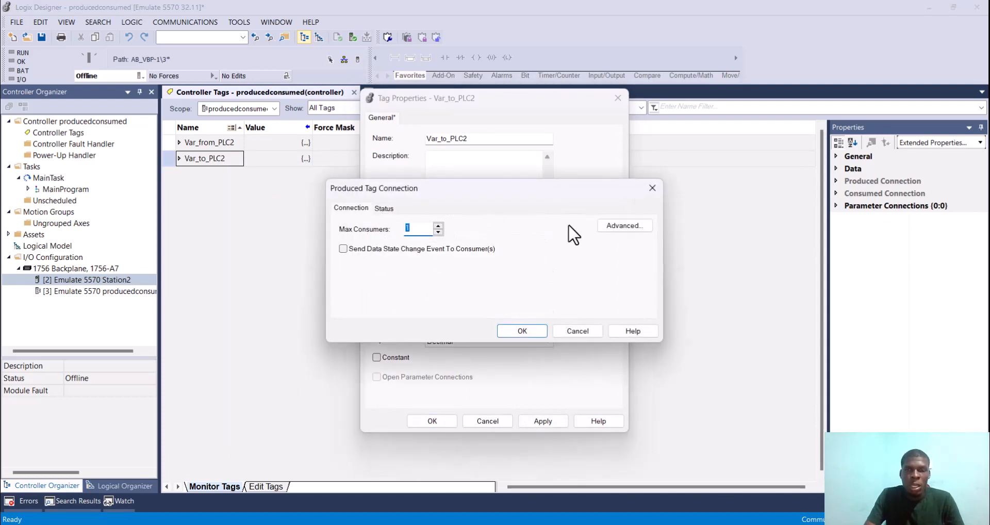
{"action": "left_click", "coordinate": [383, 208]}
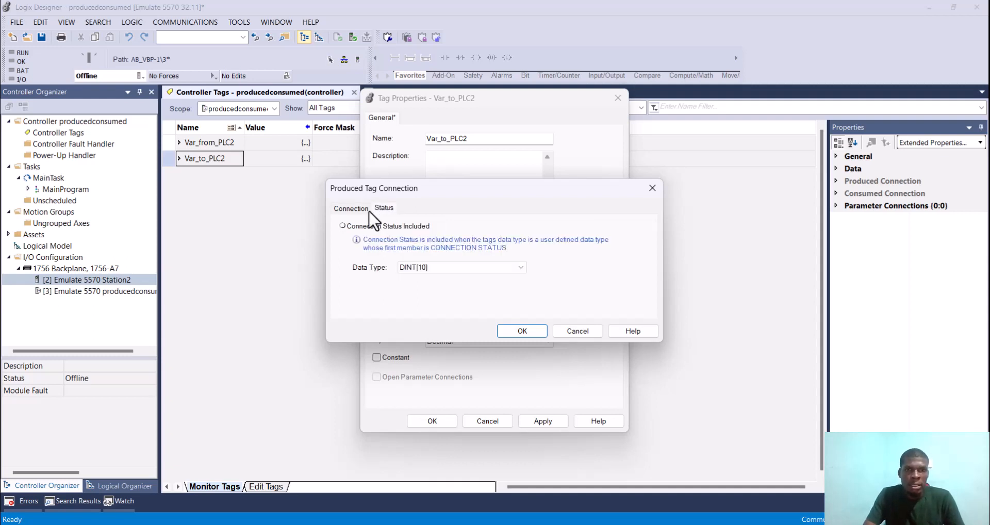
{"action": "left_click", "coordinate": [351, 209]}
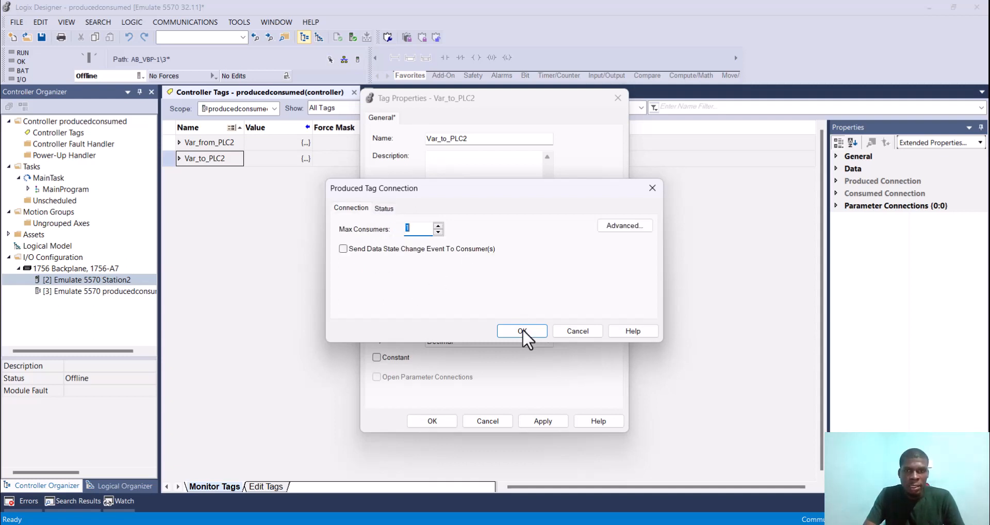
{"action": "left_click", "coordinate": [523, 328]}
{"action": "left_click", "coordinate": [552, 417]}
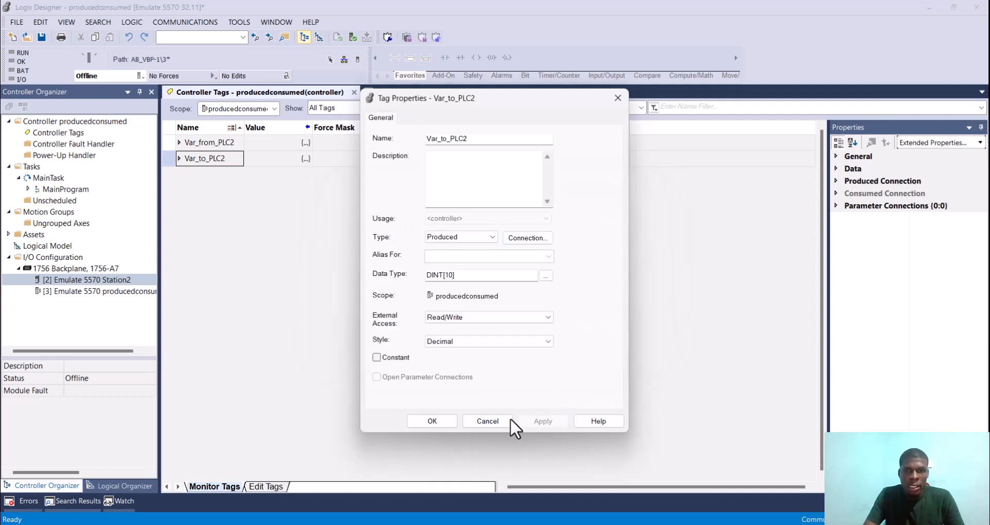
{"action": "left_click", "coordinate": [429, 420]}
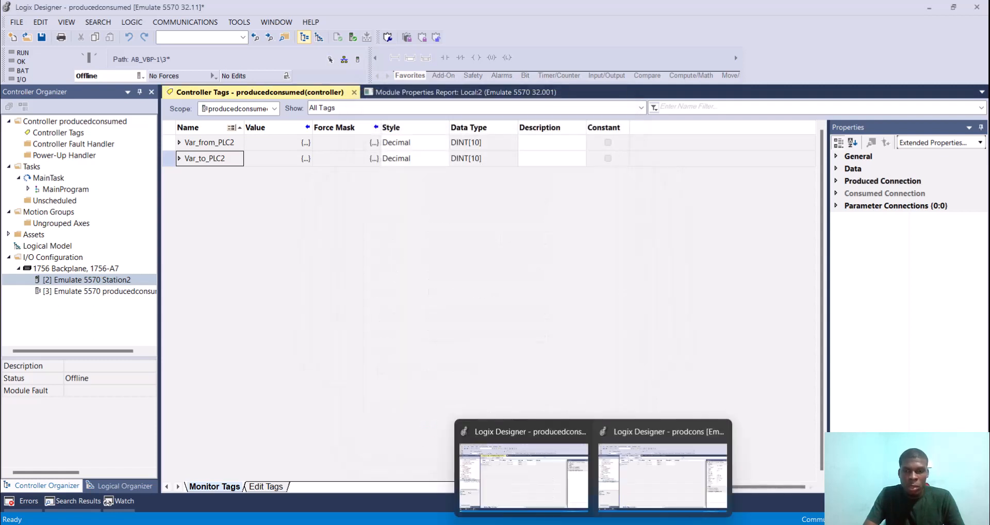
Step: Download the producedconsumed project to its emulated controller
{"action": "mouse_move", "coordinate": [565, 522]}
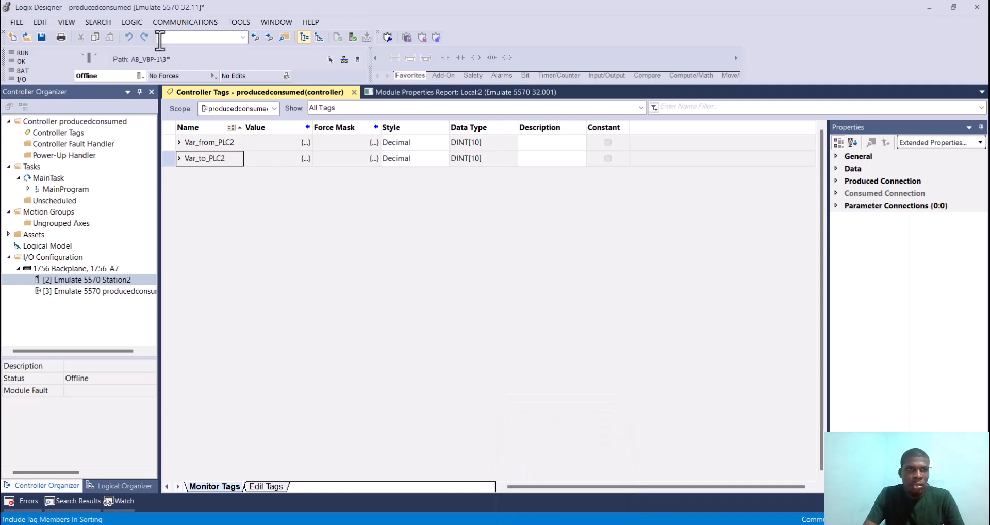
{"action": "left_click", "coordinate": [143, 75]}
{"action": "left_click", "coordinate": [171, 120]}
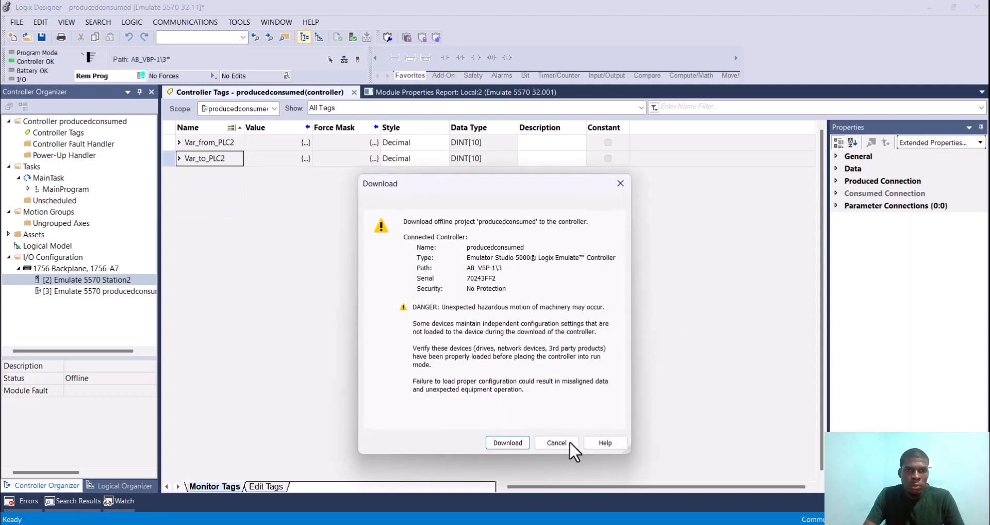
{"action": "left_click", "coordinate": [507, 443]}
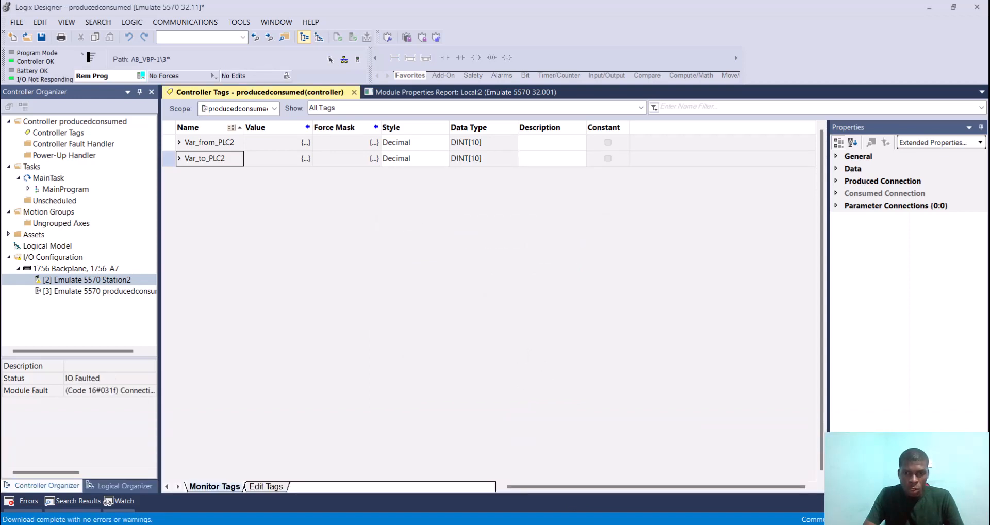
Step: In the prodcons project, change the type of the Var_From_PLC1 tag to Consumed in its tag properties
{"action": "mouse_move", "coordinate": [593, 524]}
{"action": "left_click", "coordinate": [628, 478]}
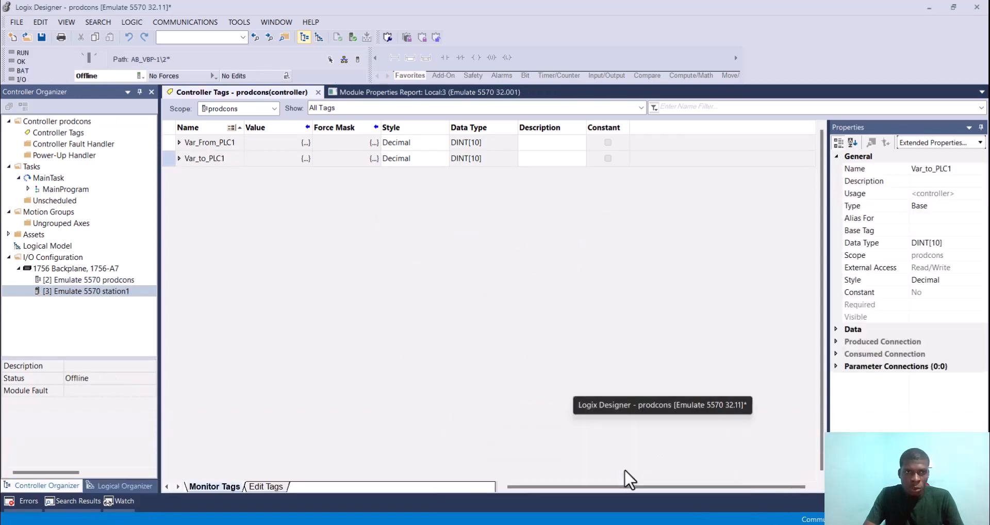
{"action": "left_click", "coordinate": [165, 140]}
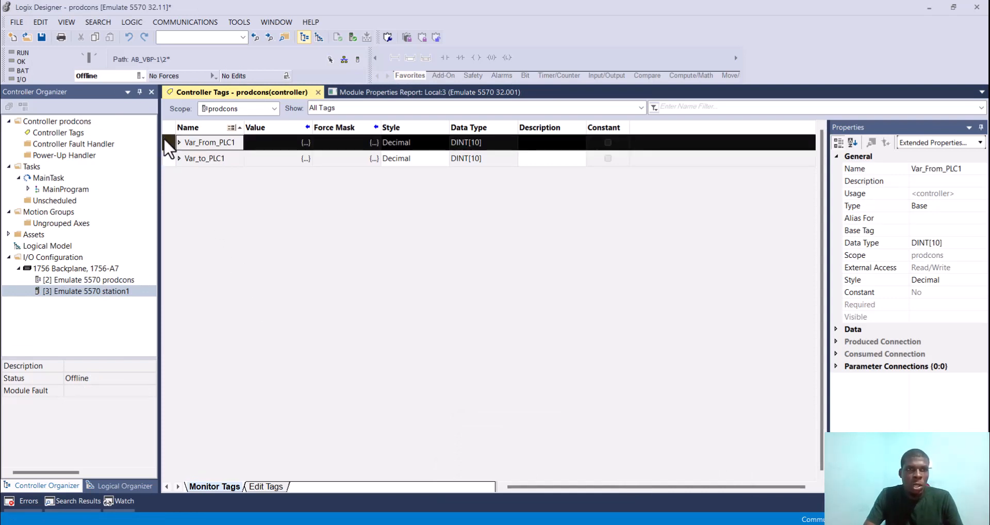
{"action": "right_click", "coordinate": [163, 137]}
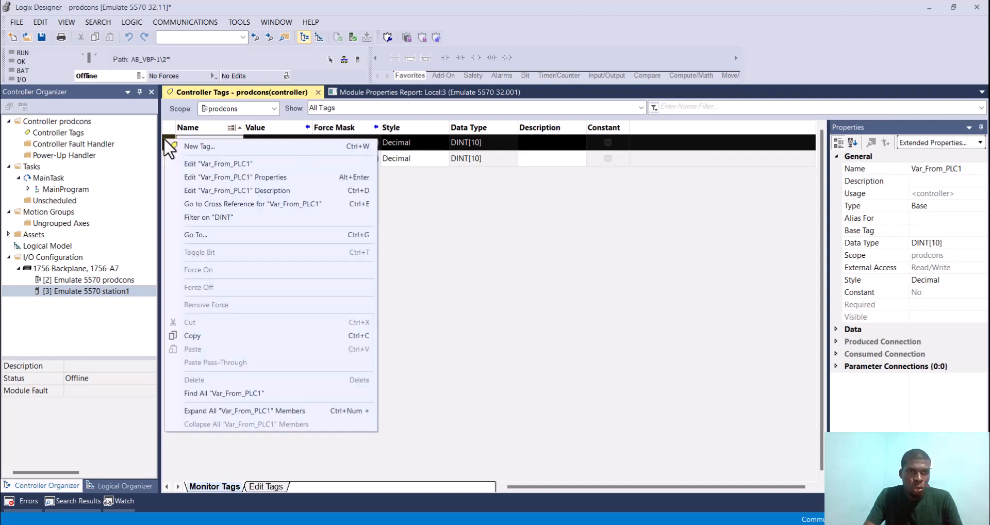
{"action": "left_click", "coordinate": [211, 181]}
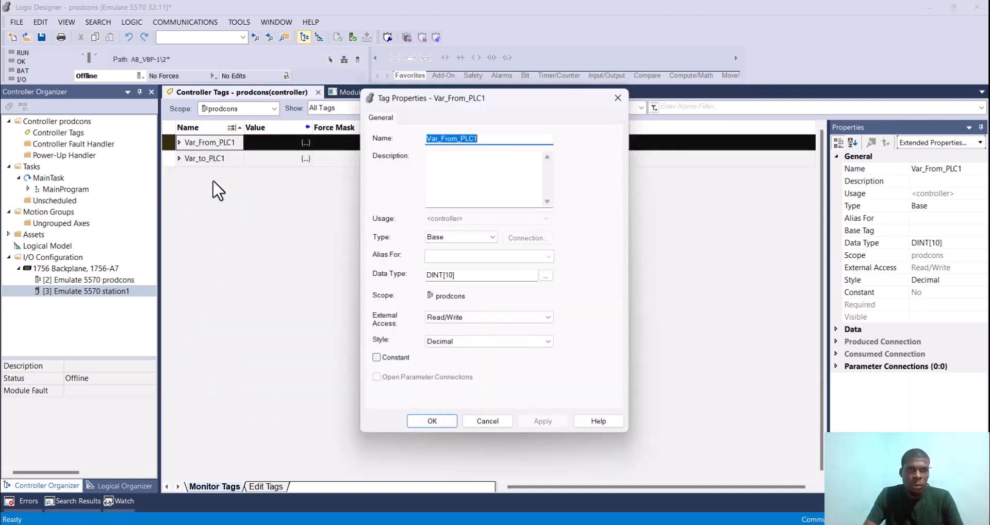
{"action": "left_click", "coordinate": [471, 234]}
{"action": "left_click", "coordinate": [448, 272]}
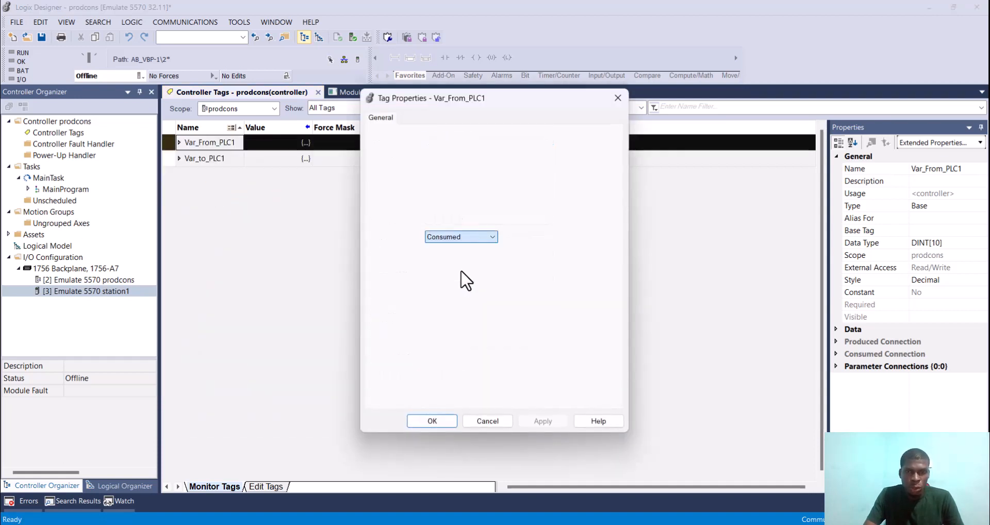
Step: Select station1 as the producer in the consumed connection of Var_From_PLC1
{"action": "left_click", "coordinate": [525, 238]}
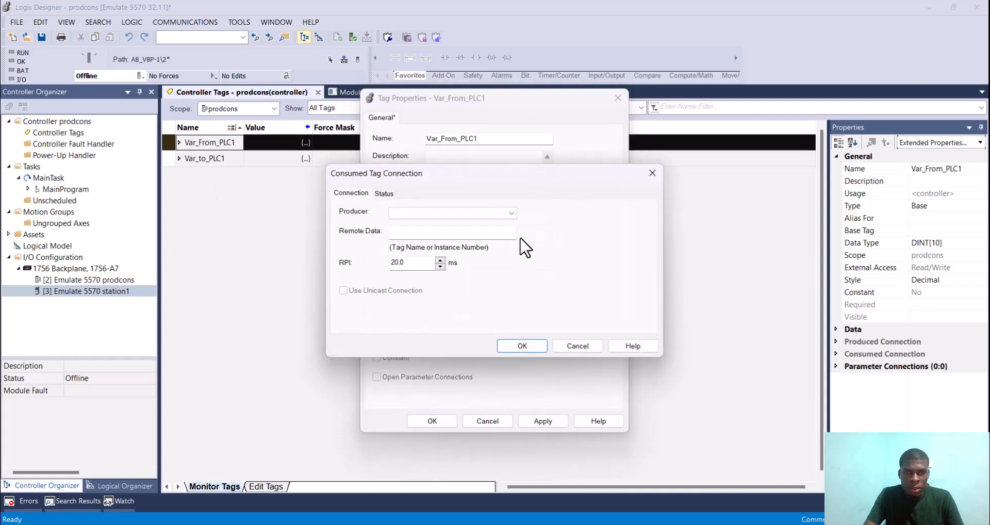
{"action": "left_click", "coordinate": [503, 213]}
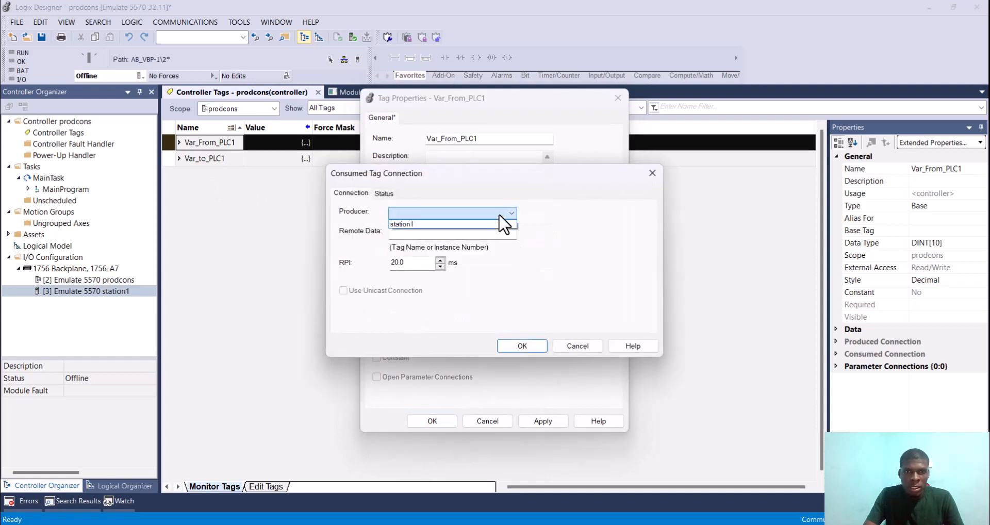
{"action": "left_click", "coordinate": [428, 225]}
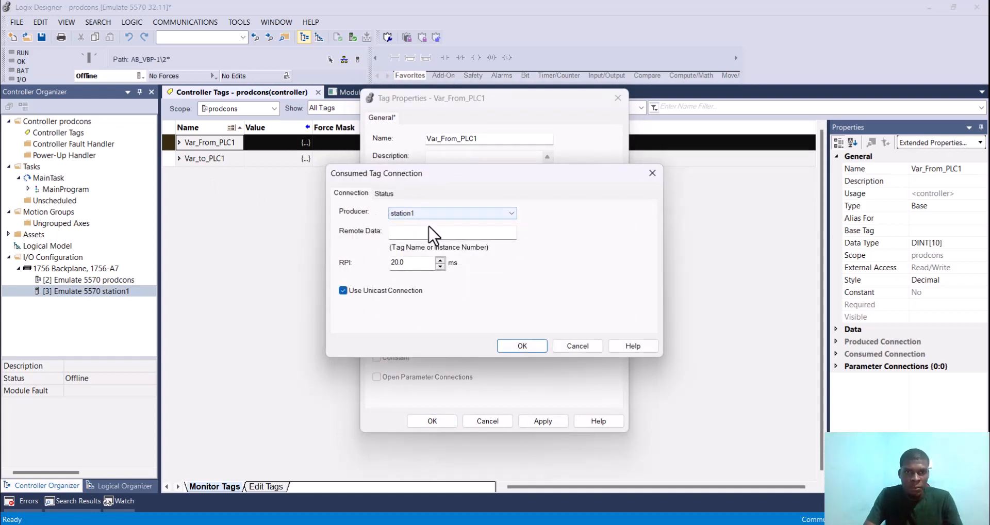
Step: Switch to the producedconsumed project and copy the tag name Var_to_PLC2 for the remote data entry
{"action": "left_click", "coordinate": [392, 231]}
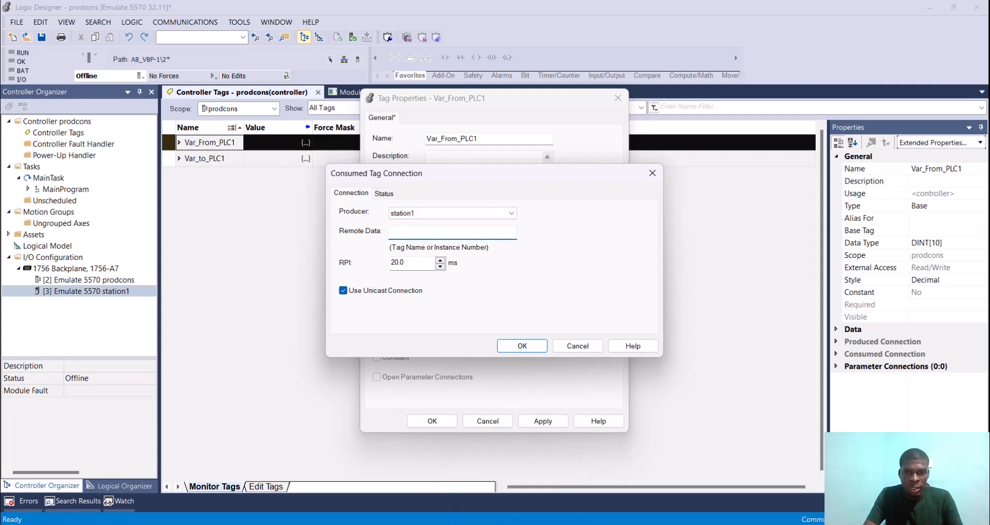
{"action": "mouse_move", "coordinate": [550, 523]}
{"action": "left_click", "coordinate": [471, 462]}
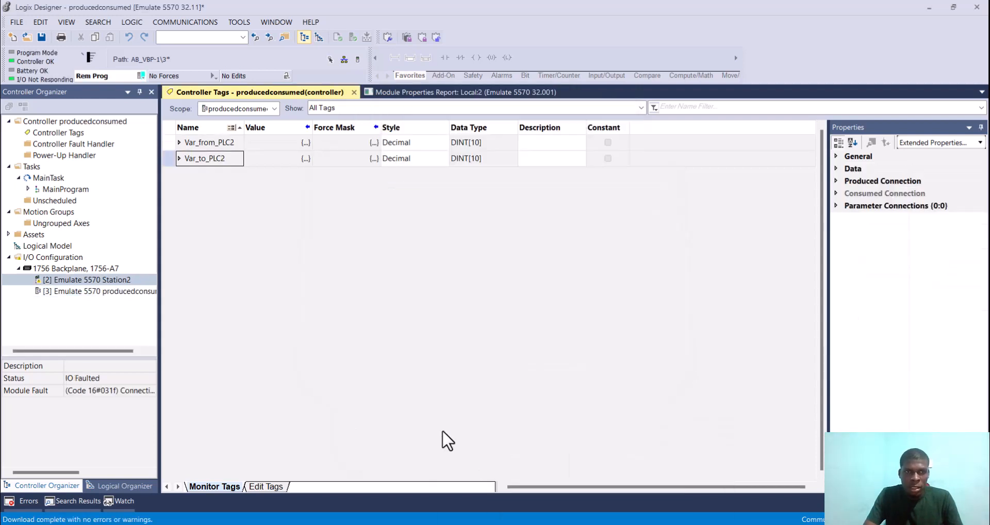
{"action": "left_click", "coordinate": [202, 156]}
{"action": "left_click_drag", "start_coordinate": [224, 158], "coordinate": [167, 158]}
{"action": "key", "text": "ctrl+c"}
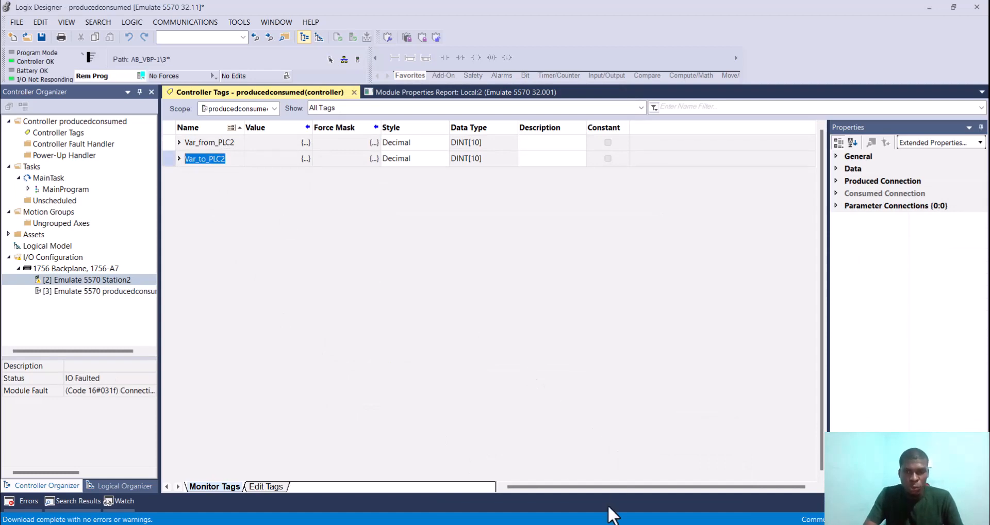
Step: Back in prodcons, paste Var_to_PLC2 as the remote data of the consumed connection and apply the Var_From_PLC1 tag properties
{"action": "mouse_move", "coordinate": [601, 523]}
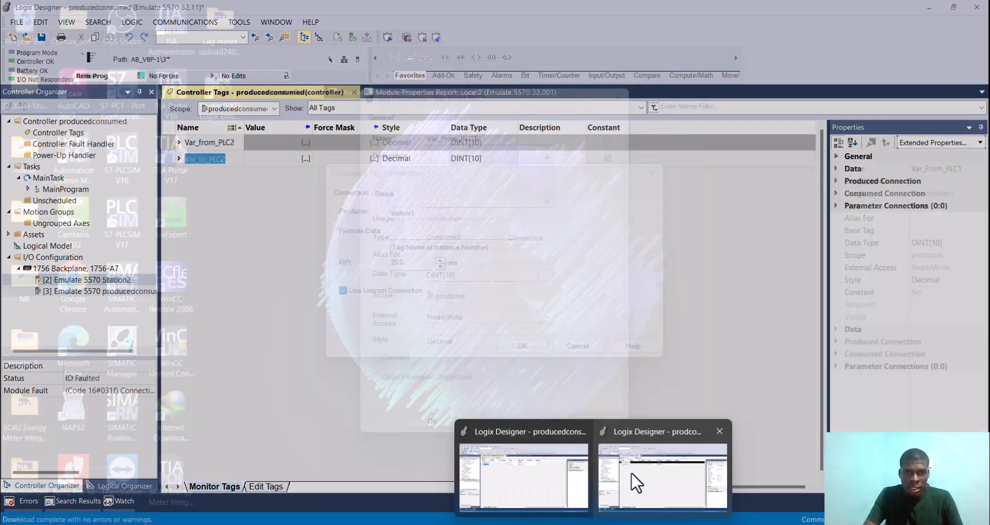
{"action": "left_click", "coordinate": [637, 482]}
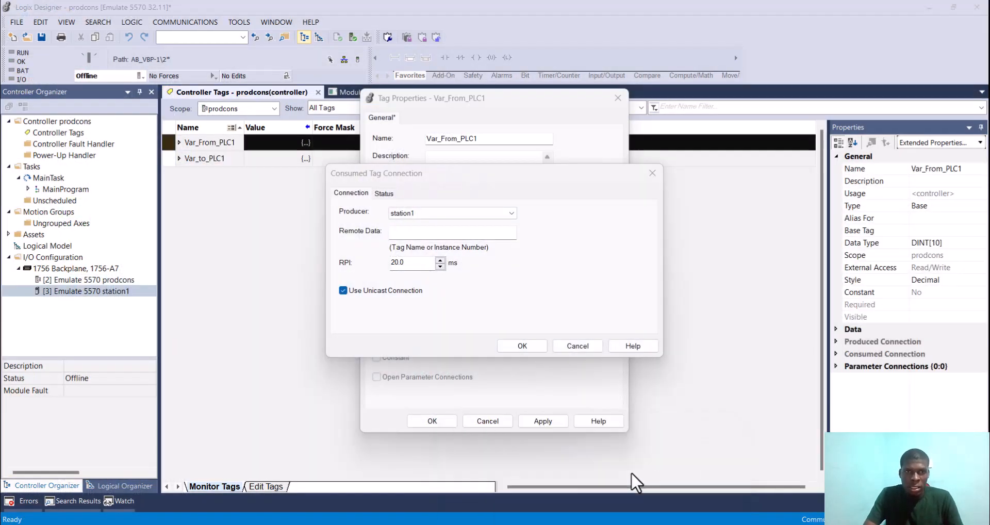
{"action": "left_click", "coordinate": [456, 235]}
{"action": "key", "text": "ctrl+v"}
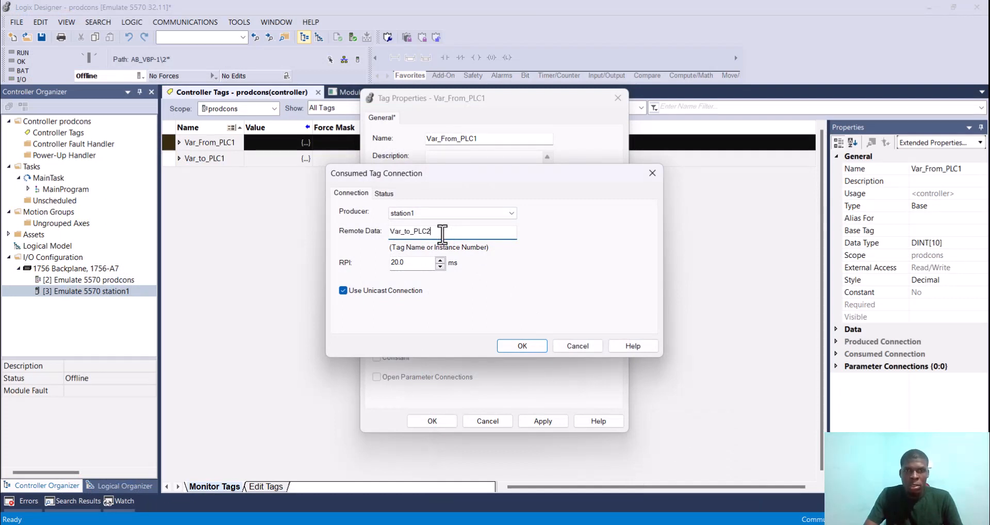
{"action": "left_click", "coordinate": [525, 346]}
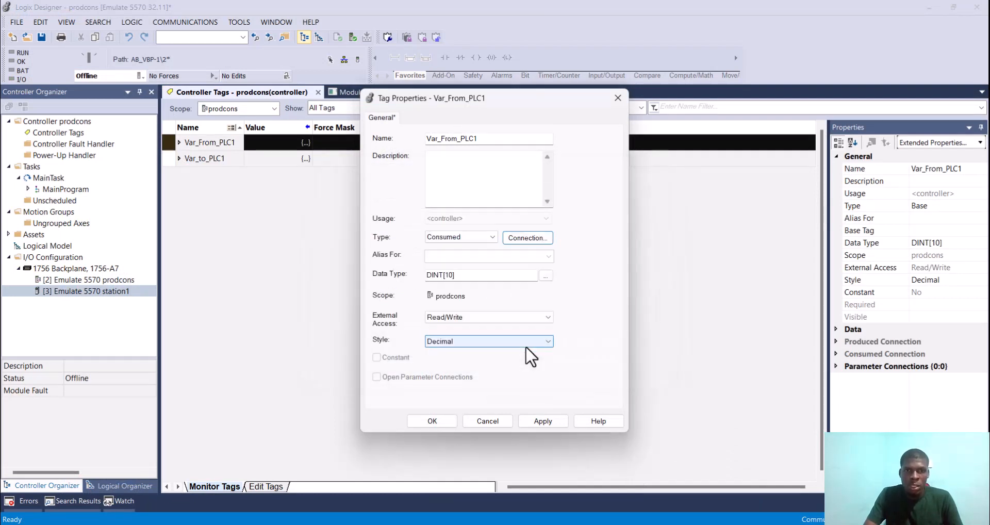
{"action": "left_click", "coordinate": [528, 423]}
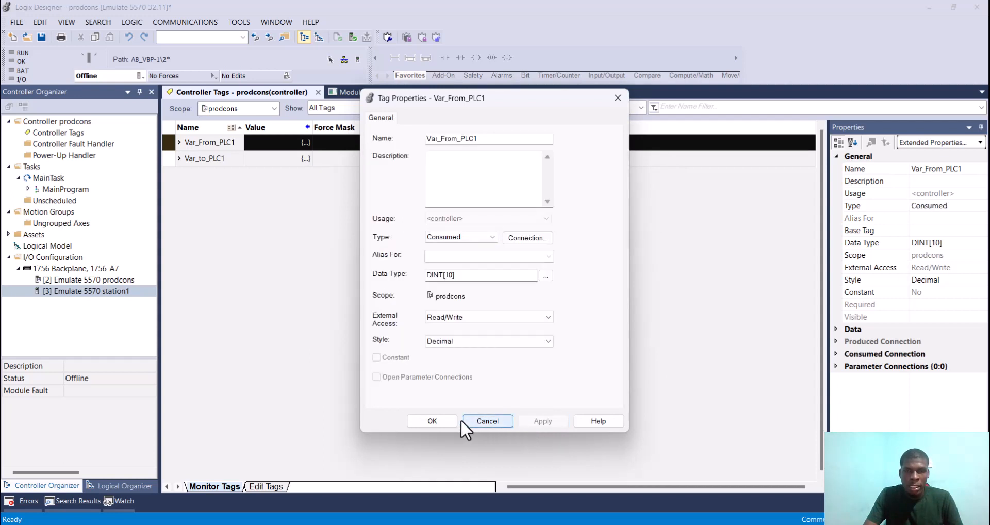
{"action": "left_click", "coordinate": [431, 421]}
Step: Change the type of the Var_to_PLC1 tag to Produced in its tag properties
{"action": "left_click", "coordinate": [198, 158]}
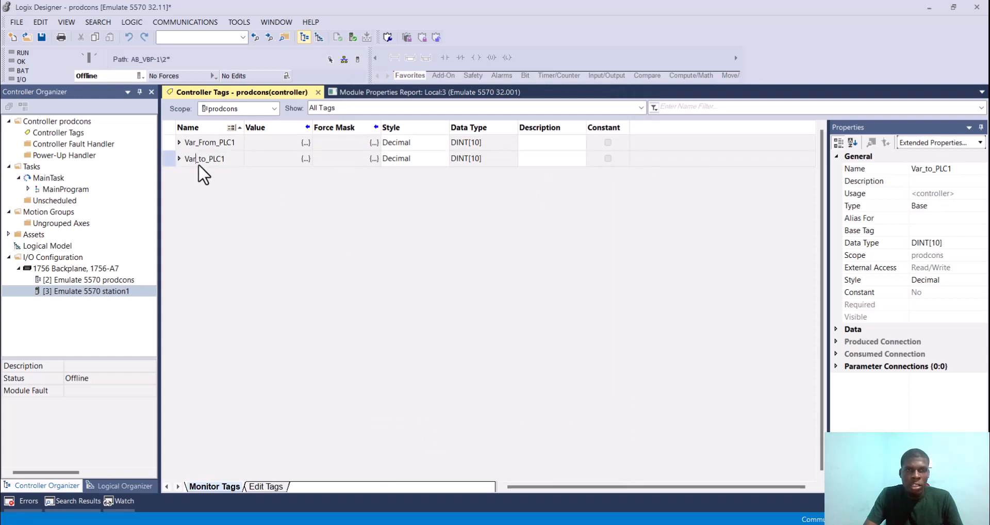
{"action": "left_click", "coordinate": [181, 154]}
{"action": "left_click", "coordinate": [193, 156]}
{"action": "right_click", "coordinate": [193, 156]}
{"action": "left_click", "coordinate": [280, 193]}
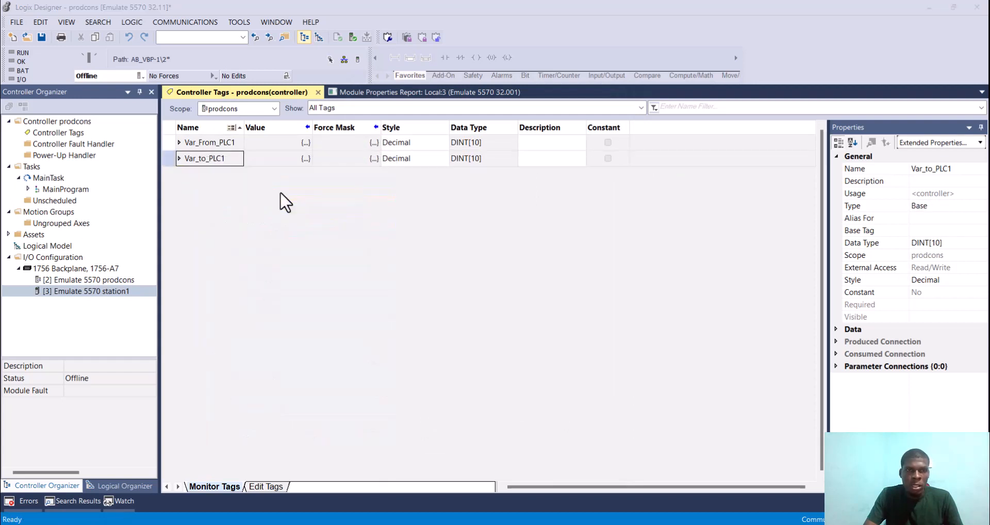
{"action": "left_click", "coordinate": [483, 238]}
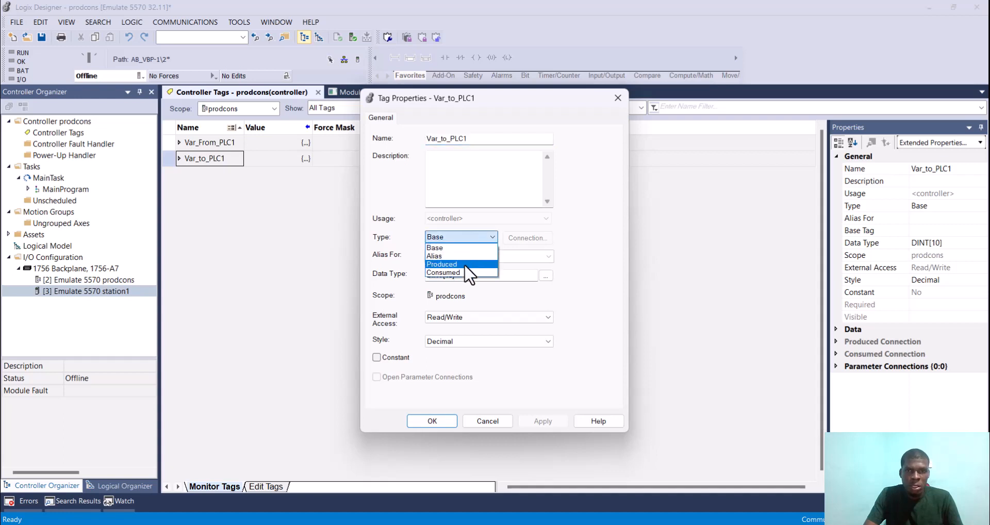
{"action": "left_click", "coordinate": [464, 264]}
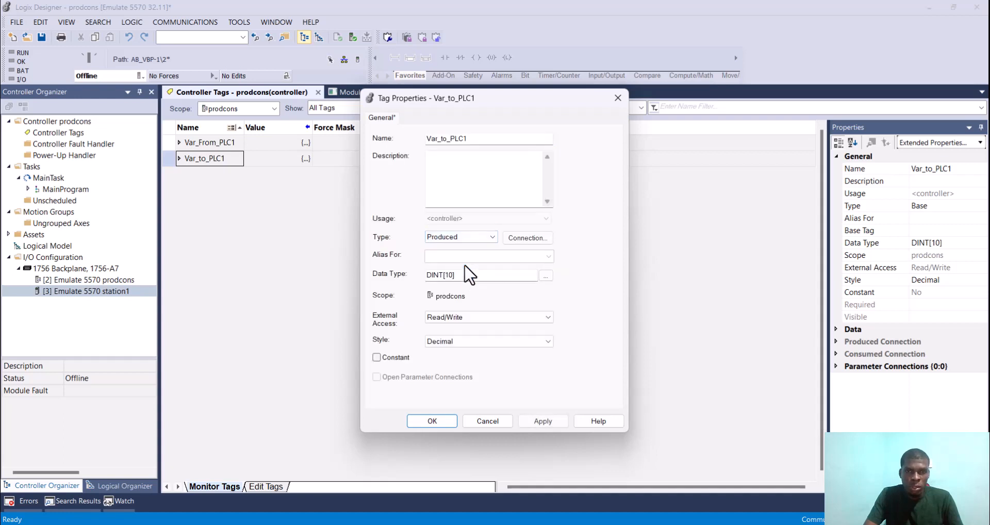
Step: Accept a maximum of 1 consumer in the produced connection of Var_to_PLC1 and apply the tag properties
{"action": "left_click", "coordinate": [526, 239]}
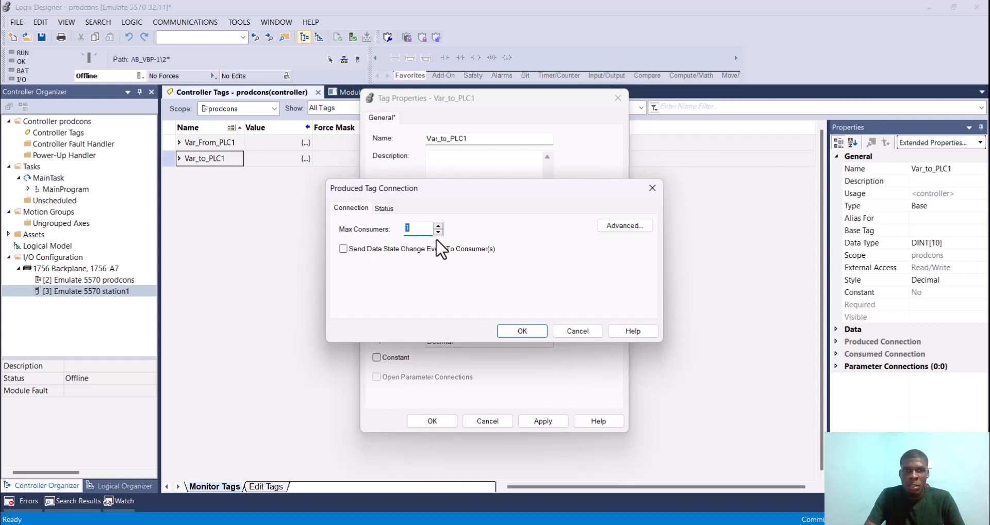
{"action": "left_click", "coordinate": [522, 331]}
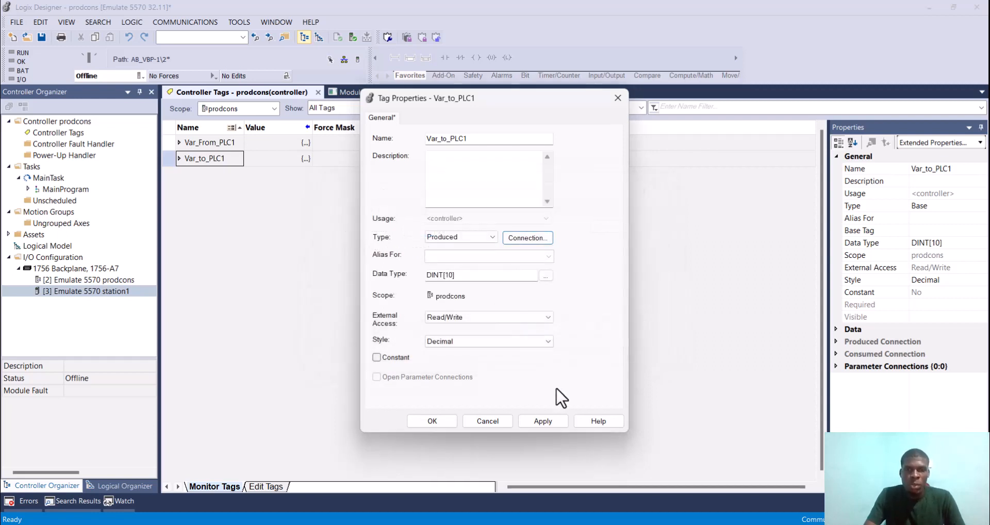
{"action": "left_click", "coordinate": [542, 421]}
{"action": "left_click", "coordinate": [430, 421]}
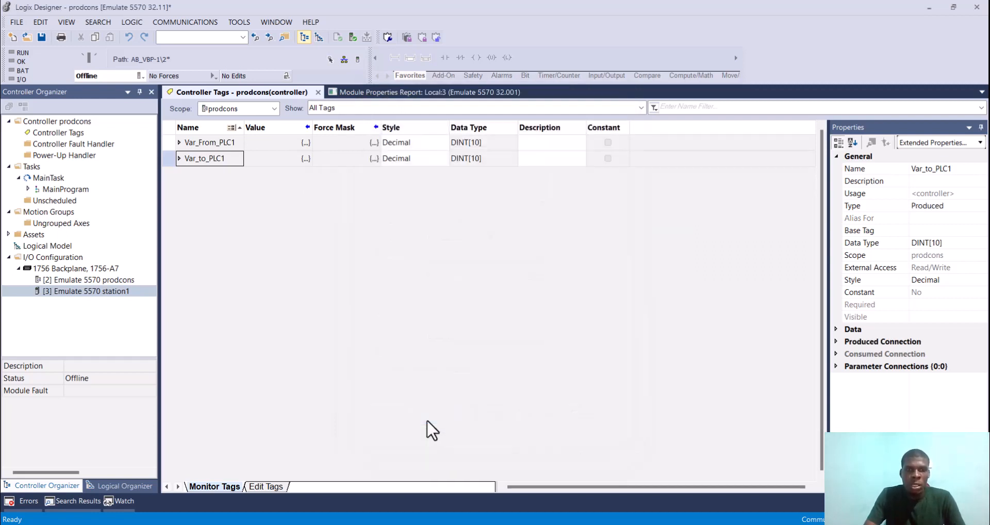
Step: Download the prodcons project to its emulated controller
{"action": "left_click", "coordinate": [142, 76]}
{"action": "left_click", "coordinate": [156, 115]}
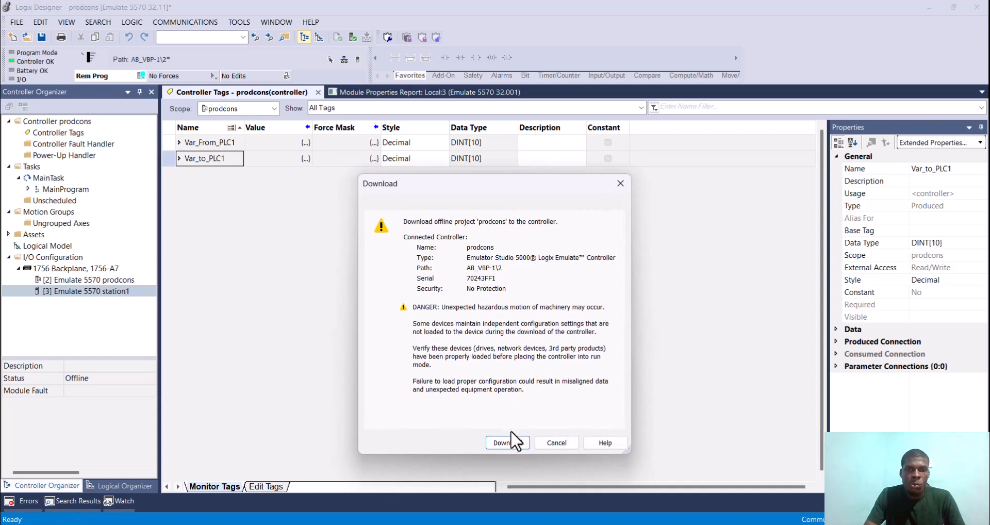
{"action": "left_click", "coordinate": [508, 442]}
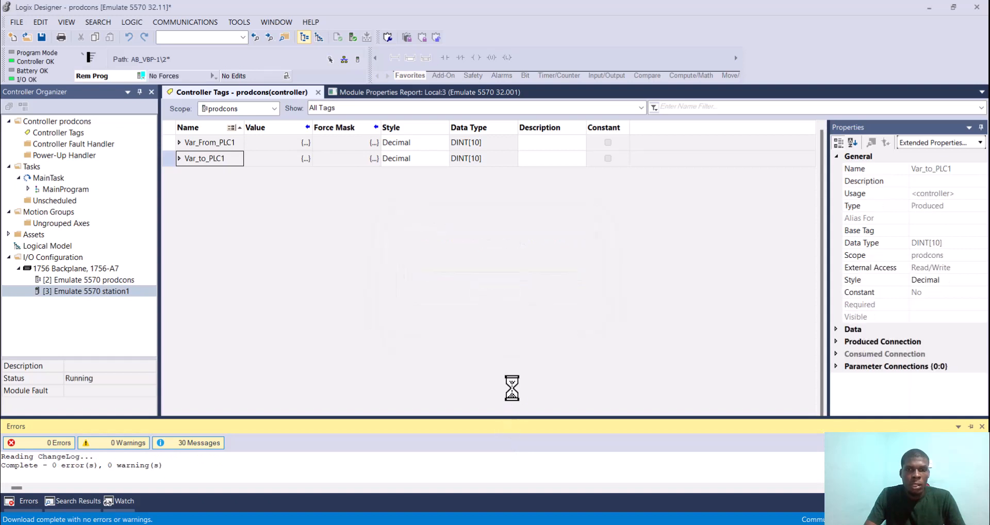
Step: Switch to the producedconsumed project and change its controller mode to Remote Run
{"action": "mouse_move", "coordinate": [593, 524]}
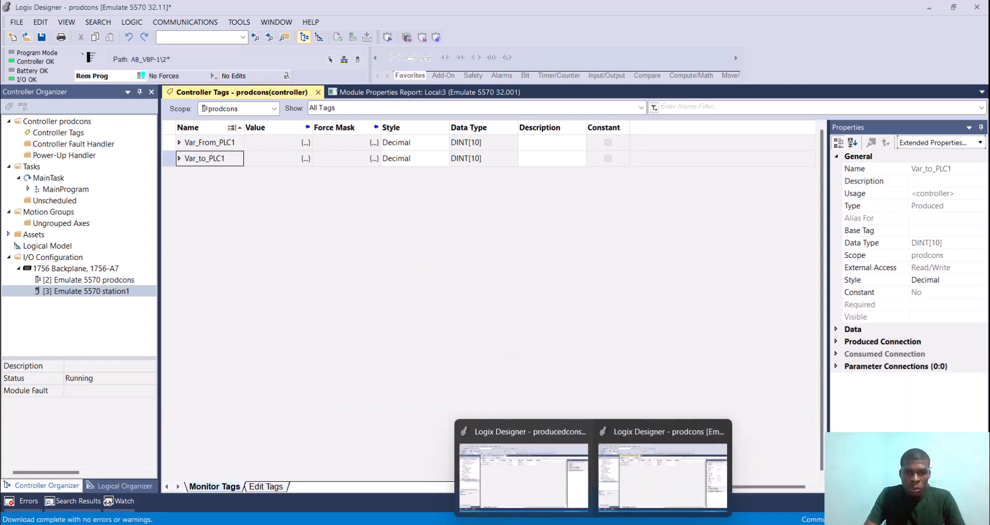
{"action": "left_click", "coordinate": [556, 488]}
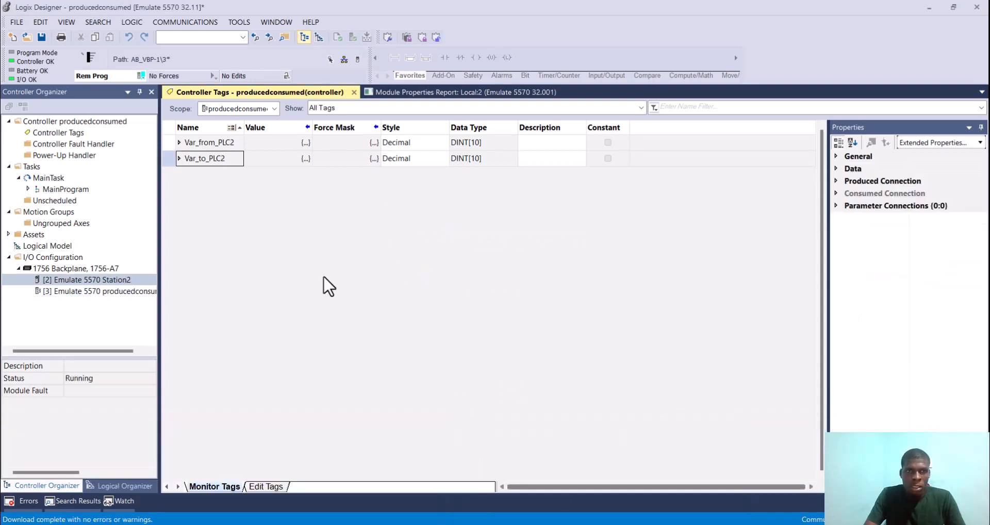
{"action": "left_click", "coordinate": [142, 74]}
{"action": "left_click", "coordinate": [177, 152]}
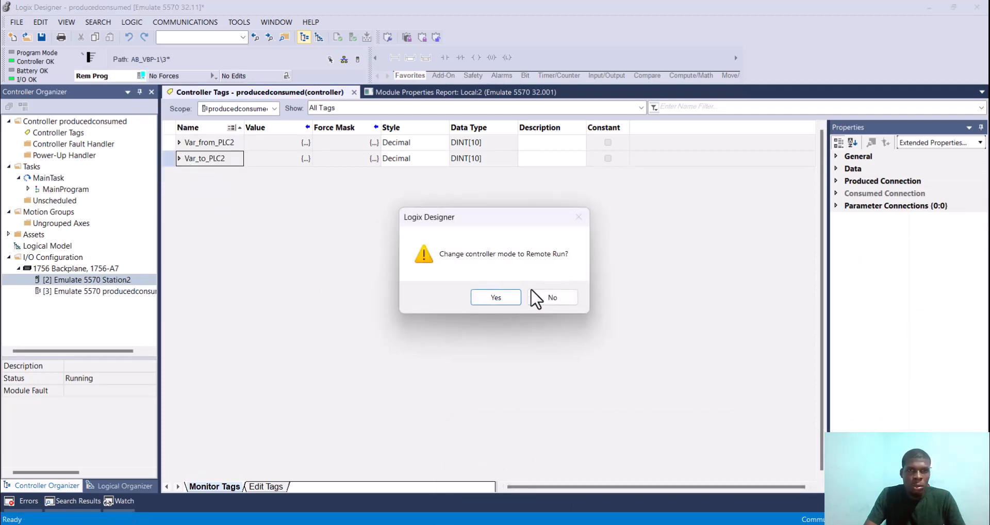
{"action": "left_click", "coordinate": [506, 297]}
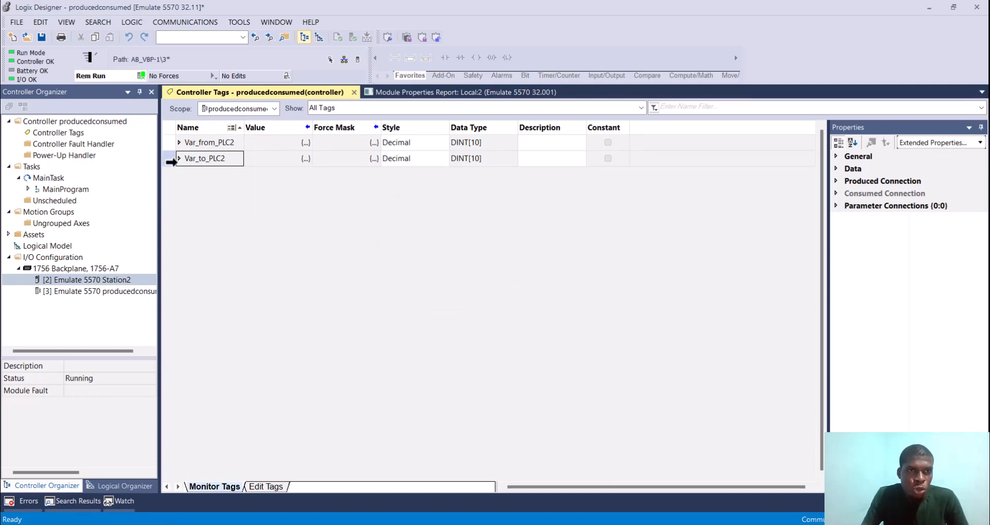
Step: Expand the Var_to_PLC2 array and set the value of Var_to_PLC2[0] to 15
{"action": "left_click_drag", "start_coordinate": [171, 162], "coordinate": [179, 162]}
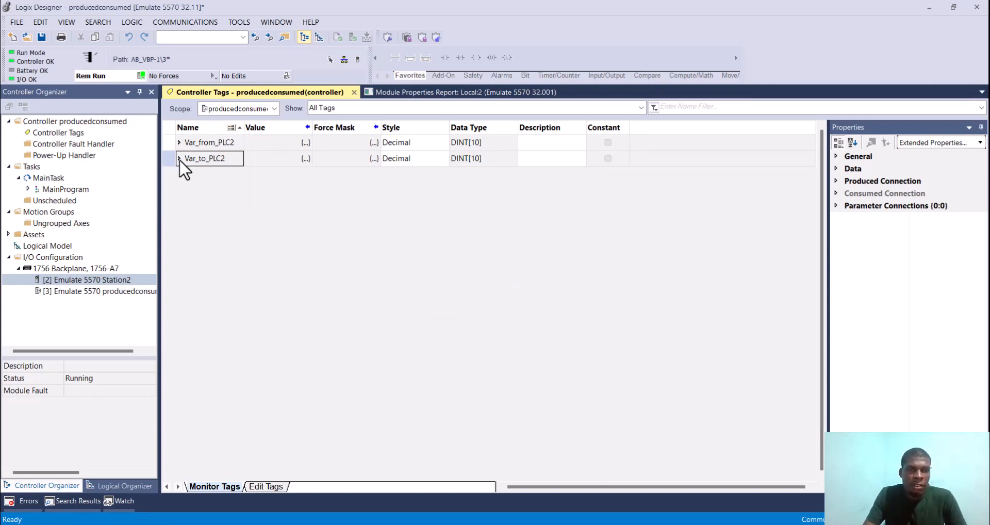
{"action": "left_click", "coordinate": [179, 160]}
{"action": "left_click", "coordinate": [180, 159]}
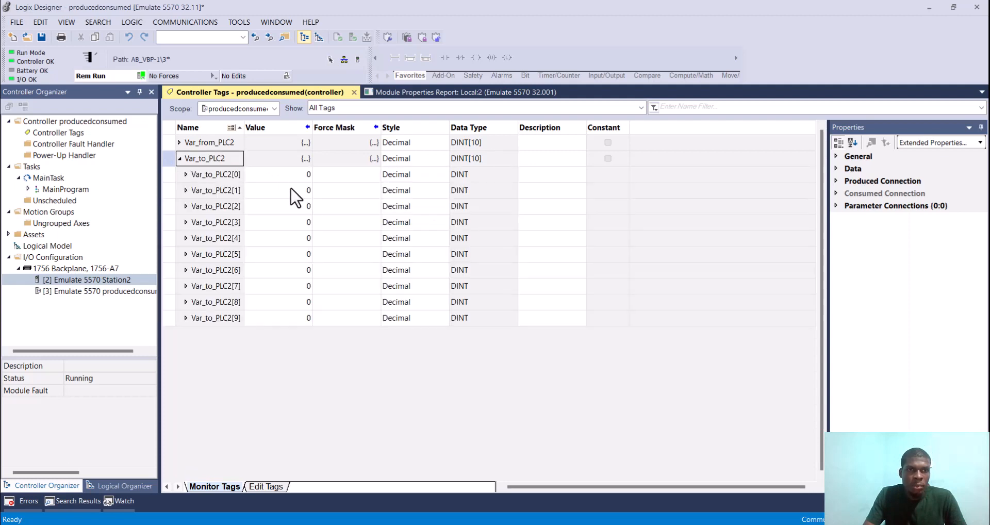
{"action": "left_click", "coordinate": [306, 175]}
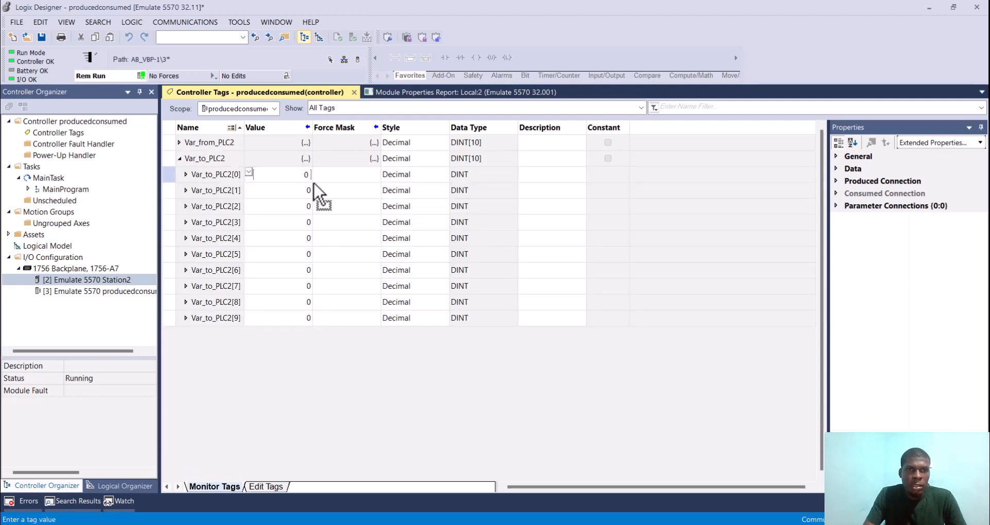
{"action": "key", "text": "BackSpace"}
{"action": "type", "text": "1"}
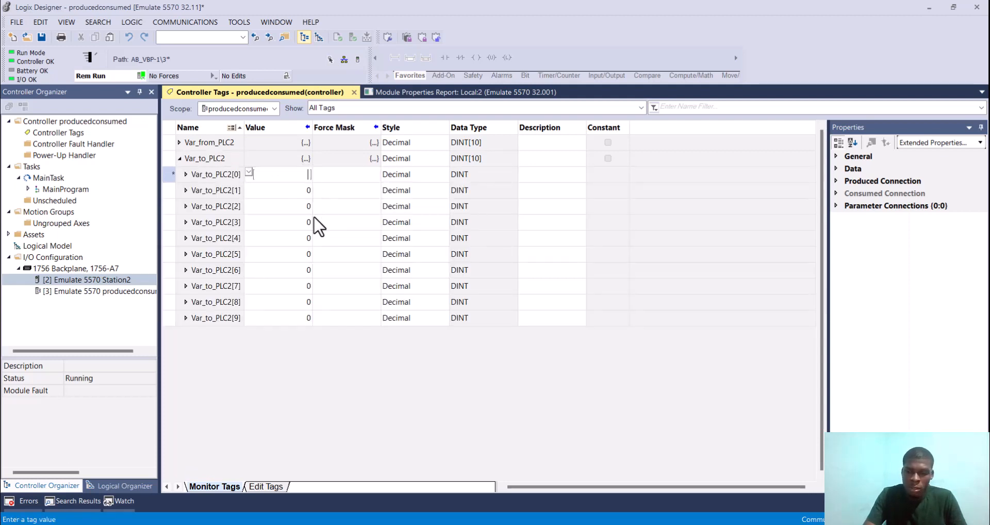
{"action": "type", "text": "5"}
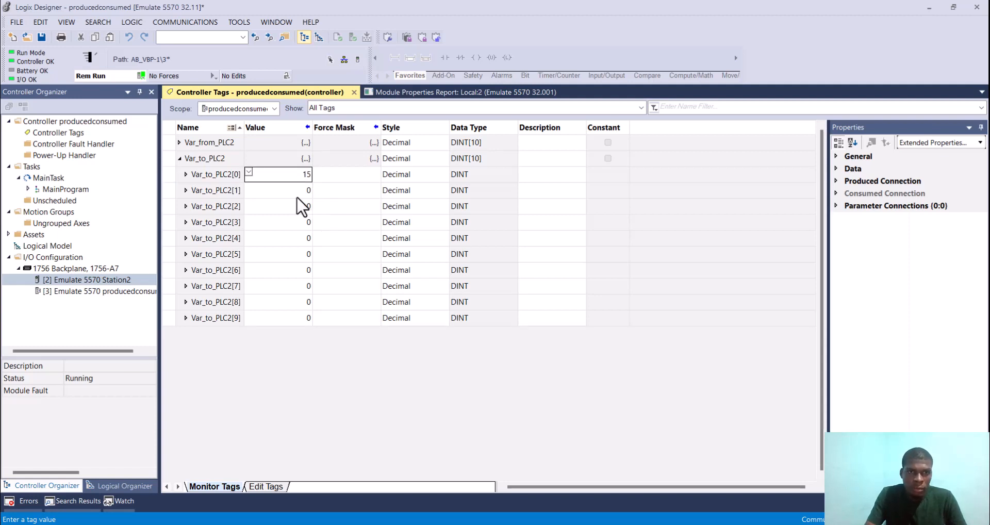
{"action": "key", "text": "Return"}
Step: Set the value of Var_to_PLC2[2] to 265 and Var_to_PLC2[5] to 889
{"action": "left_click", "coordinate": [308, 206]}
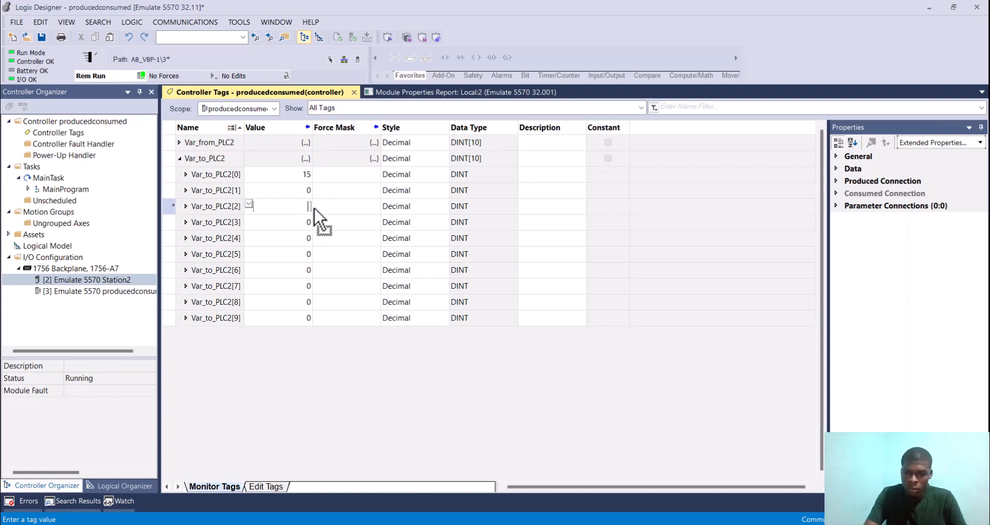
{"action": "key", "text": "BackSpace"}
{"action": "type", "text": "265"}
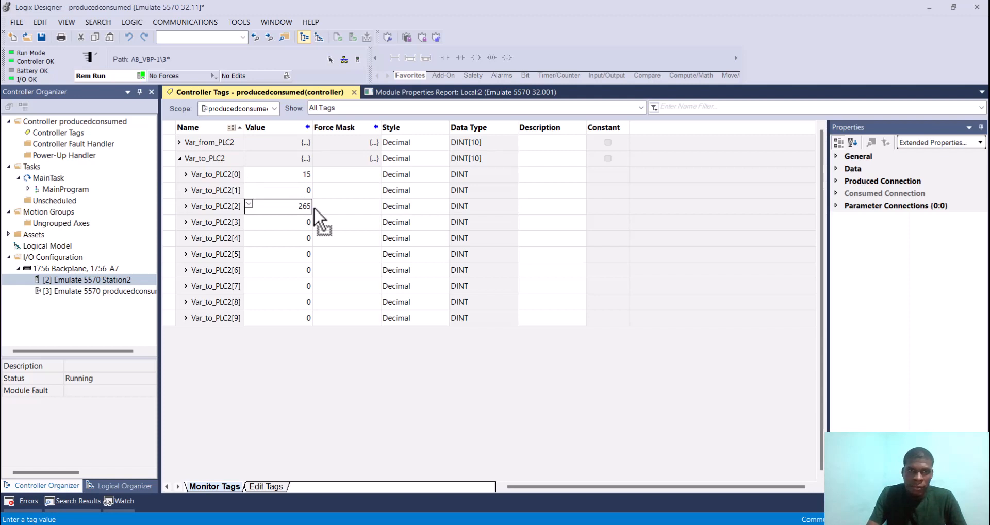
{"action": "left_click", "coordinate": [304, 254]}
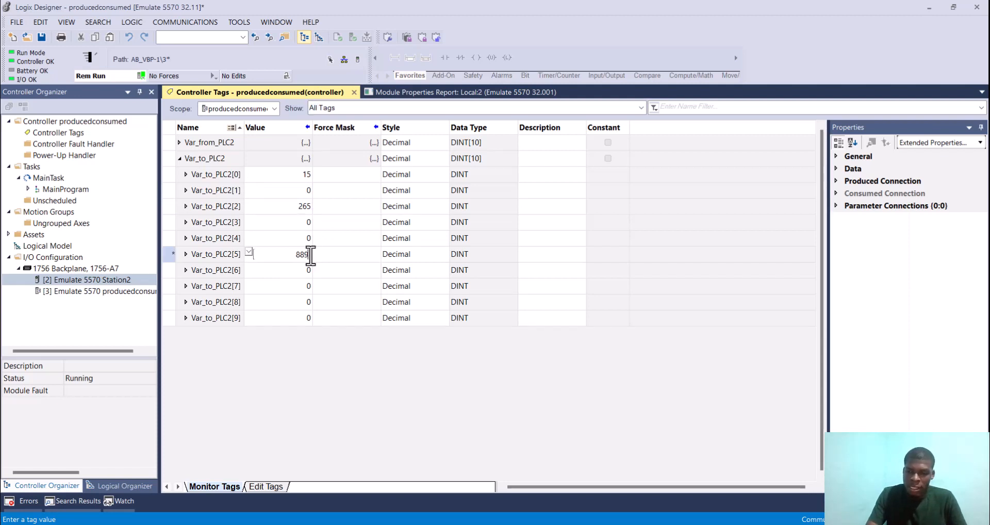
{"action": "key", "text": "Return"}
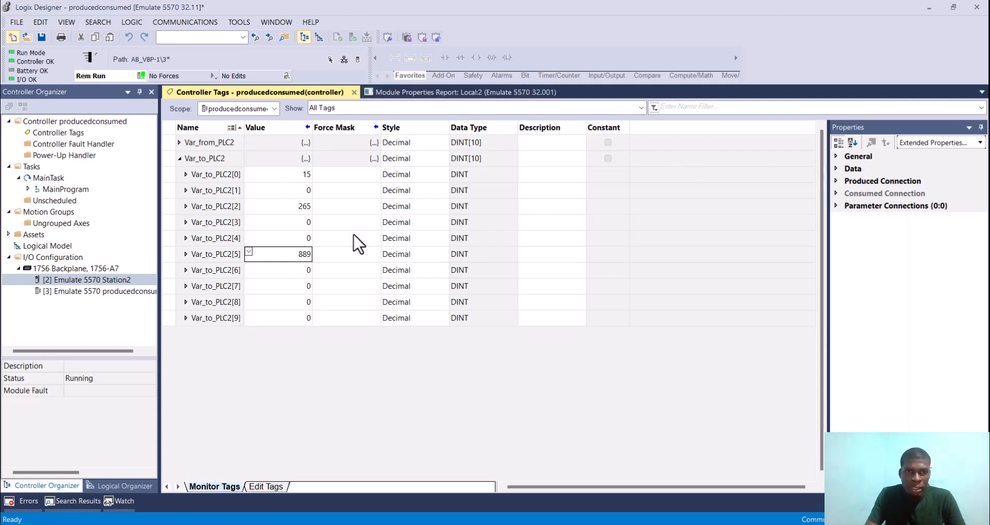
Step: Switch to the prodcons project and check the received element values of Var_From_PLC1, collapsing the array when done
{"action": "mouse_move", "coordinate": [593, 524]}
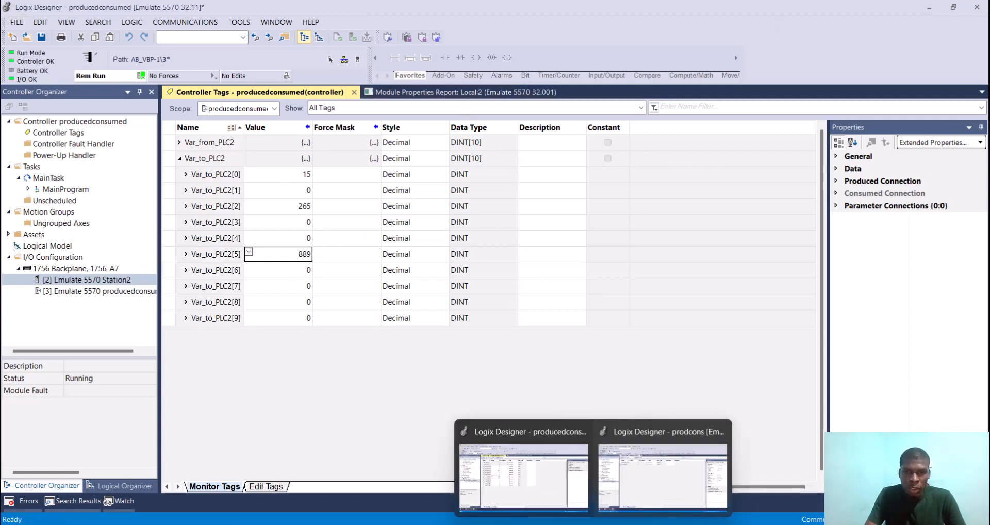
{"action": "left_click", "coordinate": [631, 482]}
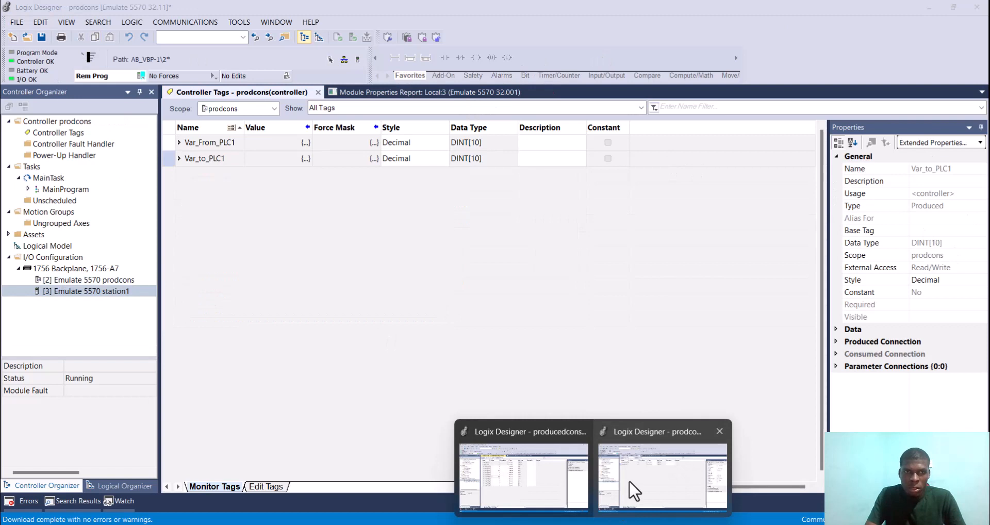
{"action": "left_click", "coordinate": [178, 142]}
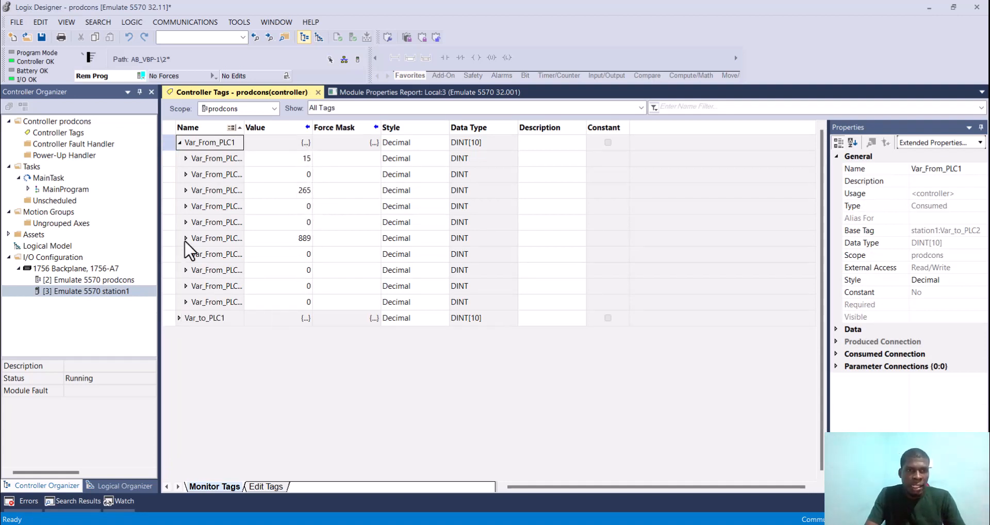
{"action": "left_click", "coordinate": [180, 147]}
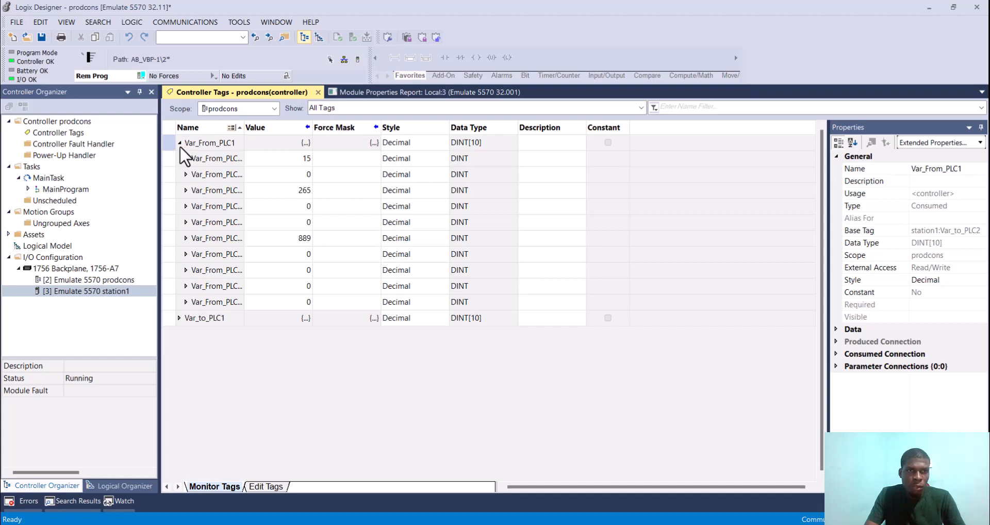
{"action": "left_click", "coordinate": [179, 142]}
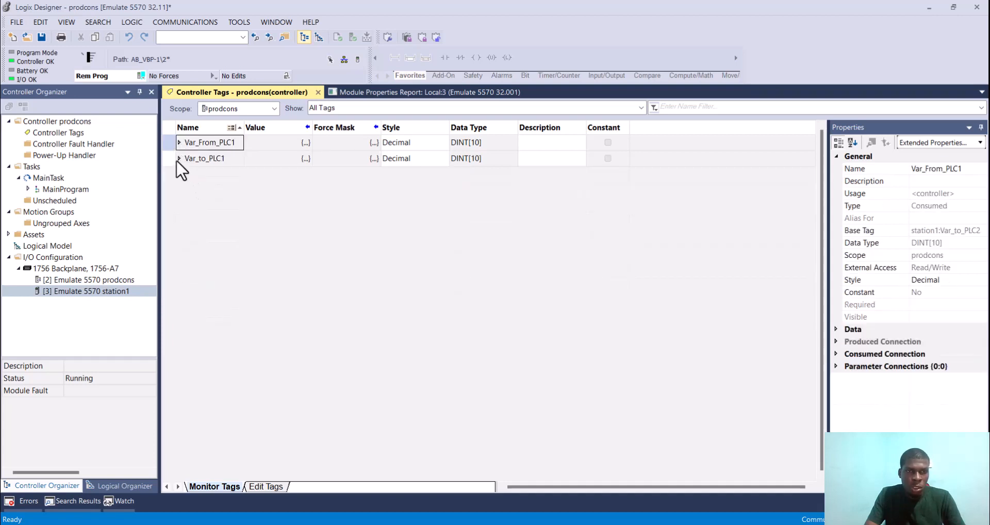
Step: Expand Var_to_PLC1 and set element [0] to 21365, element [5] to 888888 and element [3] to 36987
{"action": "left_click", "coordinate": [178, 158]}
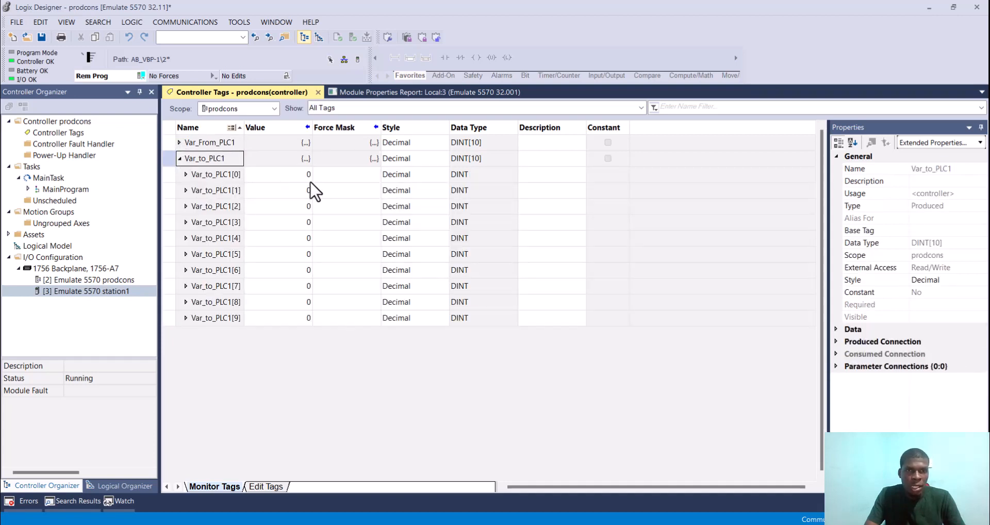
{"action": "left_click", "coordinate": [310, 175]}
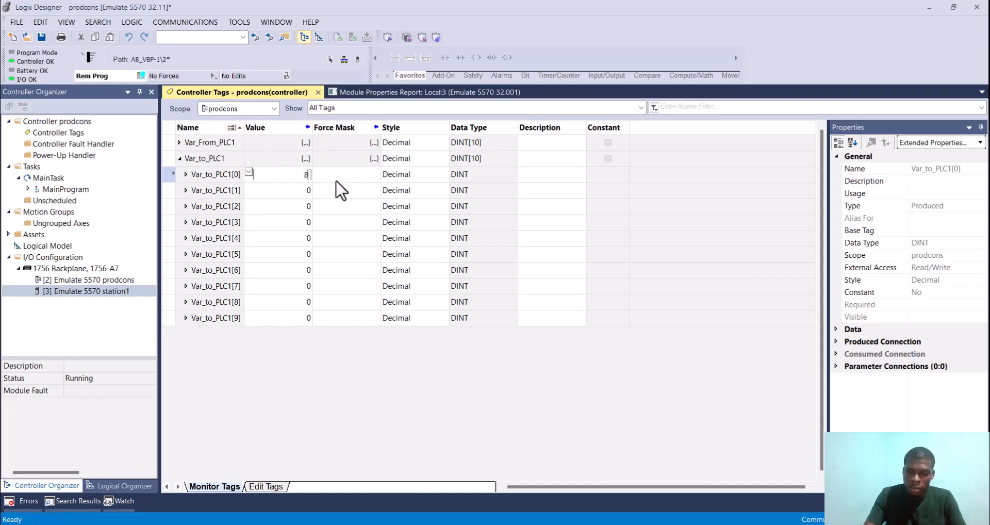
{"action": "type", "text": "1365"}
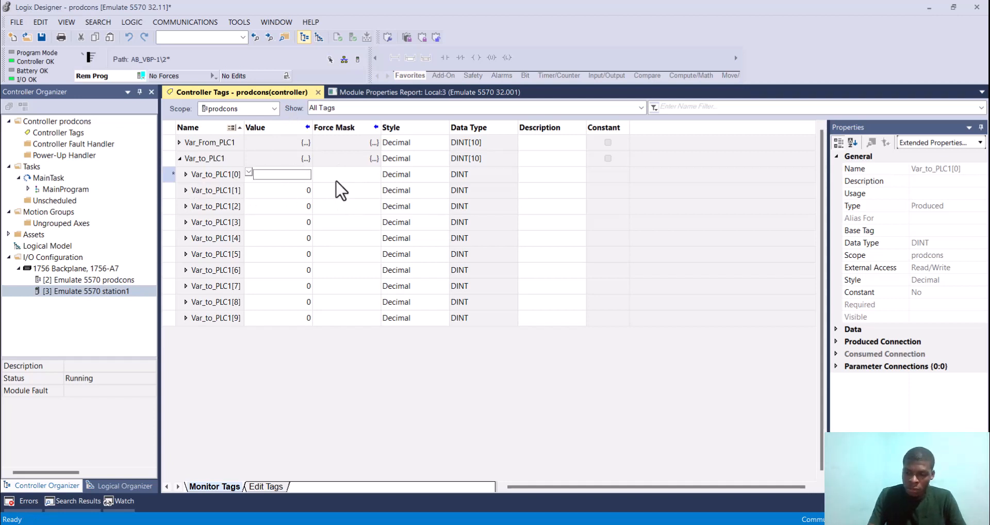
{"action": "key", "text": "Return"}
{"action": "left_click", "coordinate": [307, 254]}
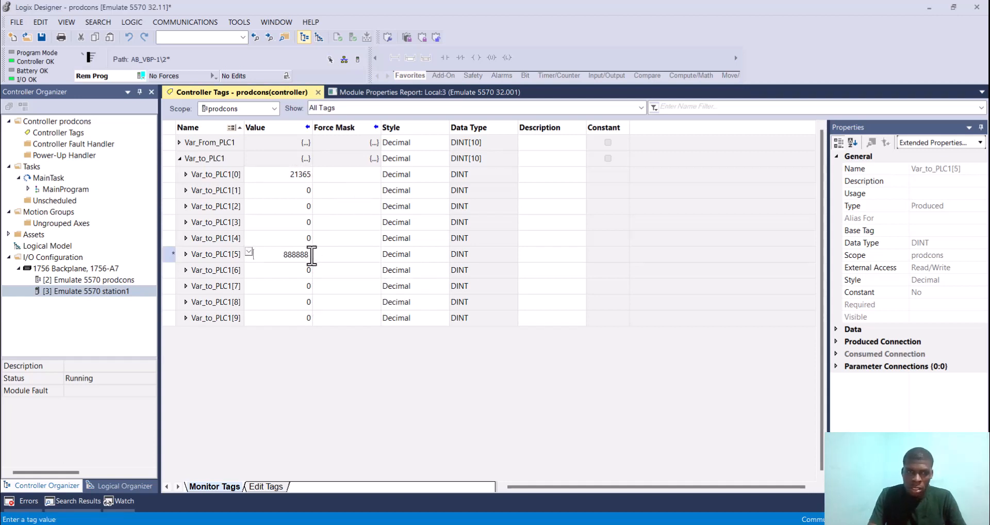
{"action": "type", "text": "888888"}
{"action": "key", "text": "Return"}
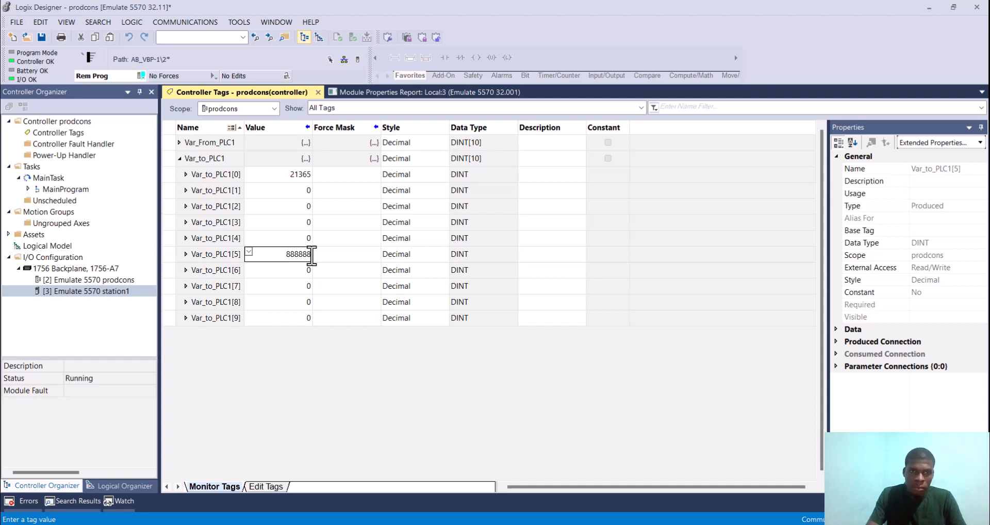
{"action": "left_click", "coordinate": [298, 223]}
{"action": "left_click_drag", "start_coordinate": [310, 223], "coordinate": [298, 214]}
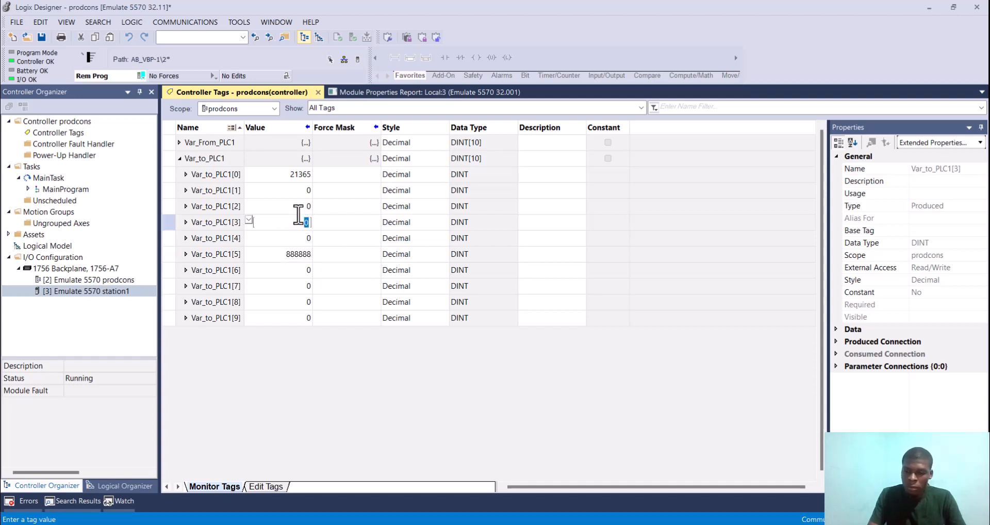
{"action": "type", "text": "36987"}
{"action": "key", "text": "Return"}
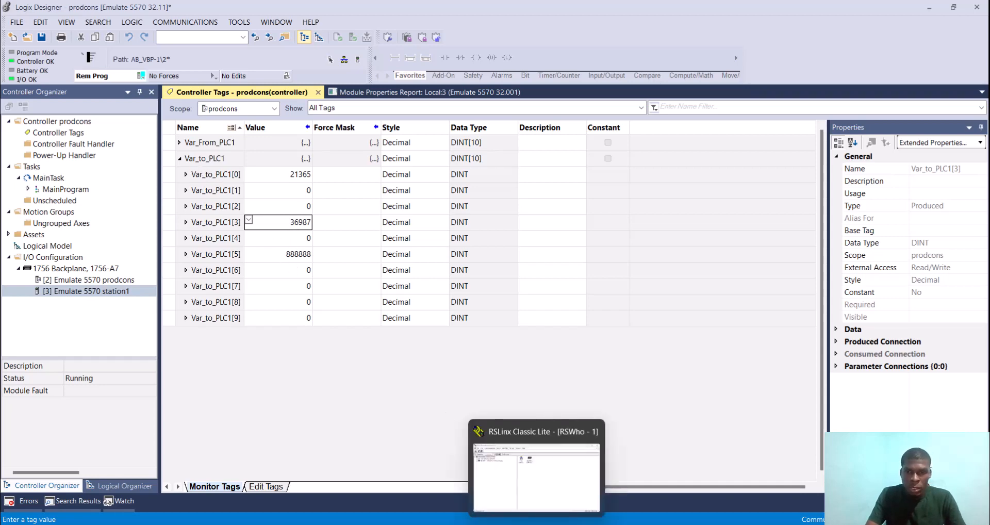
Step: Switch to the producedconsumed project, collapse Var_to_PLC2 and expand Var_from_PLC2 to check its received element values
{"action": "mouse_move", "coordinate": [571, 516]}
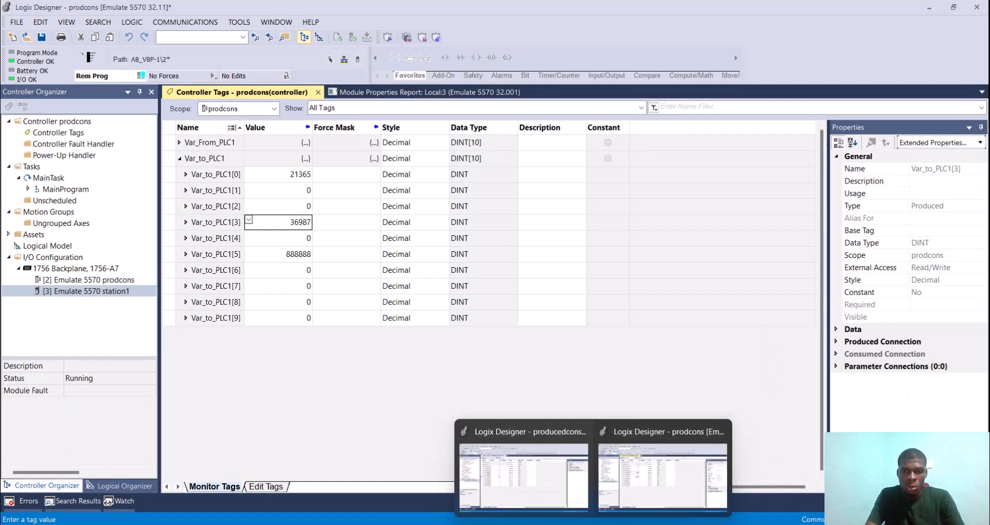
{"action": "left_click", "coordinate": [494, 484]}
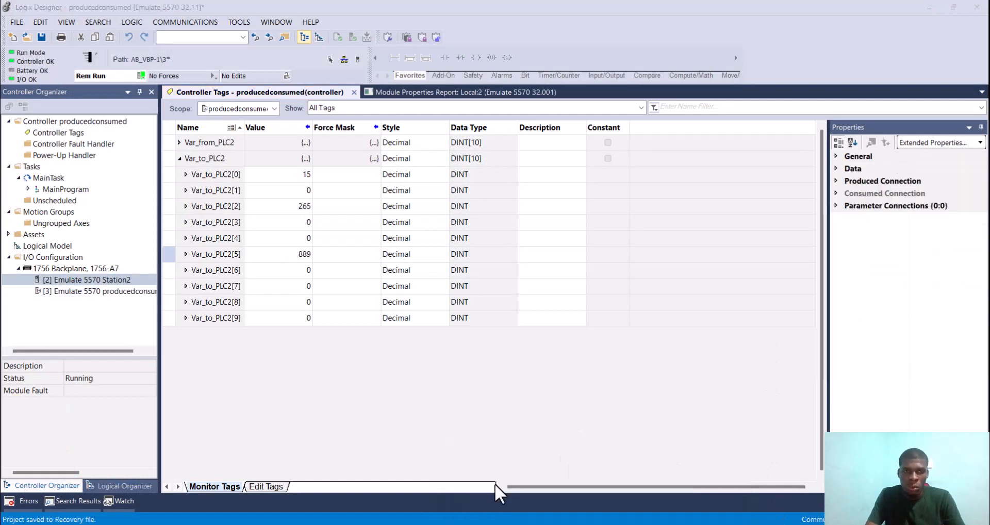
{"action": "left_click", "coordinate": [181, 158]}
{"action": "left_click", "coordinate": [181, 159]}
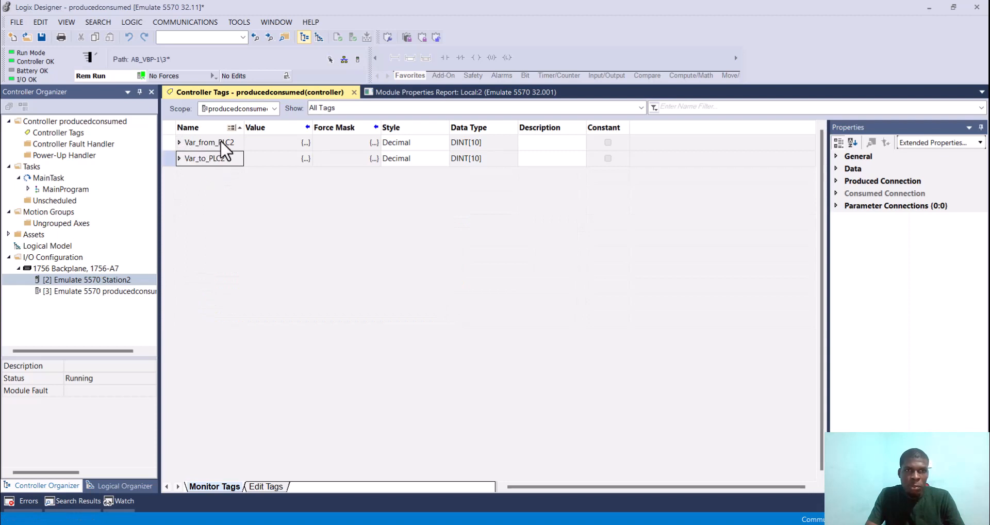
{"action": "left_click", "coordinate": [178, 143]}
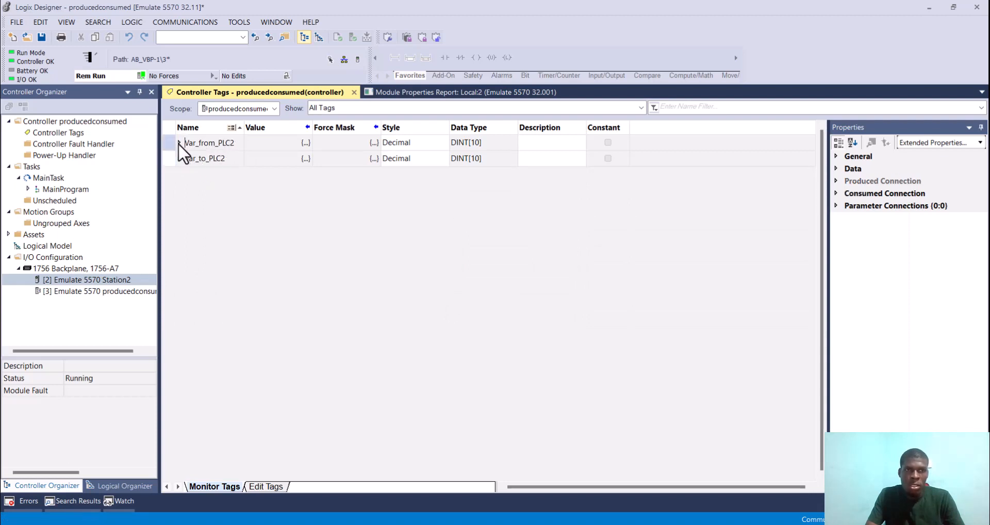
{"action": "left_click", "coordinate": [178, 140]}
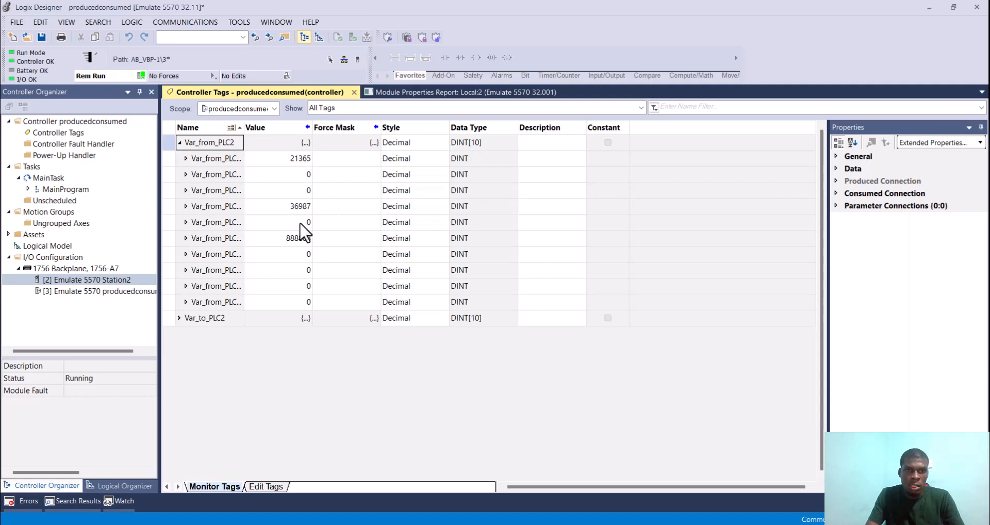